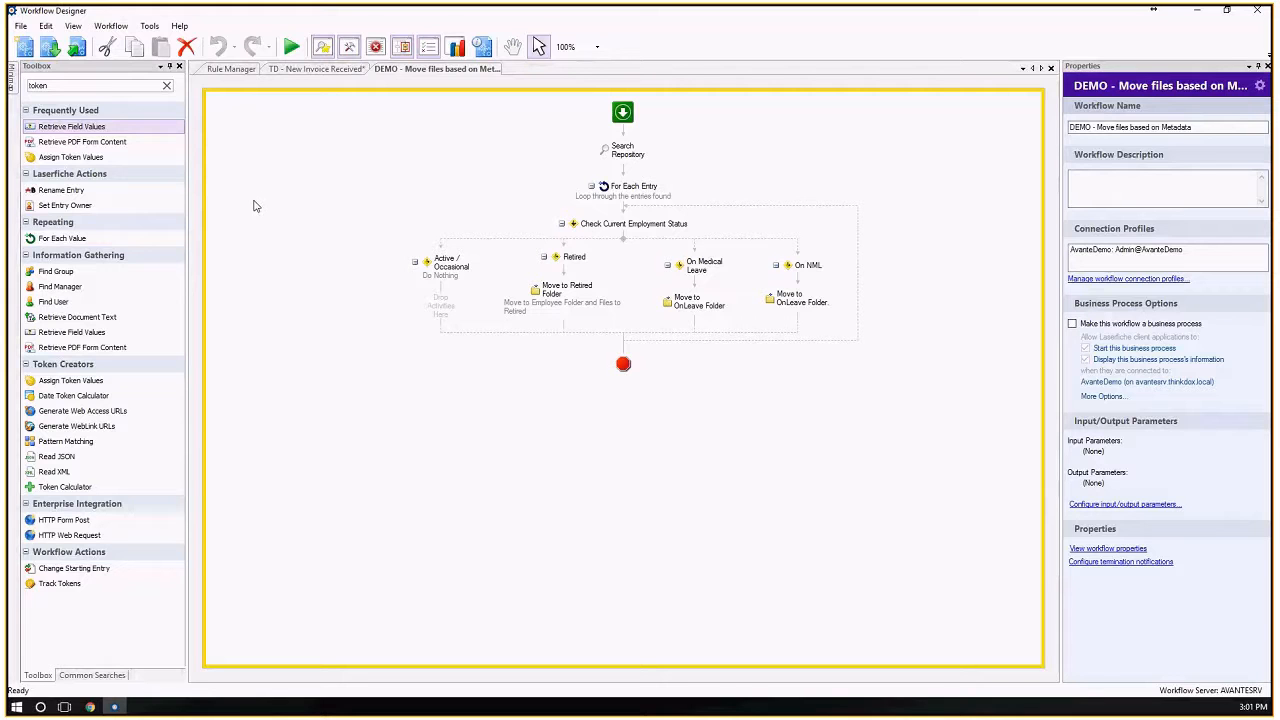
# Clear the activity search filter and look through the full list of available workflow activities.
pyautogui.click(167, 87)
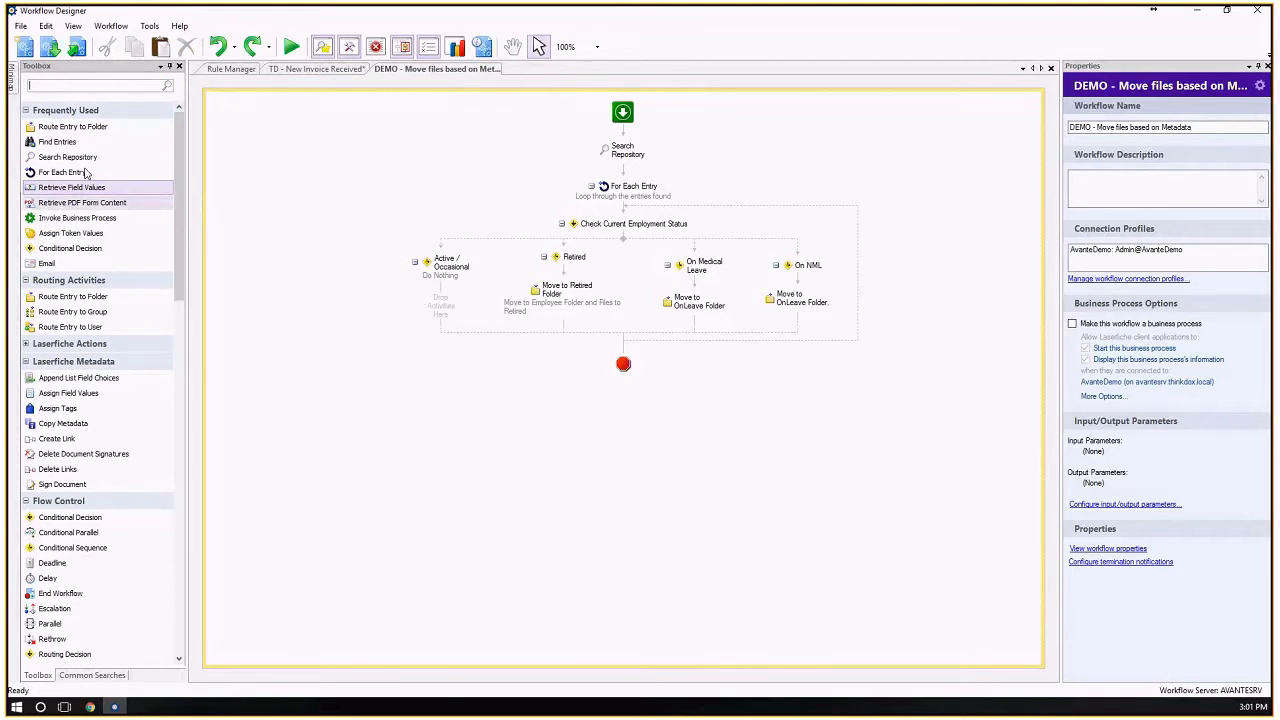
pyautogui.scroll(-8, 62, 262)
pyautogui.scroll(-4, 60, 265)
pyautogui.scroll(-8, 60, 265)
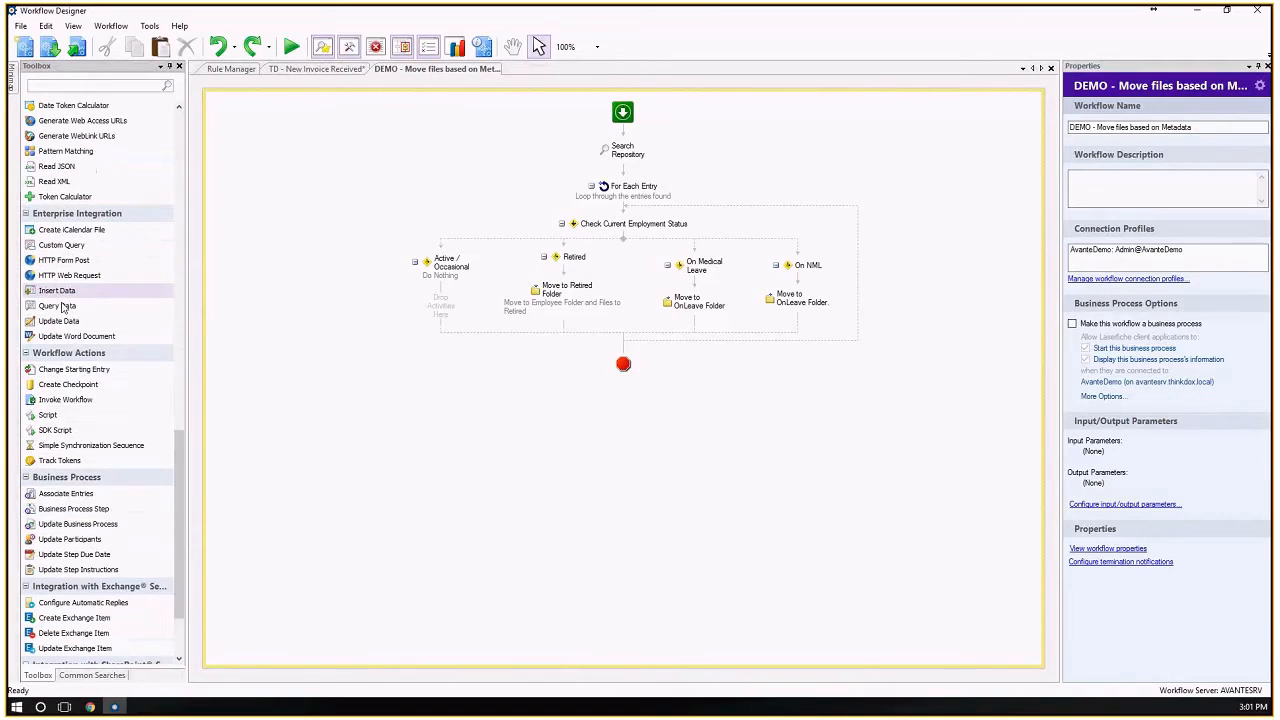
pyautogui.scroll(-4, 105, 508)
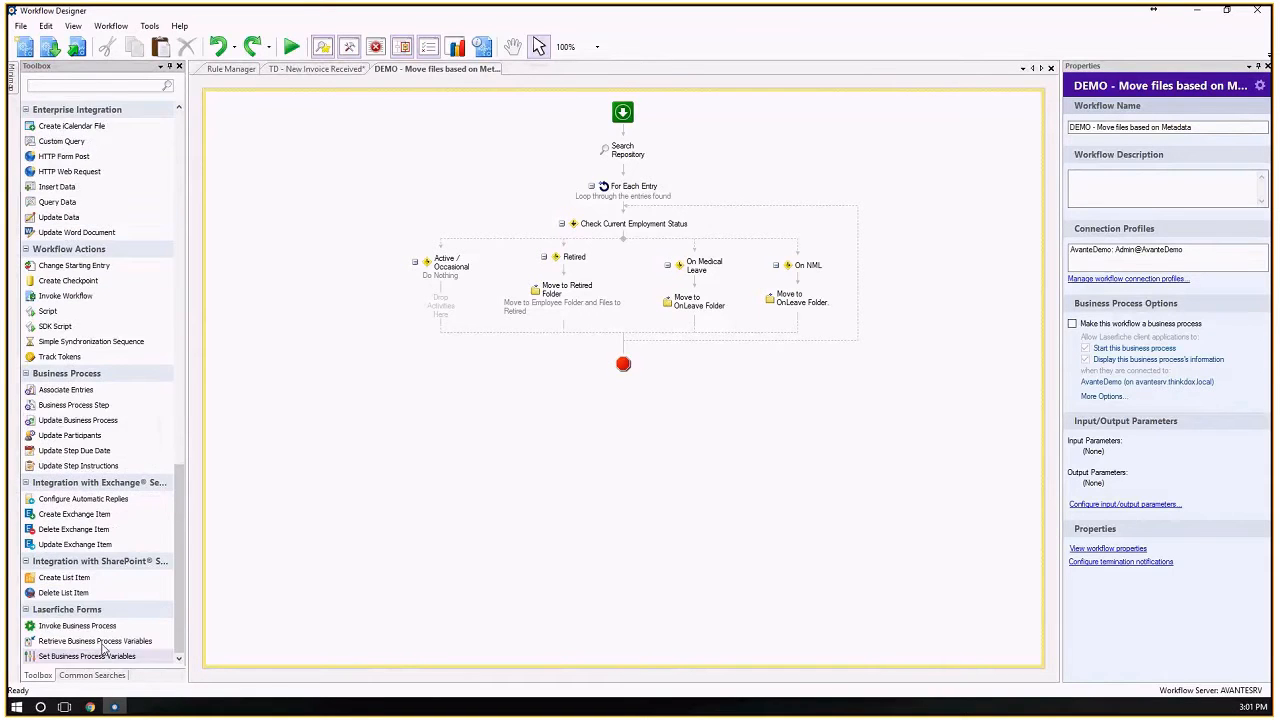
pyautogui.scroll(12, 100, 400)
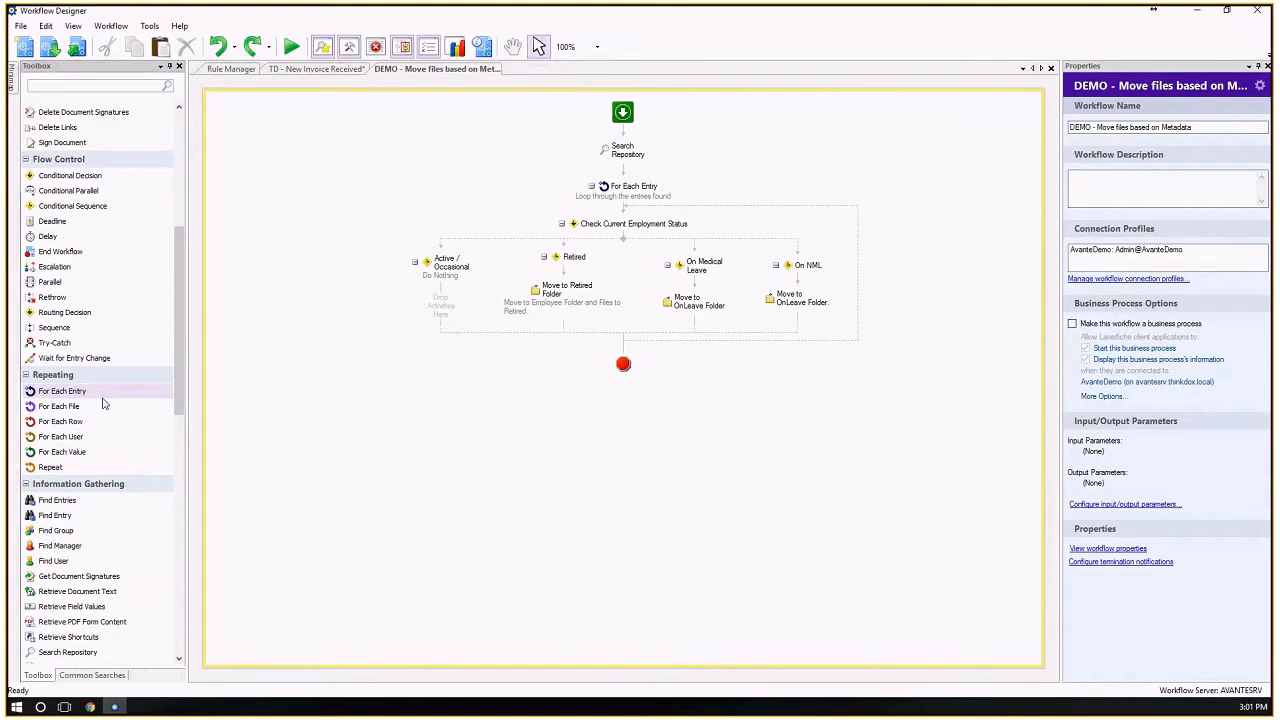
pyautogui.scroll(8, 103, 402)
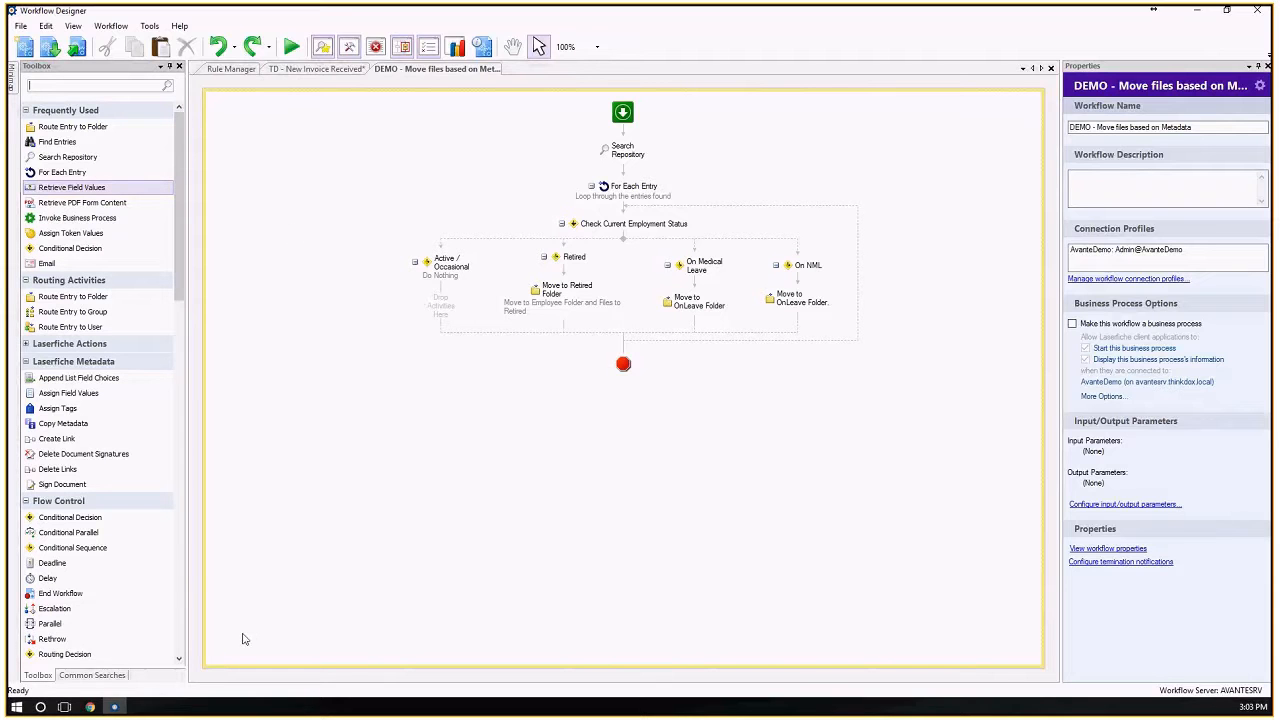
# Switch to the Laserfiche Test User folder in Chrome and save the current employment status of the Banking Info and Benefits Info PDFs as Active.
pyautogui.click(90, 707)
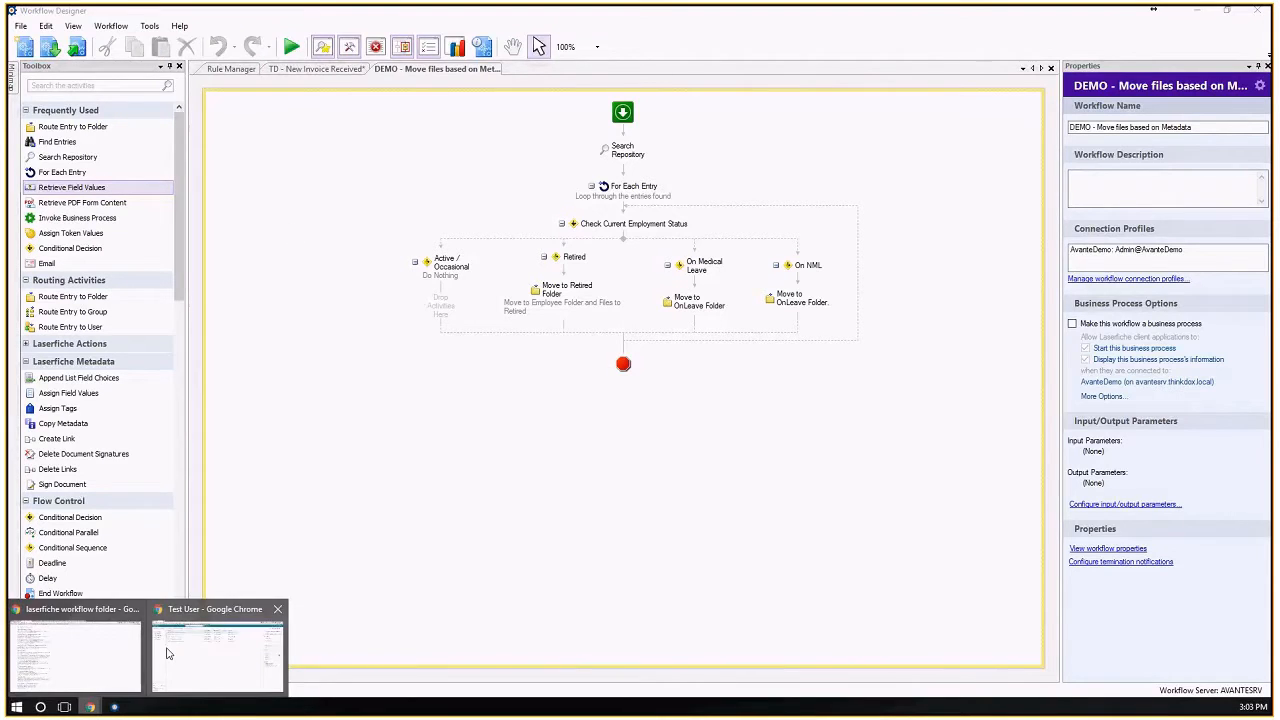
pyautogui.click(168, 654)
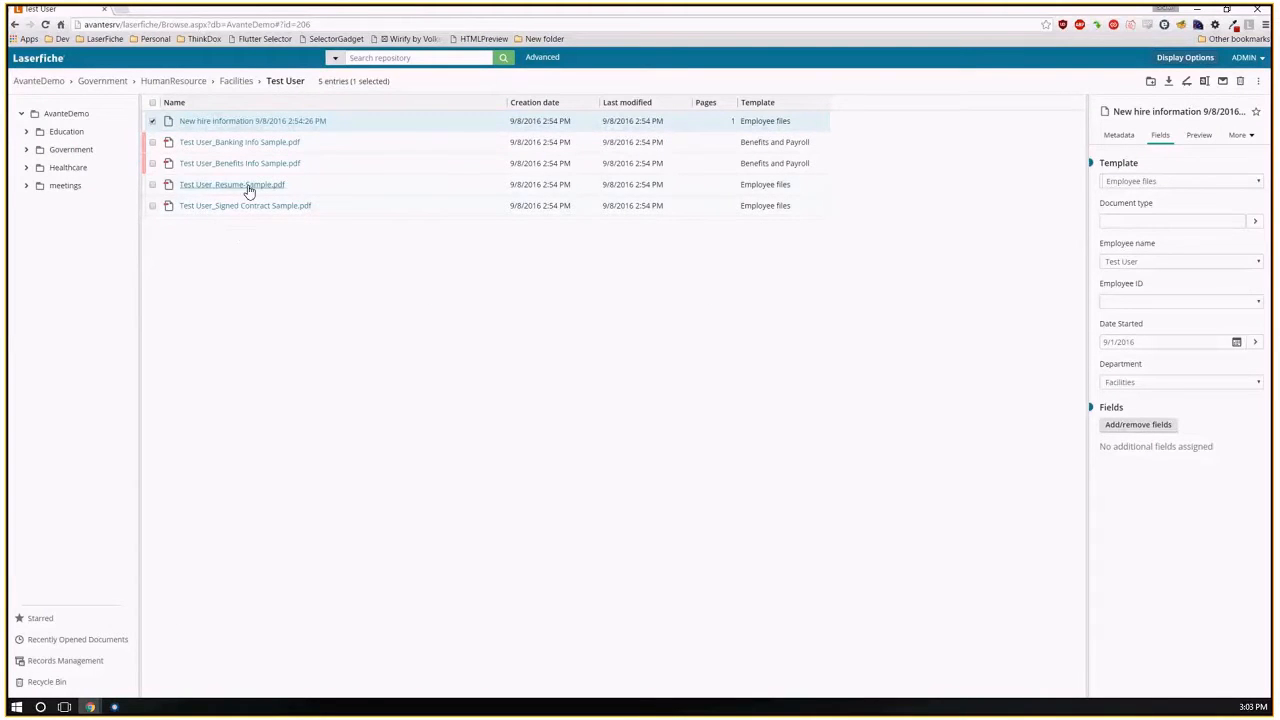
pyautogui.click(152, 121)
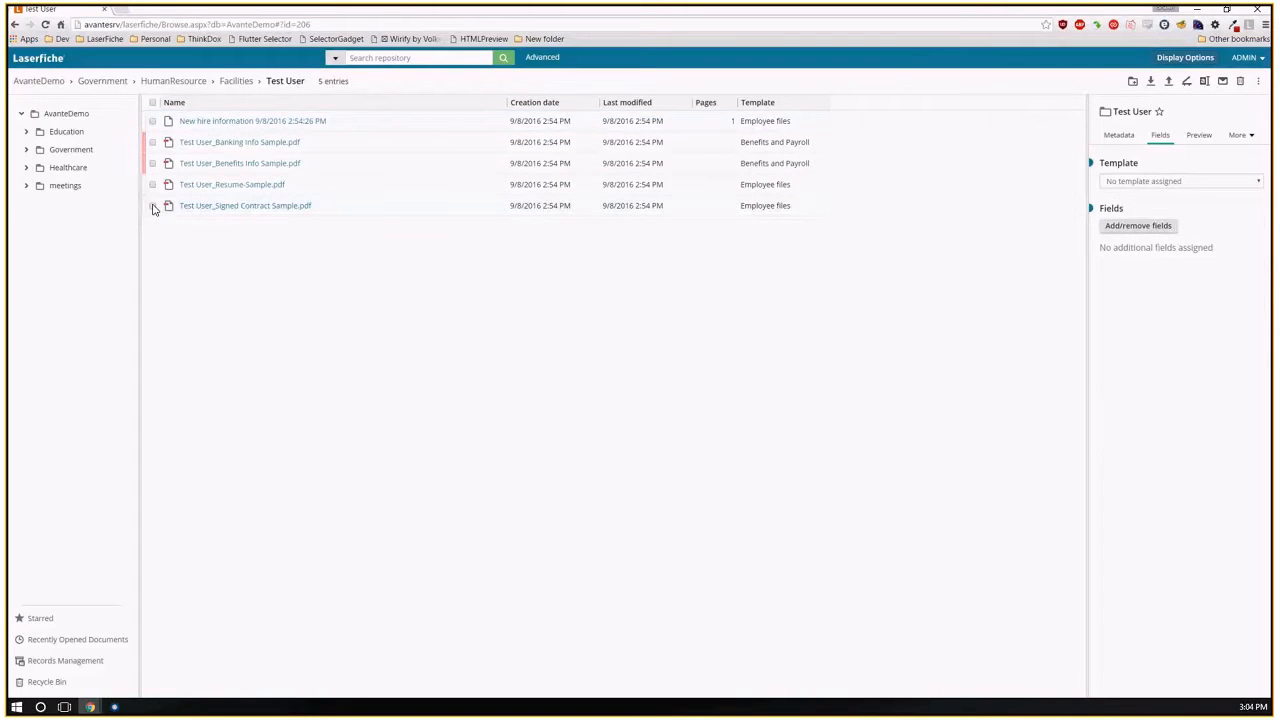
pyautogui.click(153, 185)
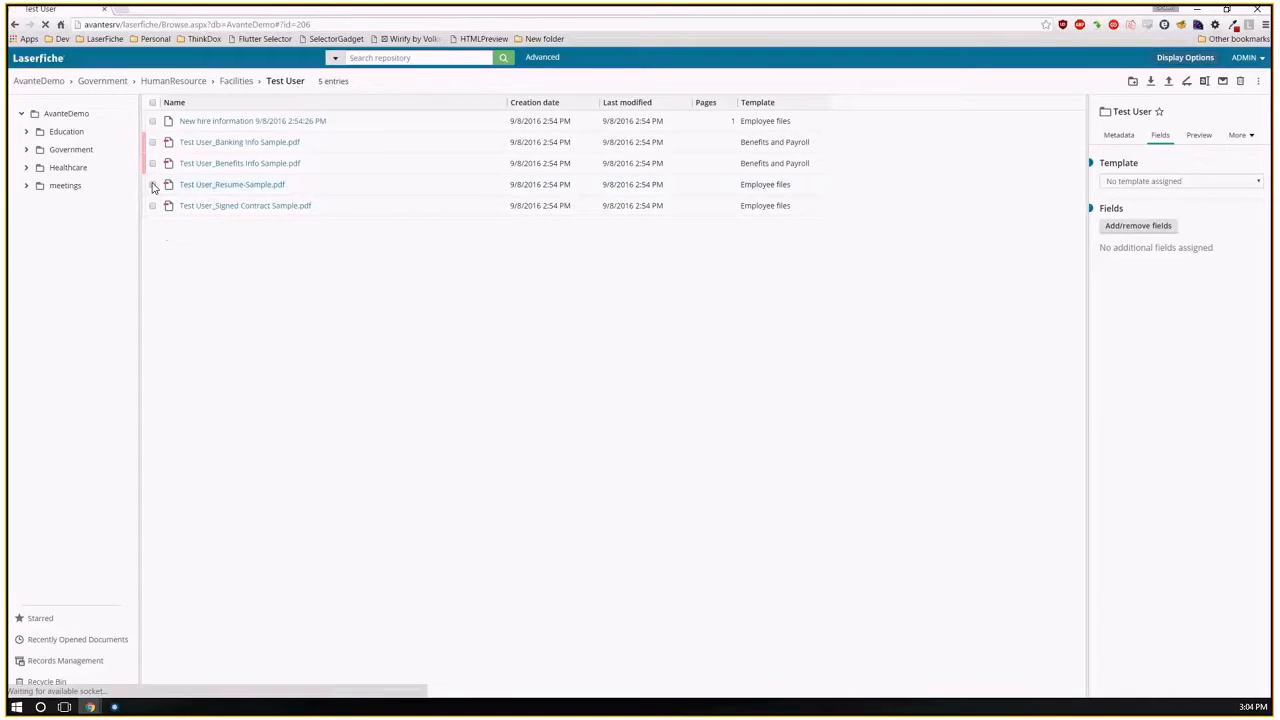
pyautogui.click(153, 163)
pyautogui.click(153, 142)
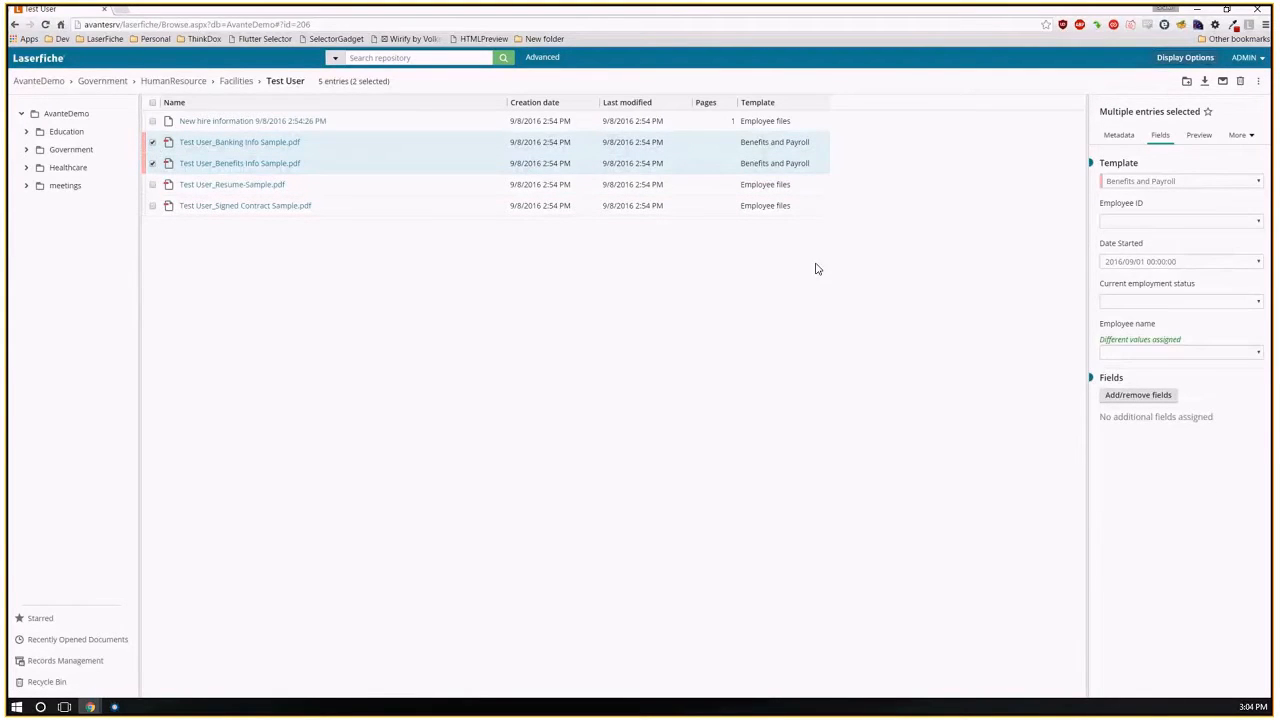
pyautogui.click(1256, 302)
pyautogui.click(1134, 324)
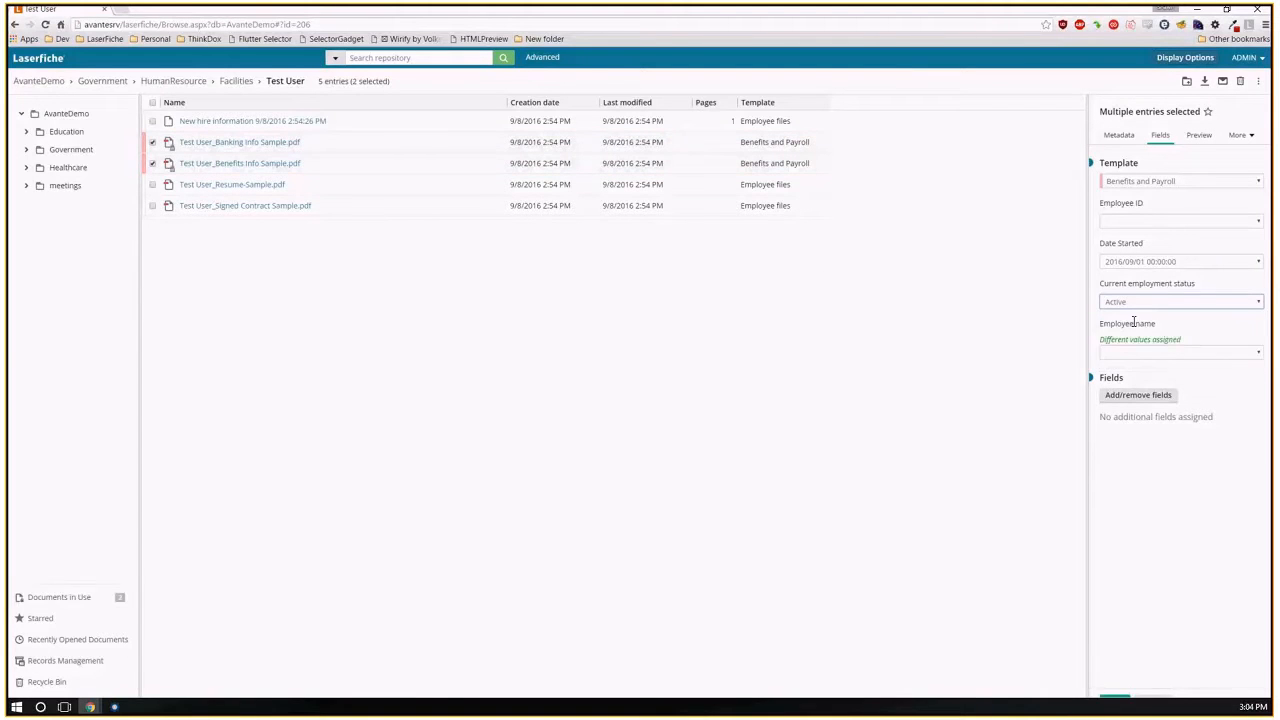
pyautogui.click(1115, 688)
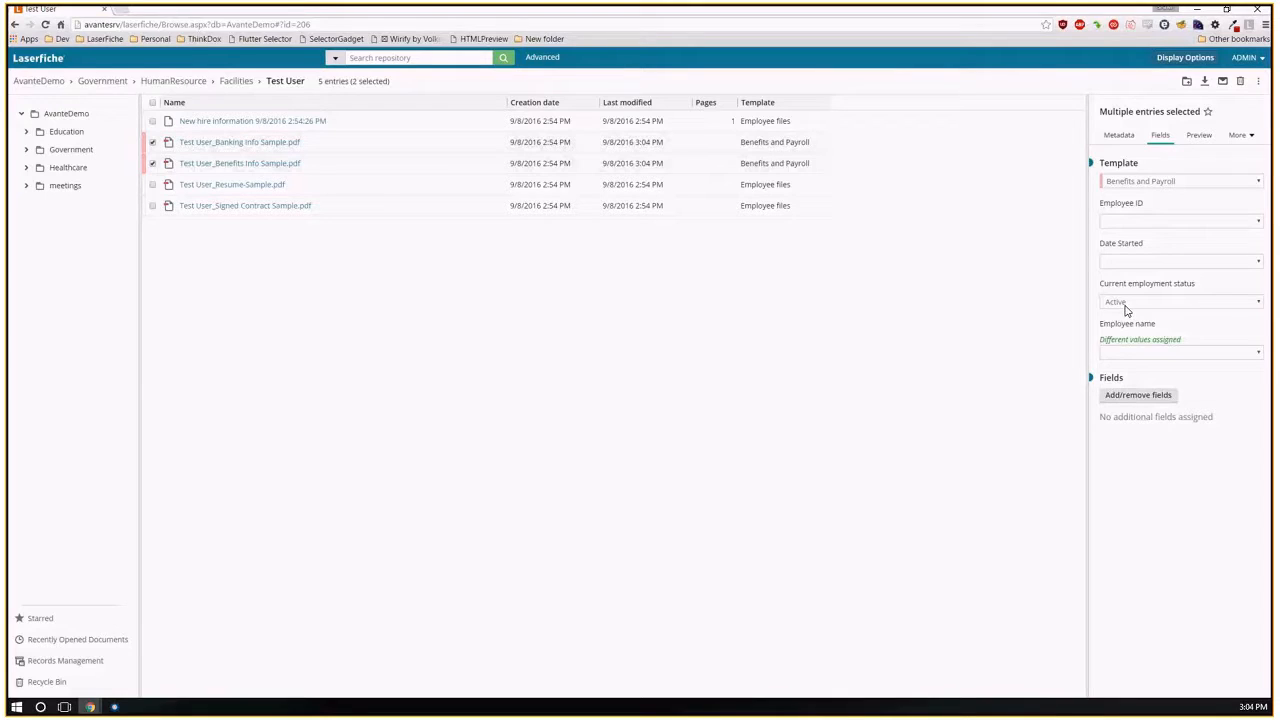
# View the subfolders of HumanResource and return to the Test User folder under Facilities.
pyautogui.click(1257, 303)
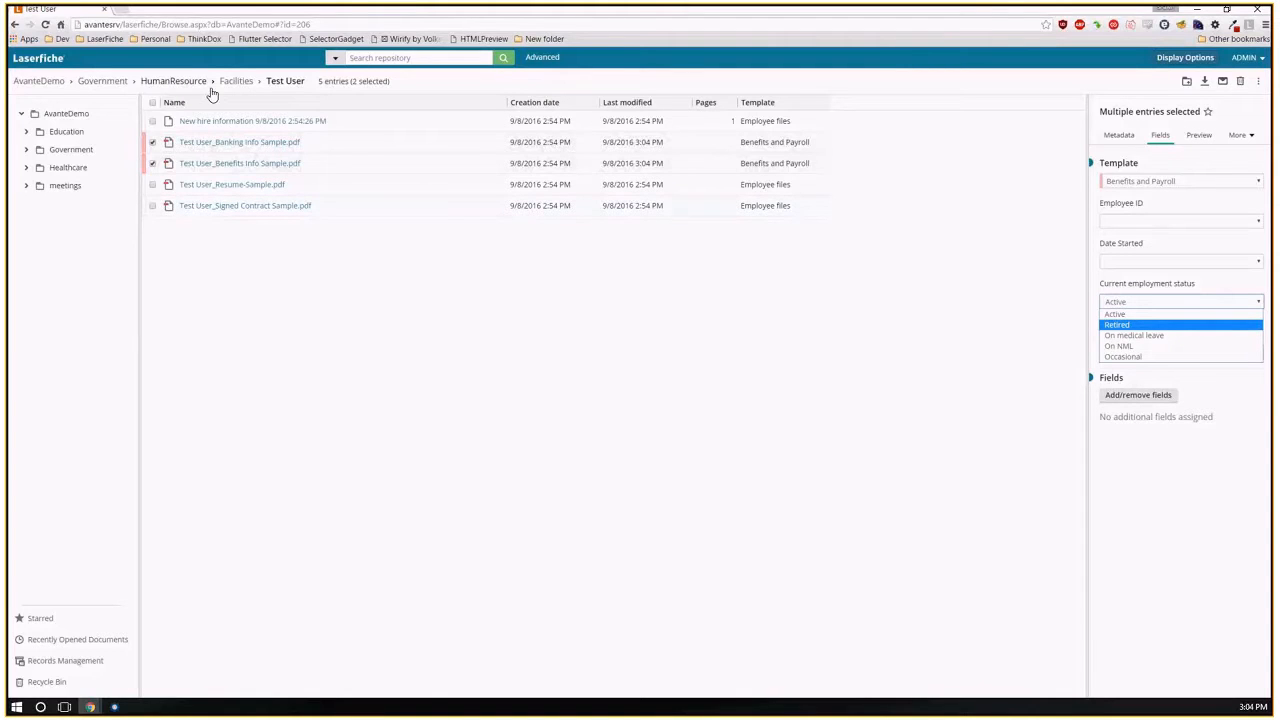
pyautogui.click(173, 84)
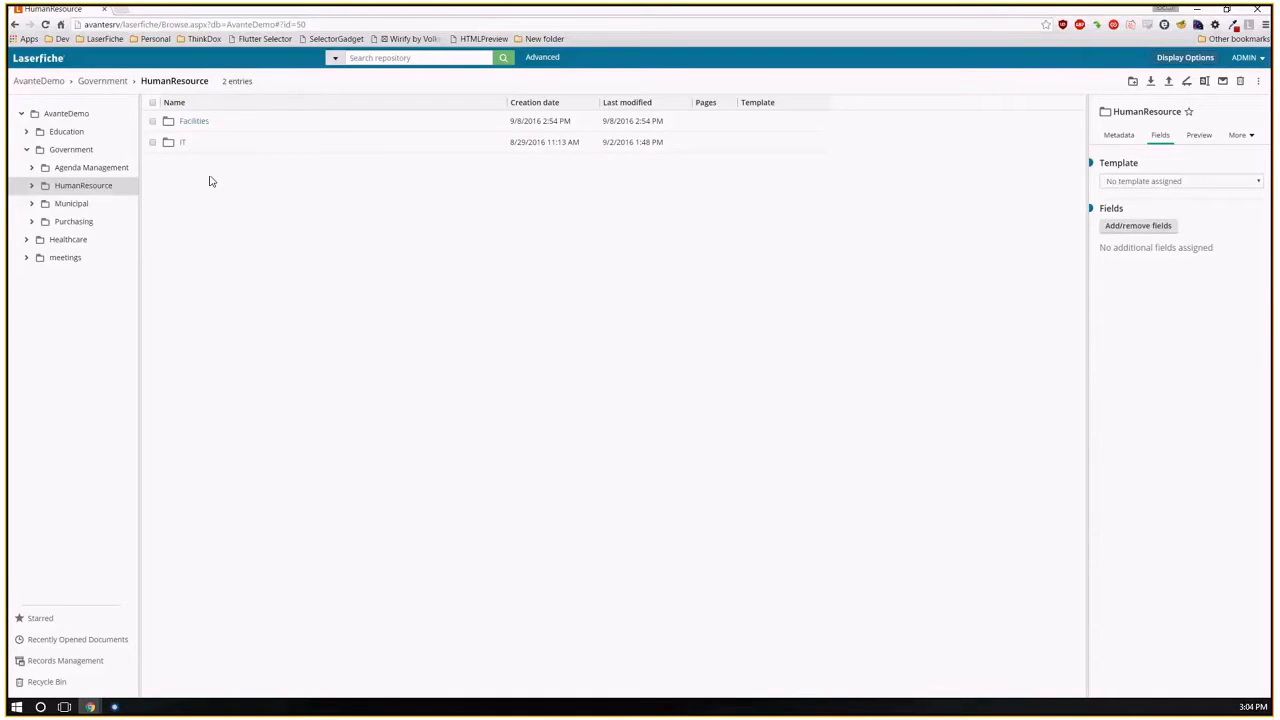
pyautogui.click(190, 125)
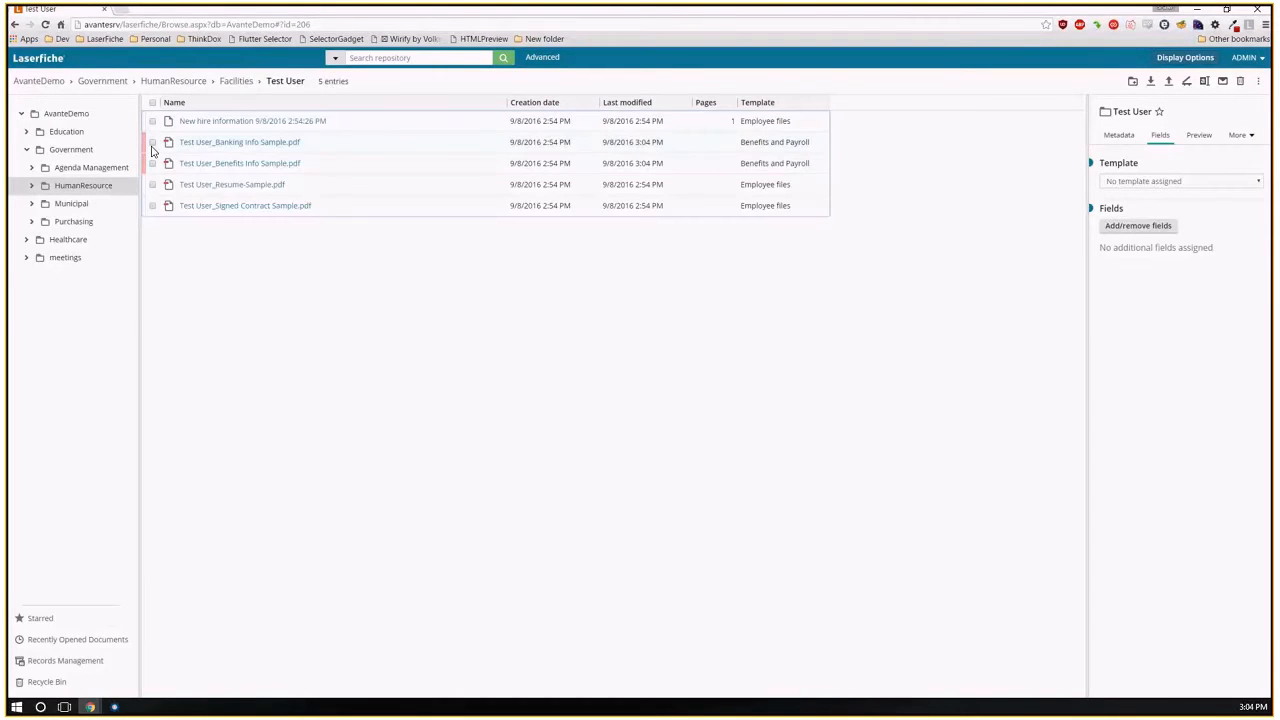
# Set the current employment status of the Banking Info and Benefits Info PDFs to Retired and save the fields.
pyautogui.click(152, 142)
pyautogui.click(152, 163)
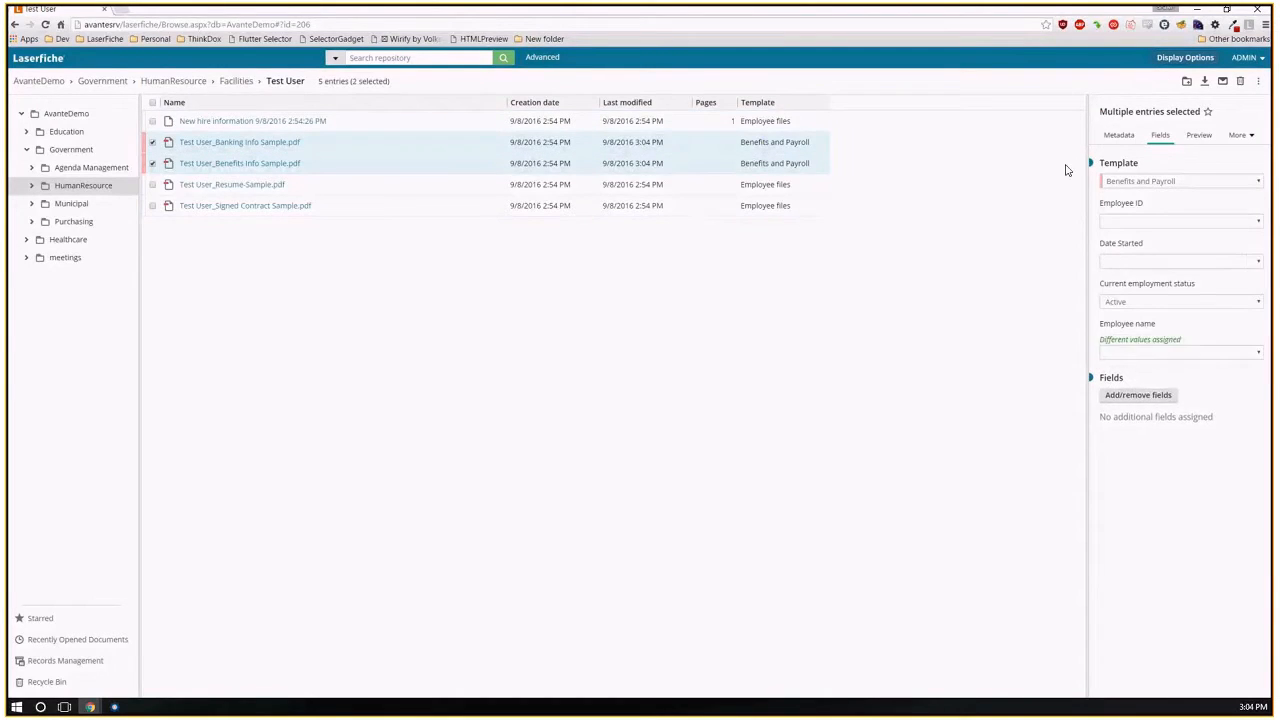
pyautogui.click(1150, 305)
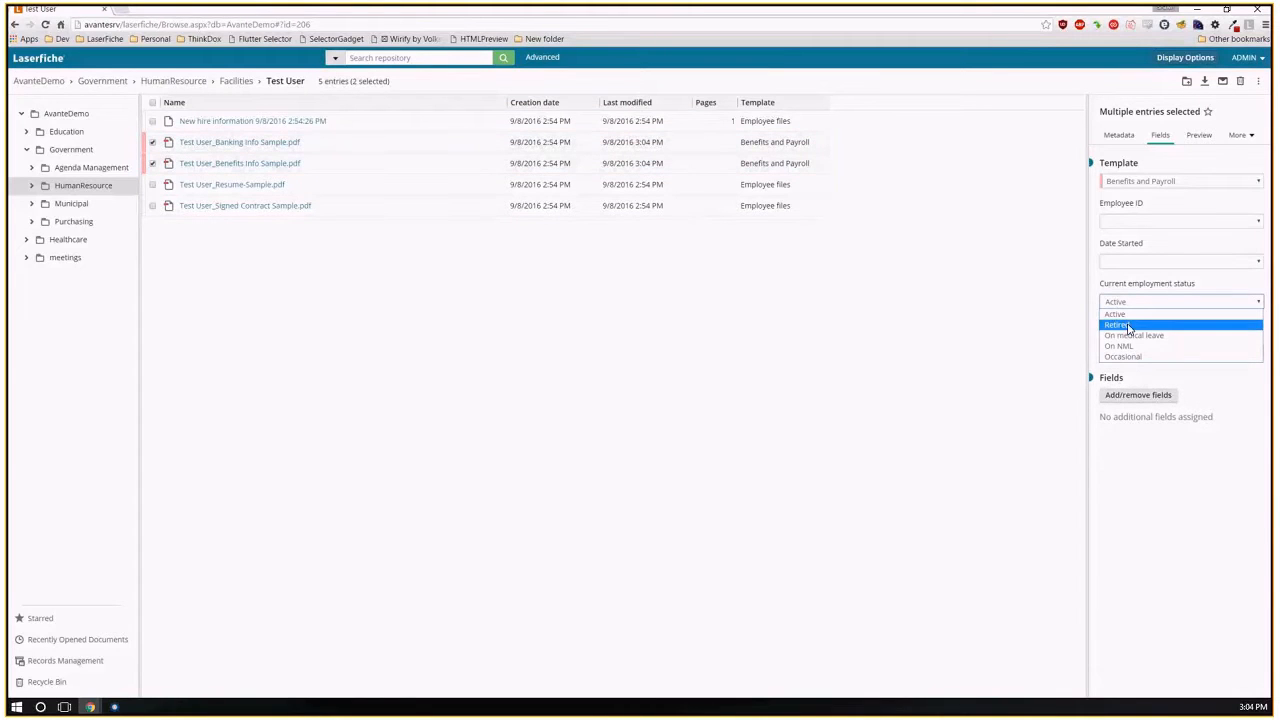
pyautogui.click(1118, 324)
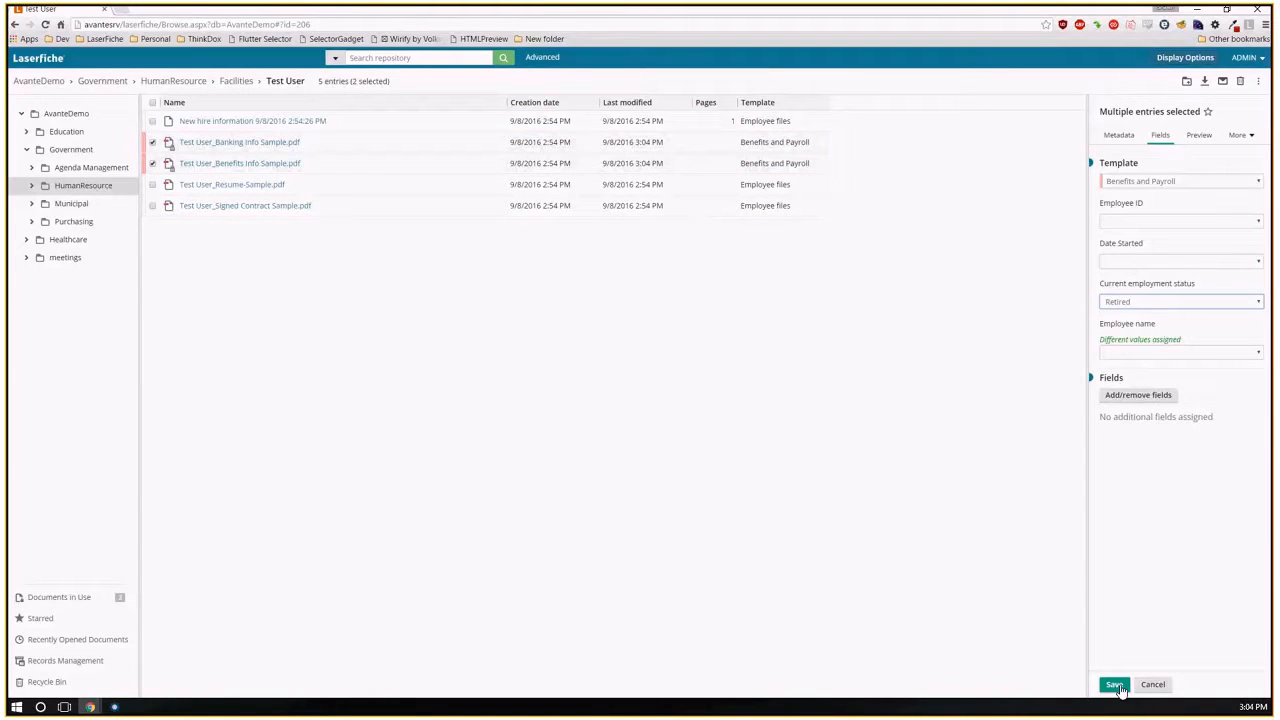
pyautogui.click(1115, 685)
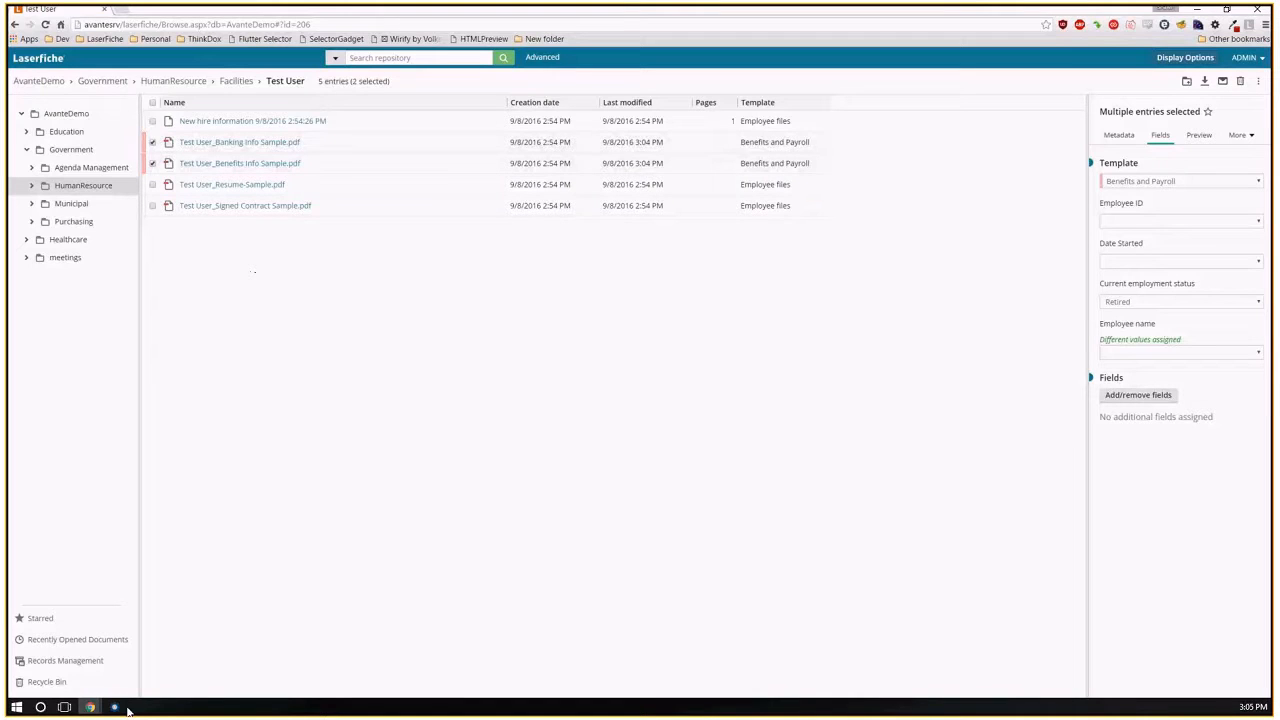
# Check the Test User folder inside HumanResource's Retired folder for the moved employee files.
pyautogui.click(76, 189)
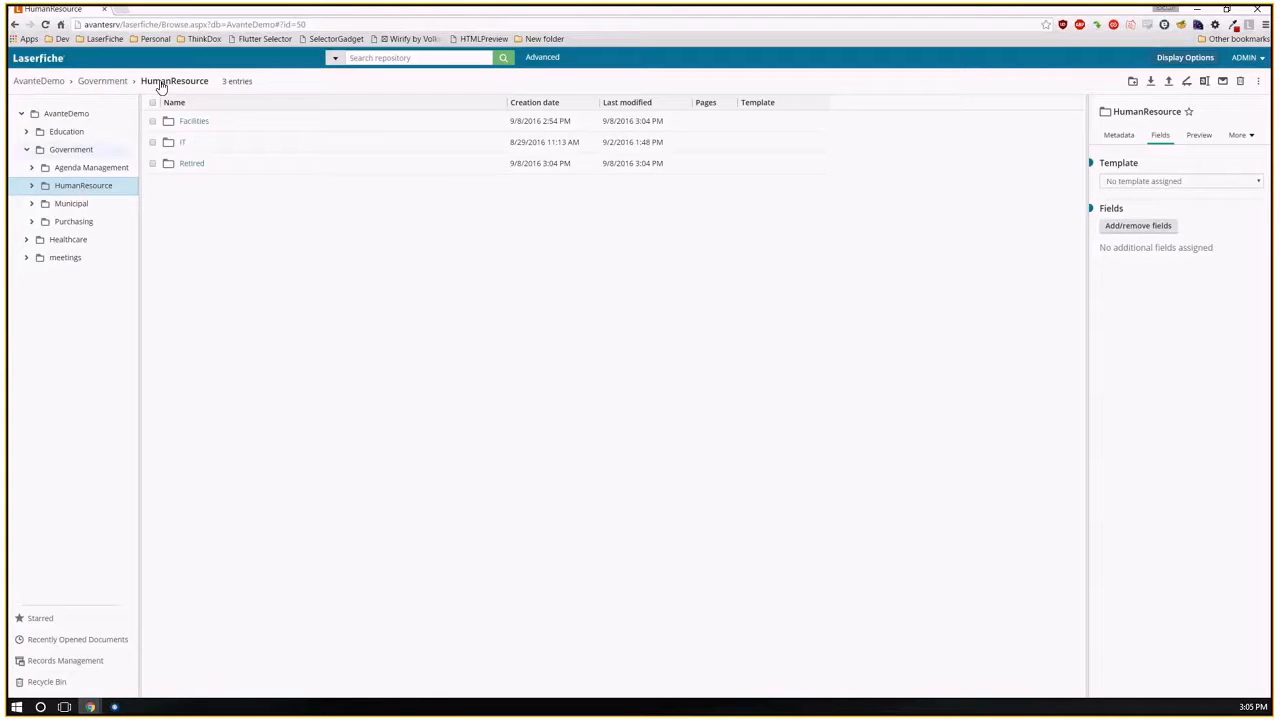
pyautogui.click(194, 167)
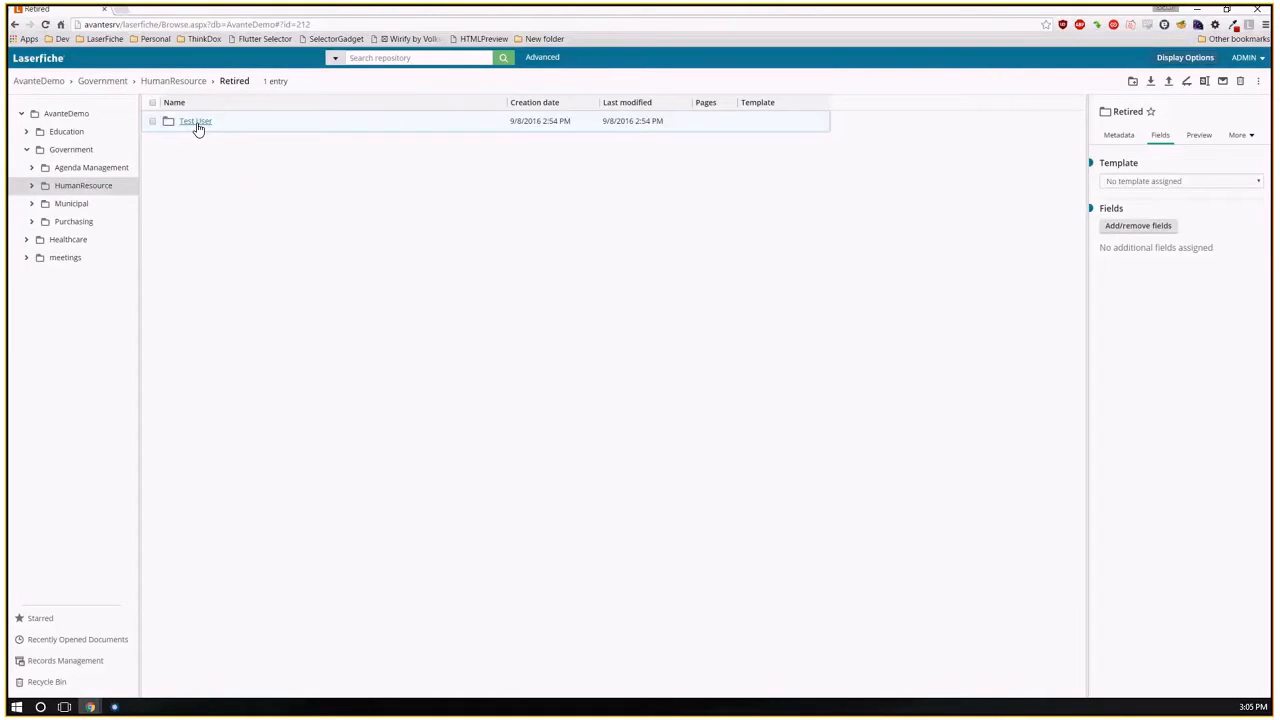
pyautogui.click(200, 124)
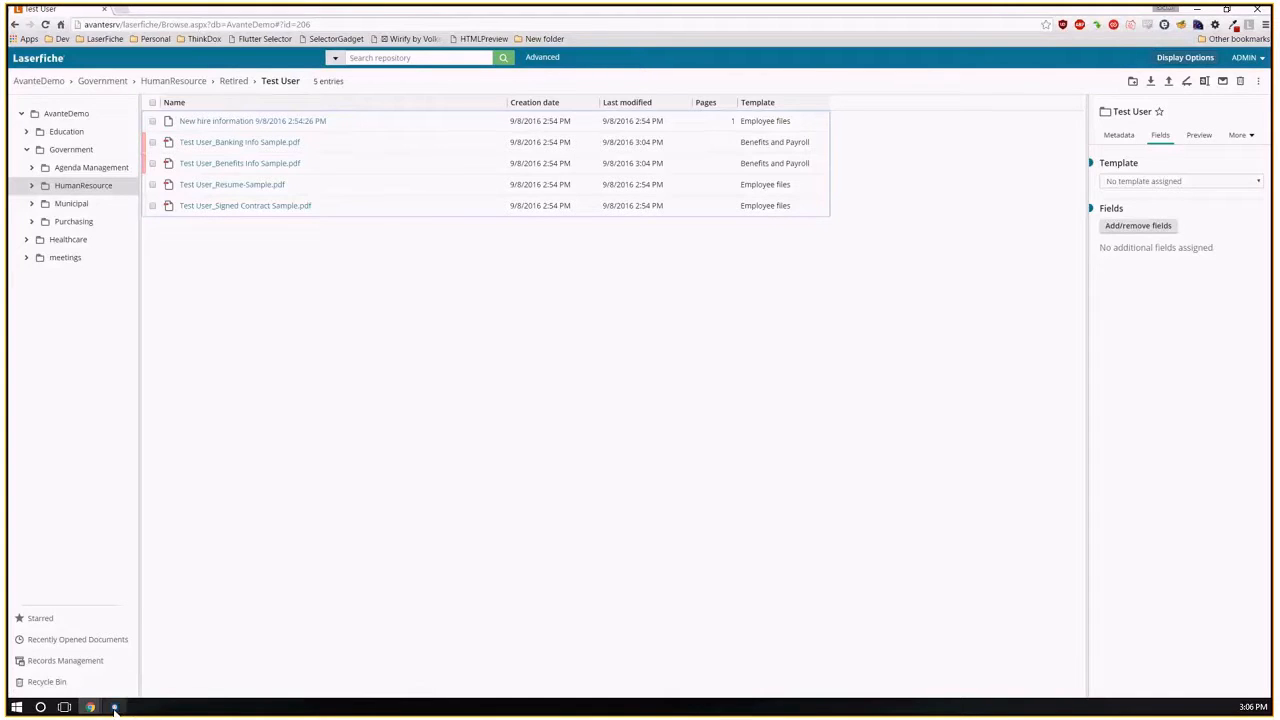
# Switch to Workflow Designer and create a new blank workflow.
pyautogui.moveTo(116, 710)
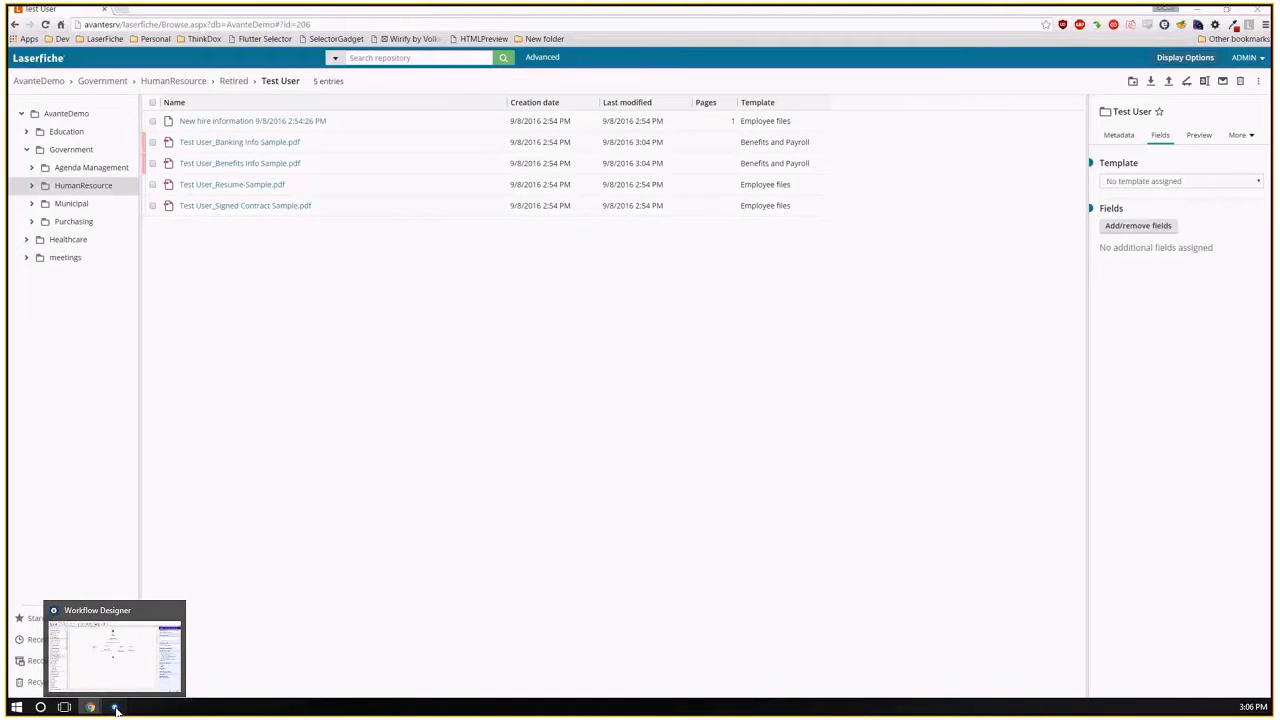
pyautogui.click(116, 710)
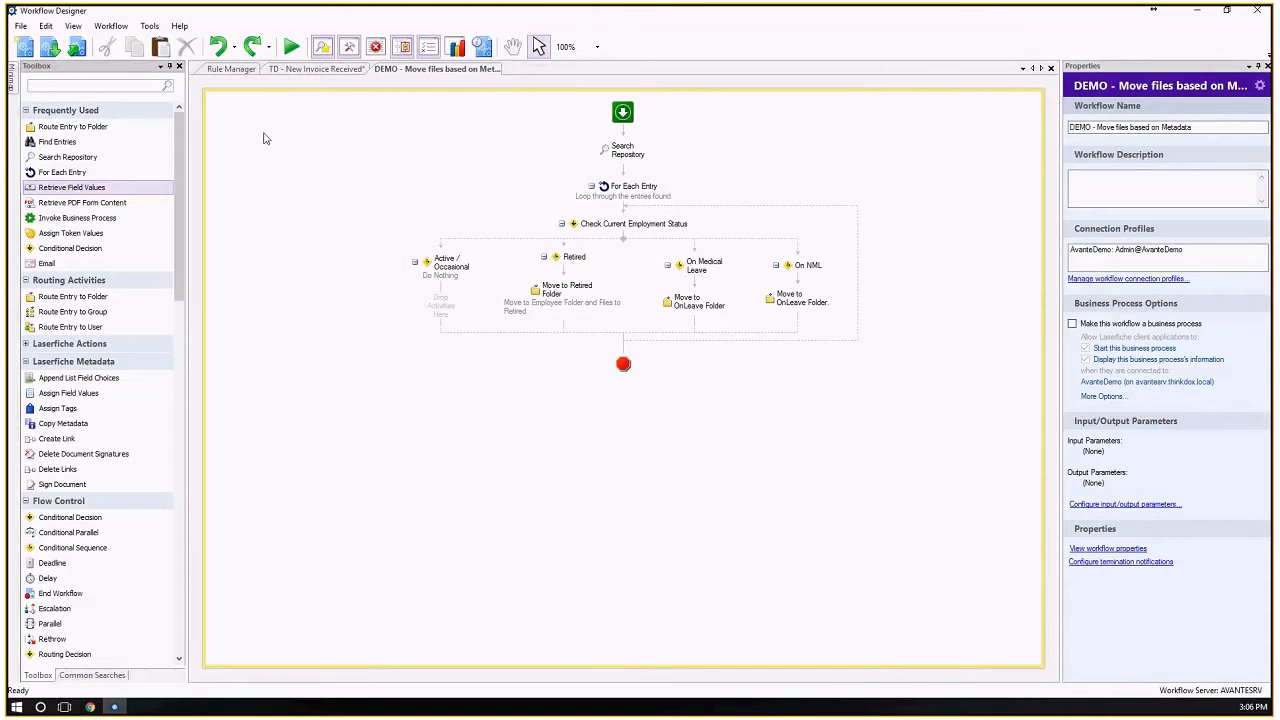
pyautogui.click(25, 50)
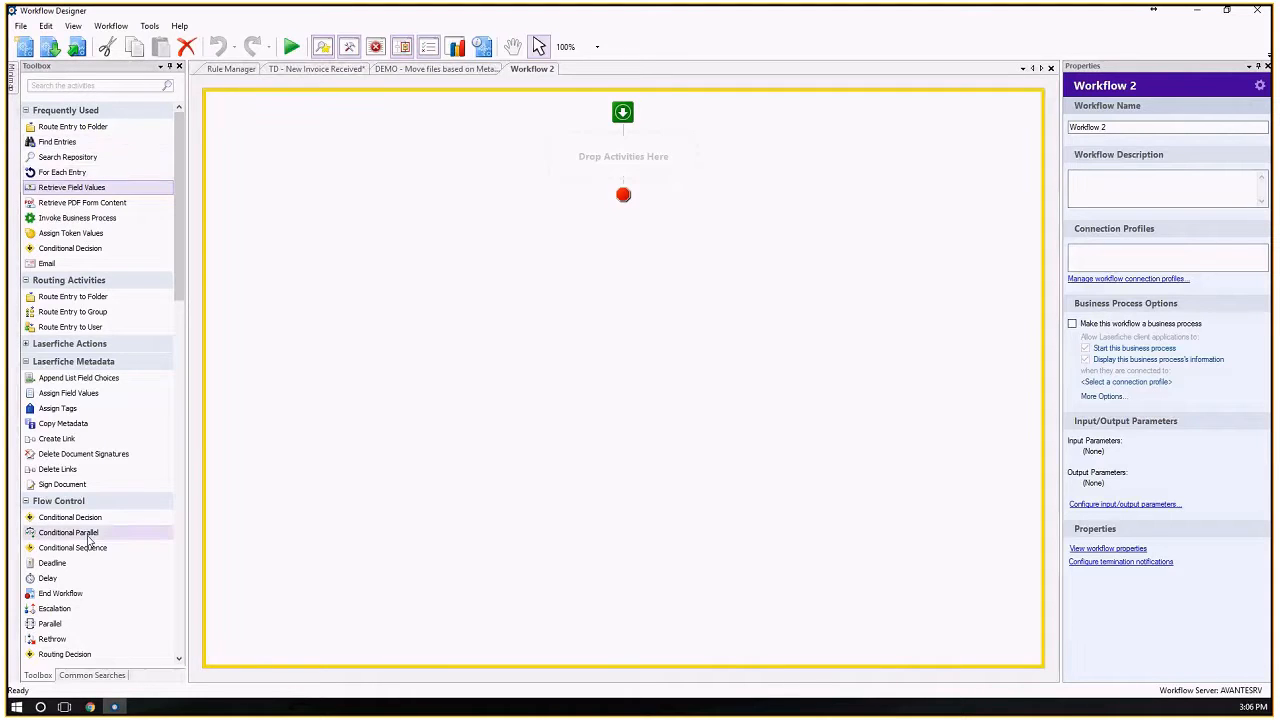
# Filter the activities by "find" and add a Search Repository activity to the new workflow.
pyautogui.click(26, 345)
pyautogui.click(54, 87)
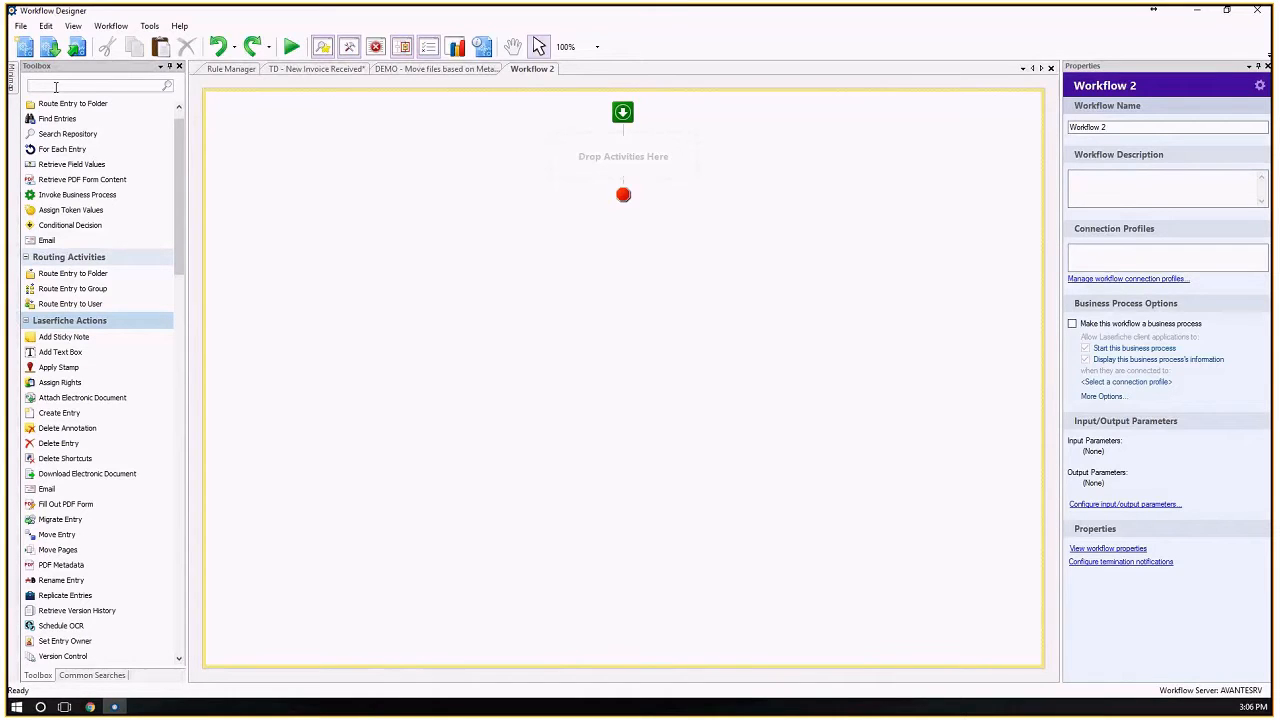
pyautogui.write('find')
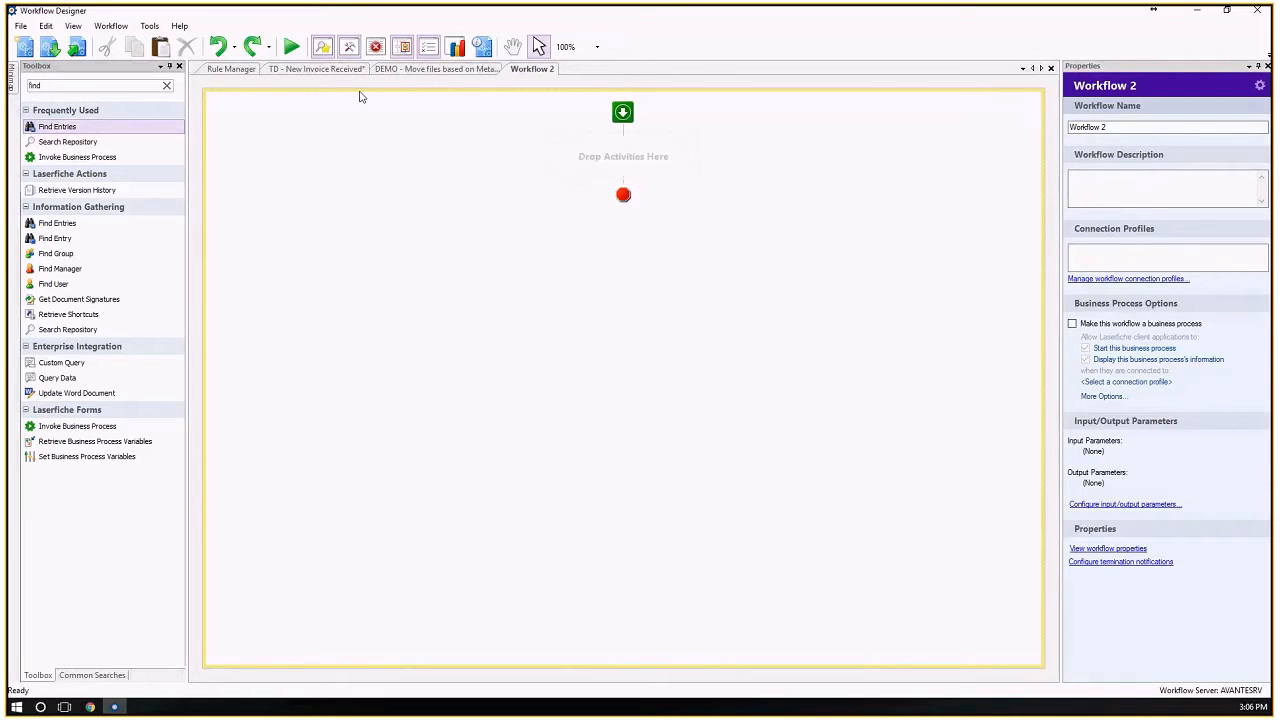
pyautogui.click(425, 70)
pyautogui.click(520, 70)
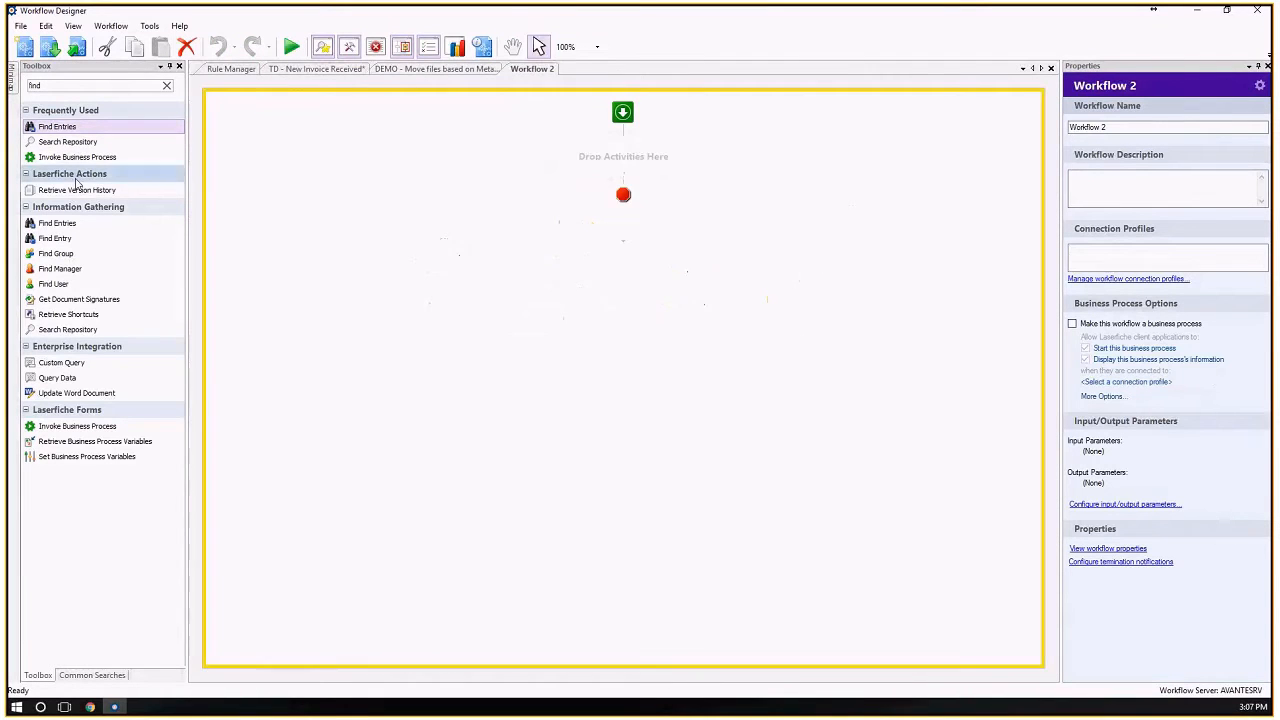
pyautogui.moveTo(66, 142); pyautogui.dragTo(630, 155)
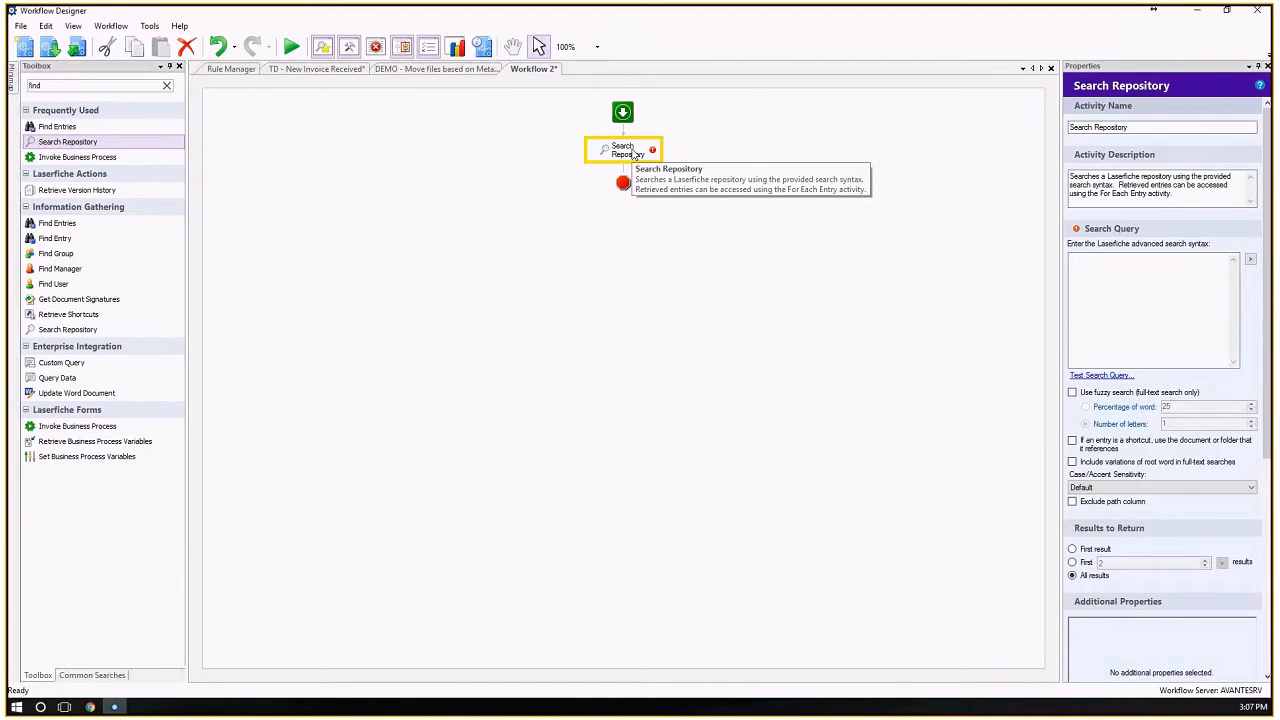
pyautogui.moveTo(1182, 195); pyautogui.dragTo(1050, 177)
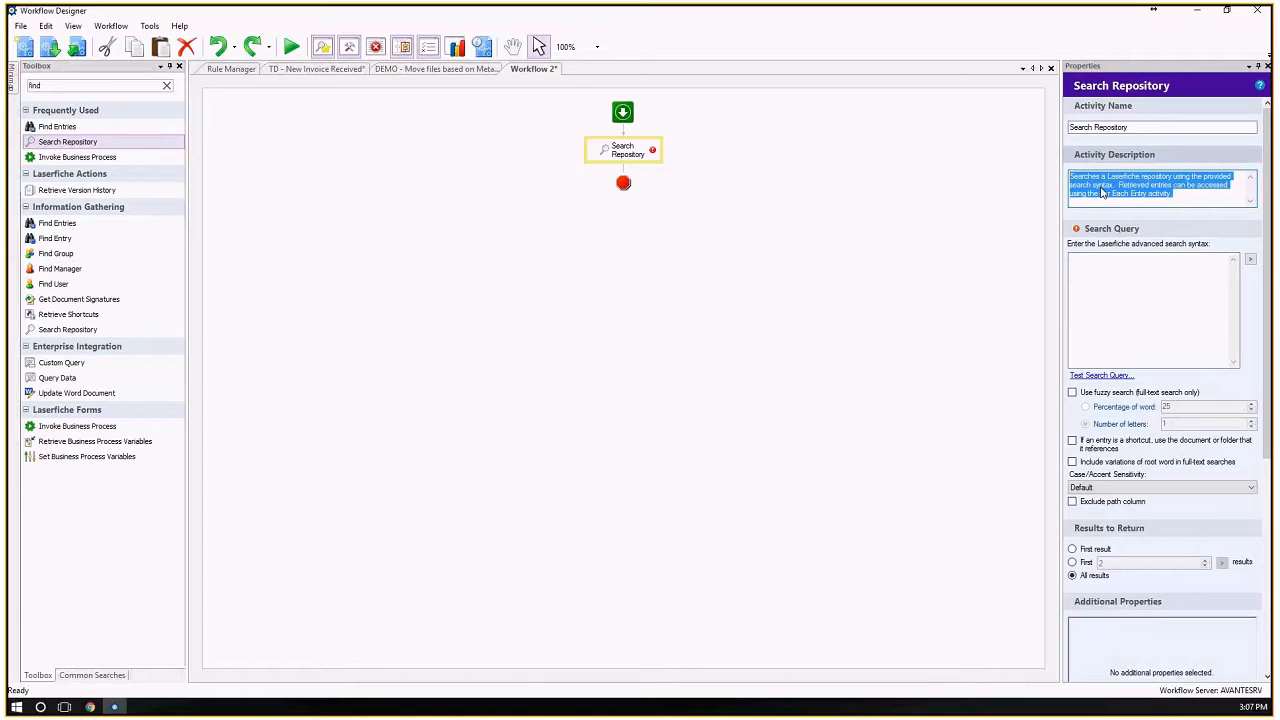
pyautogui.click(1080, 258)
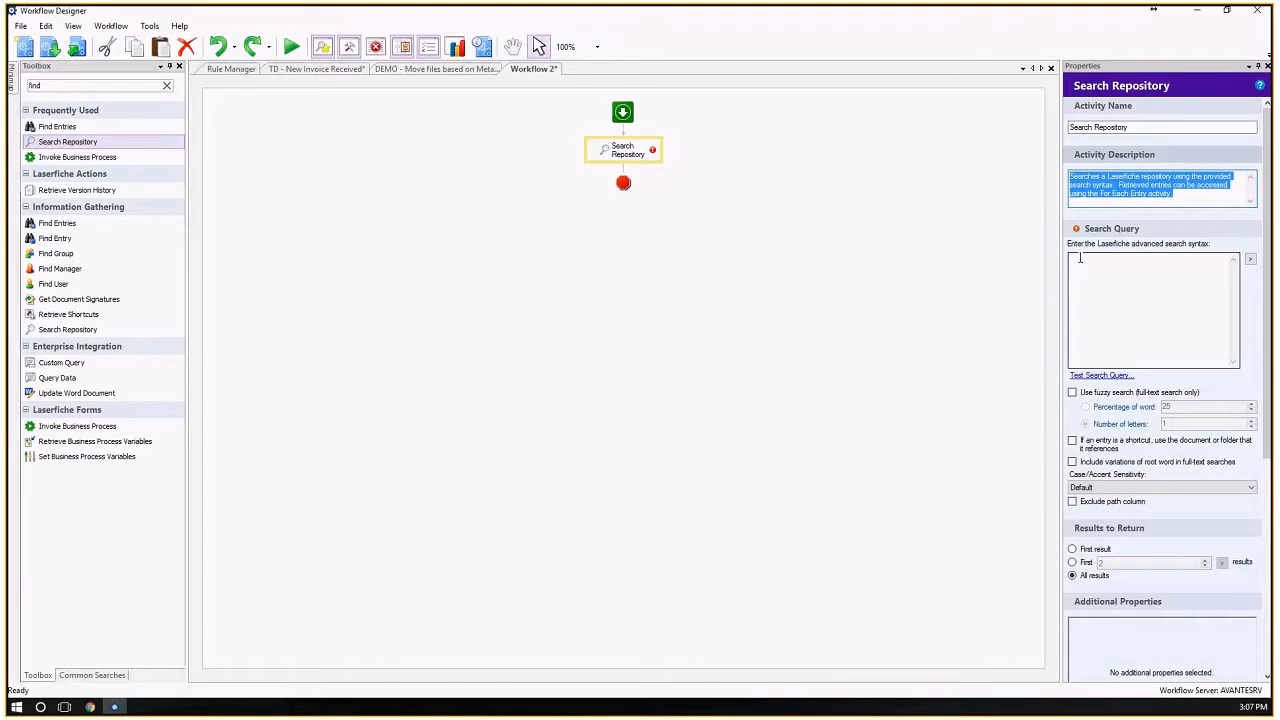
# Add a Find Entries activity above Search Repository and delete it again.
pyautogui.moveTo(70, 128); pyautogui.dragTo(624, 140)
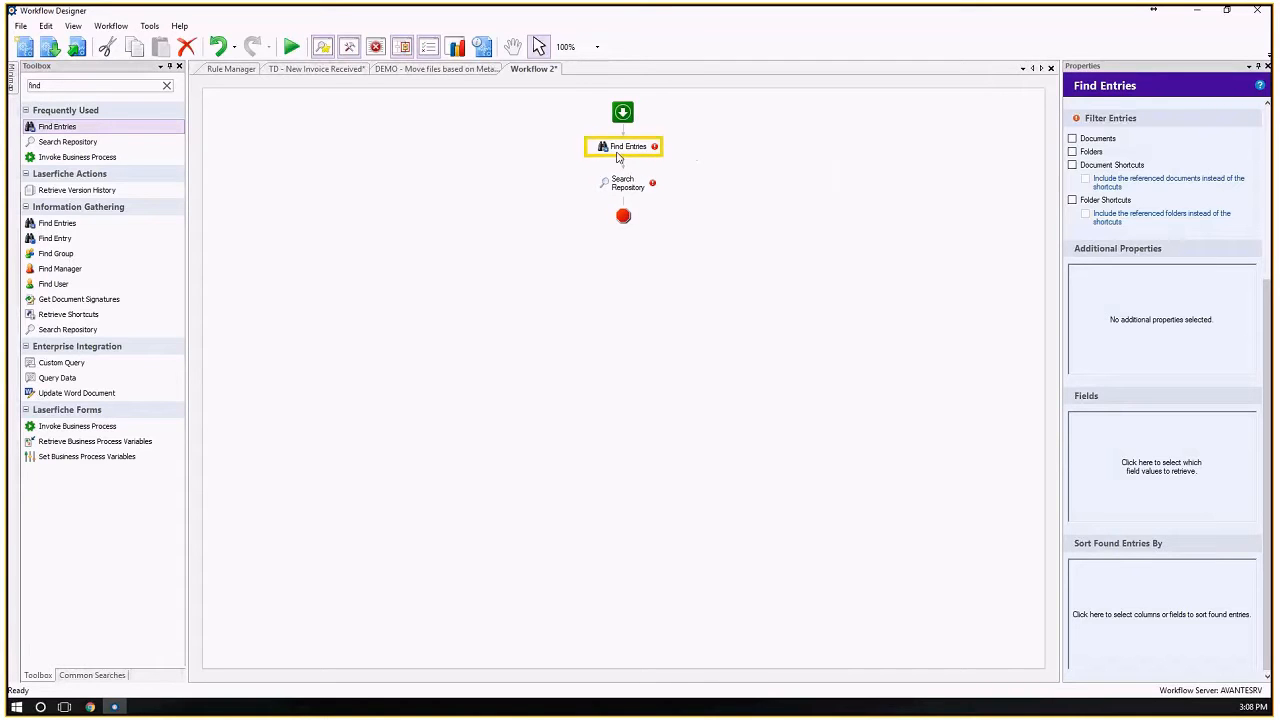
pyautogui.press('Delete')
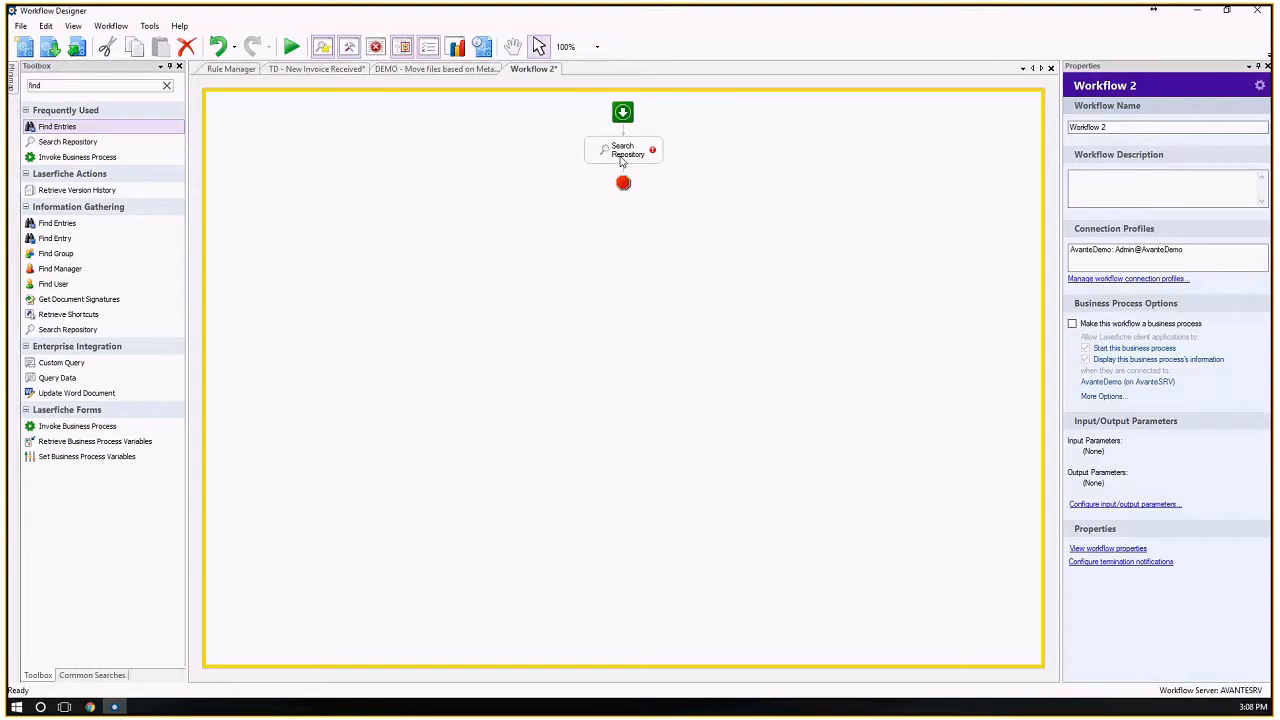
# Open the new Search Repository activity's settings and review the query of its counterpart in the DEMO - Move files based on Metadata workflow.
pyautogui.click(624, 160)
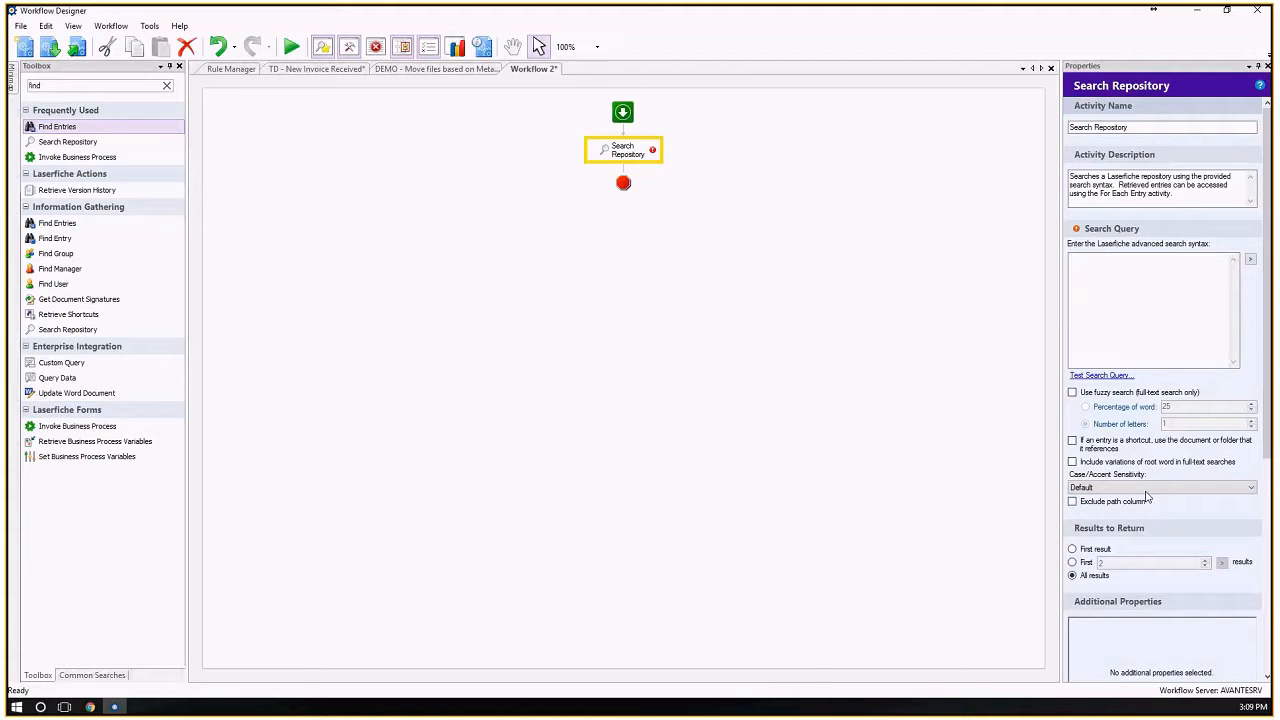
pyautogui.click(1095, 265)
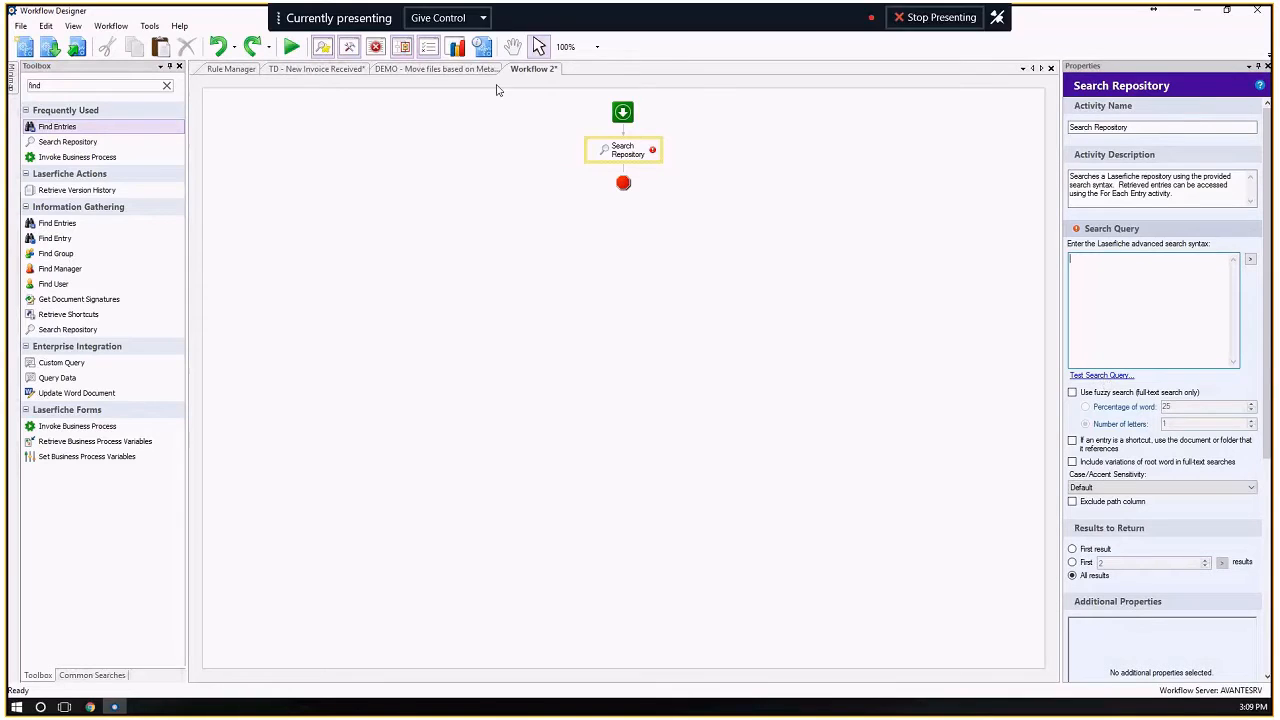
pyautogui.click(424, 74)
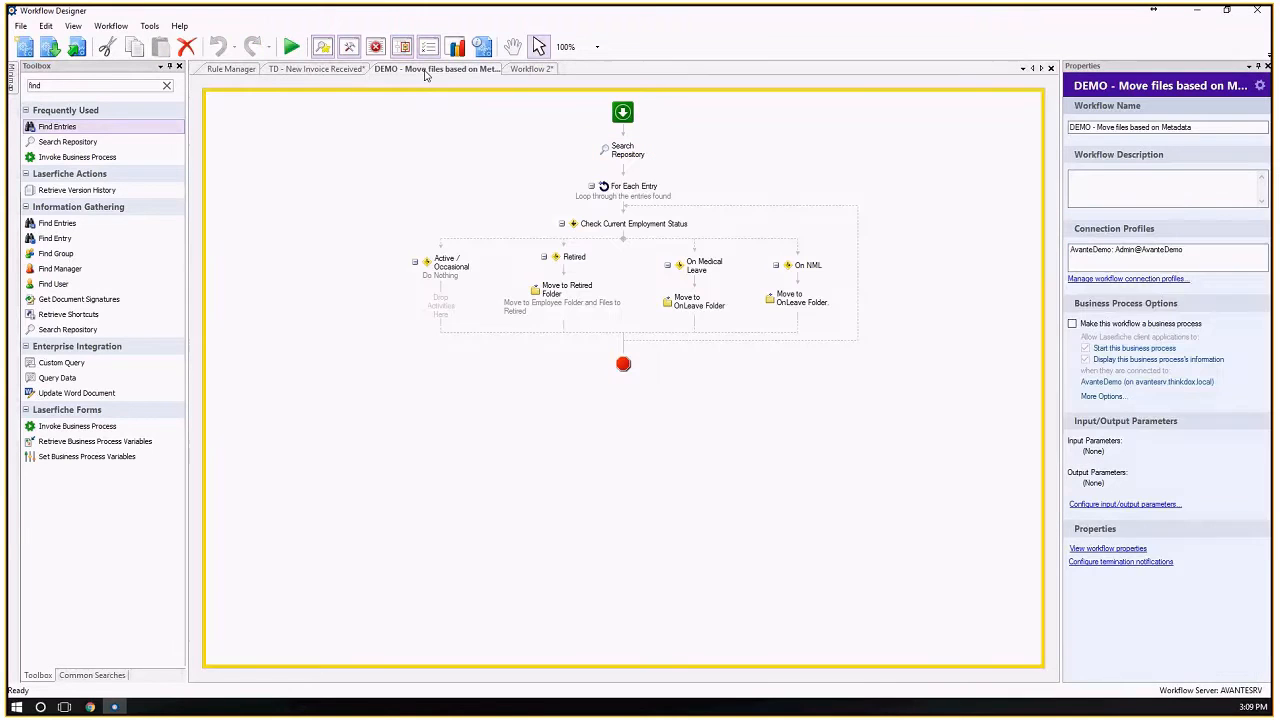
pyautogui.click(616, 160)
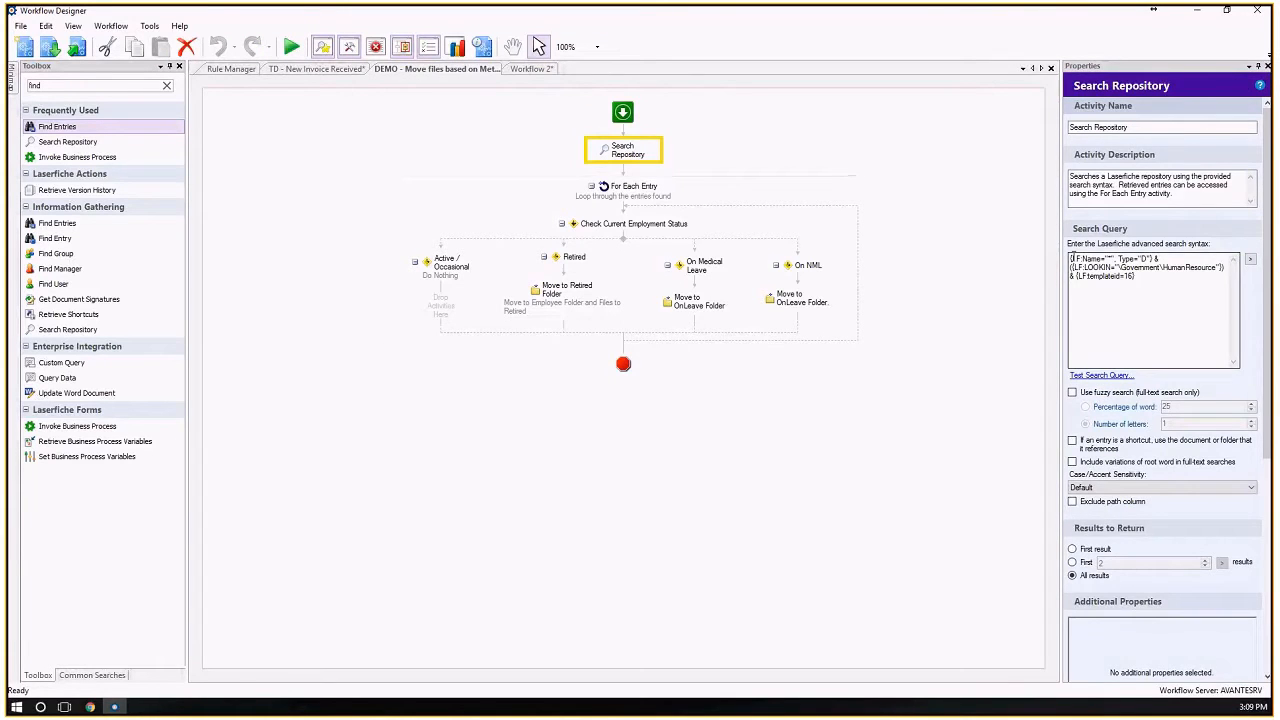
pyautogui.click(1127, 275)
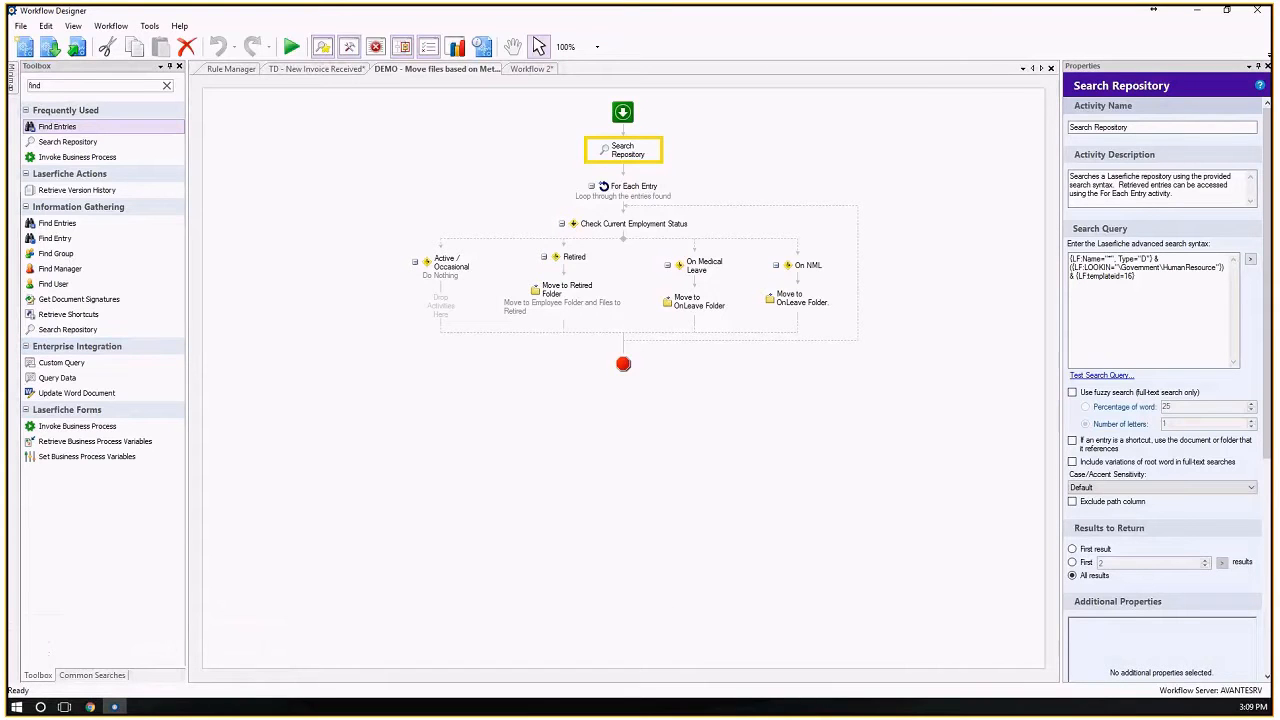
# Switch to the Laserfiche repository in Chrome and open Advanced Search.
pyautogui.click(90, 707)
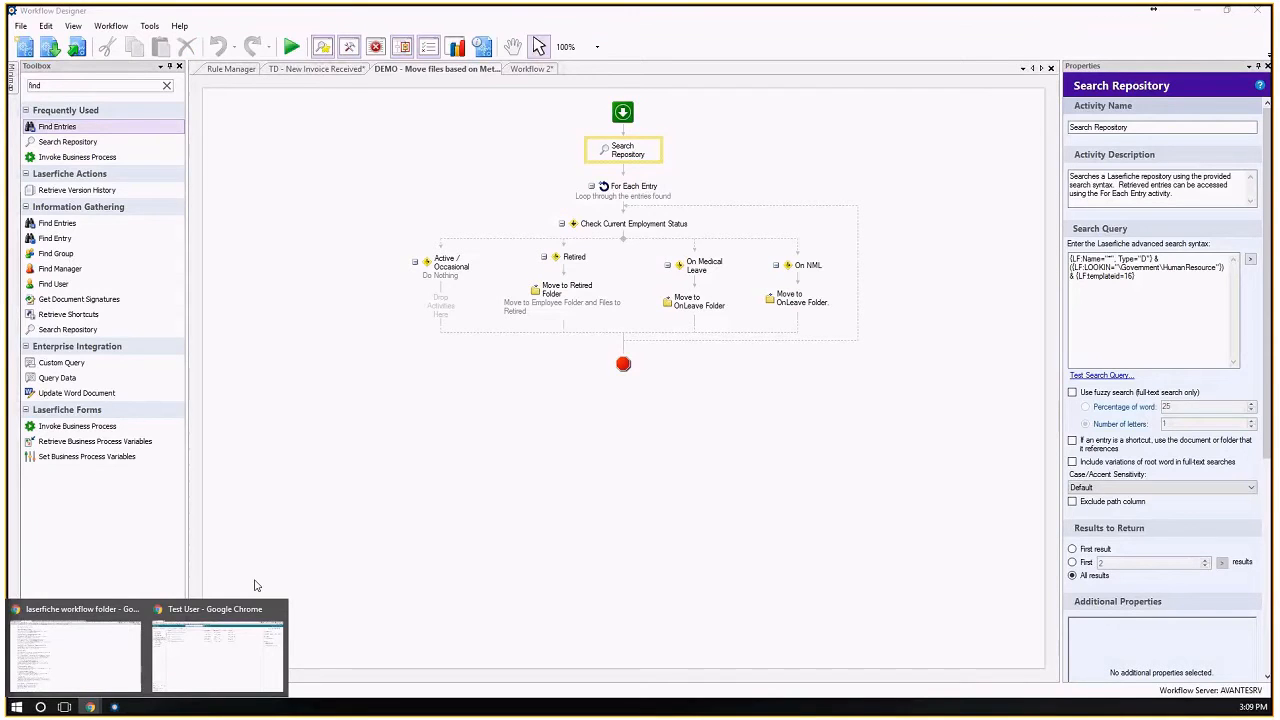
pyautogui.click(280, 600)
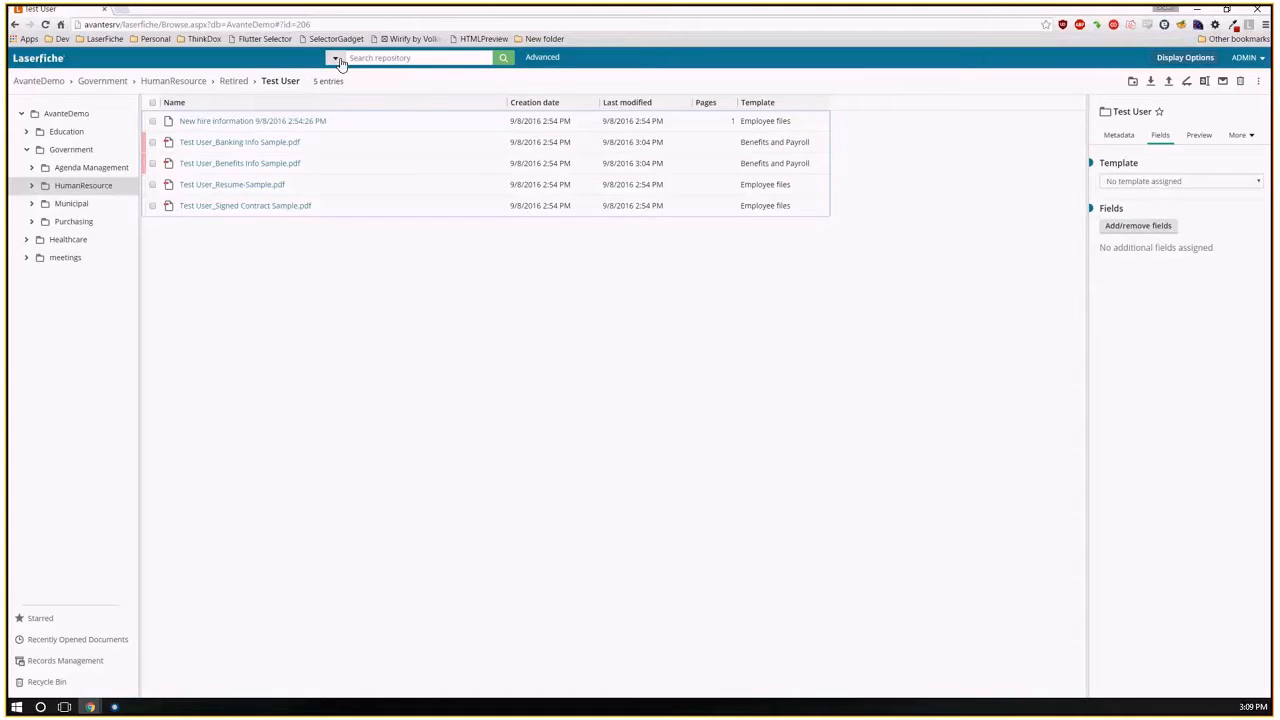
pyautogui.click(388, 58)
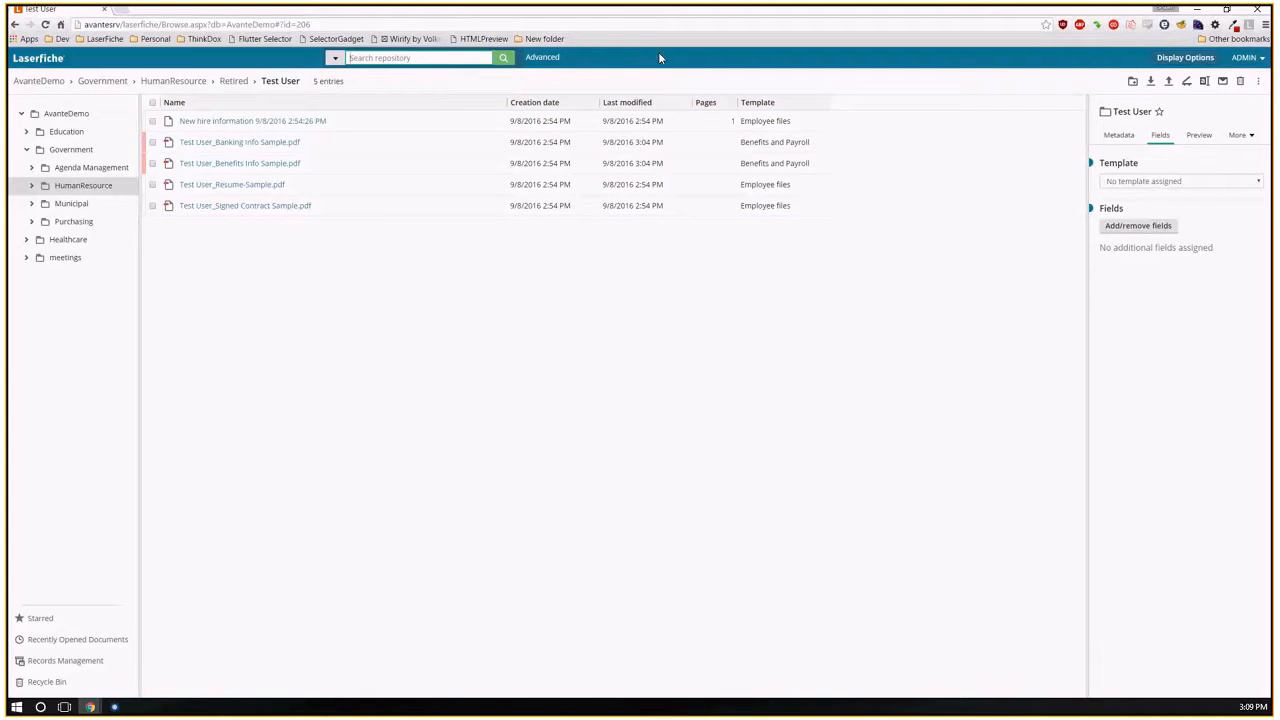
pyautogui.click(542, 57)
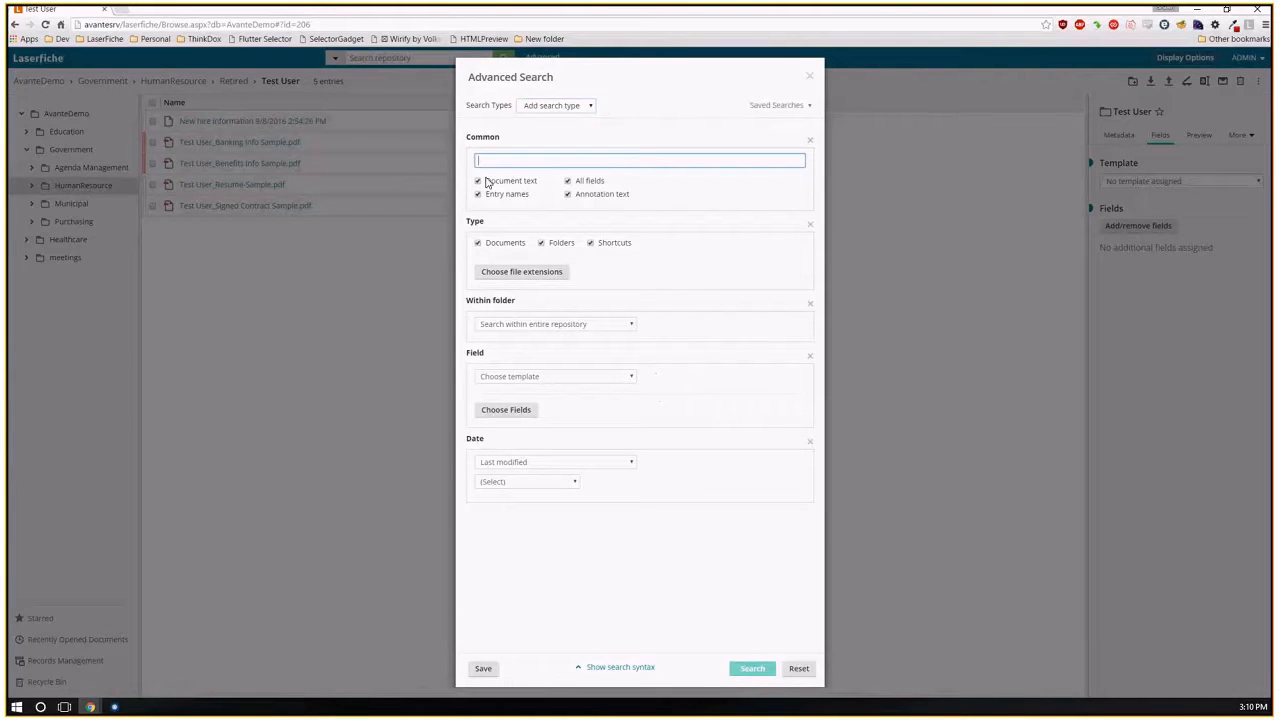
# Limit the advanced search to entries within the selected folder \Government\HumanResource.
pyautogui.click(513, 326)
pyautogui.click(551, 358)
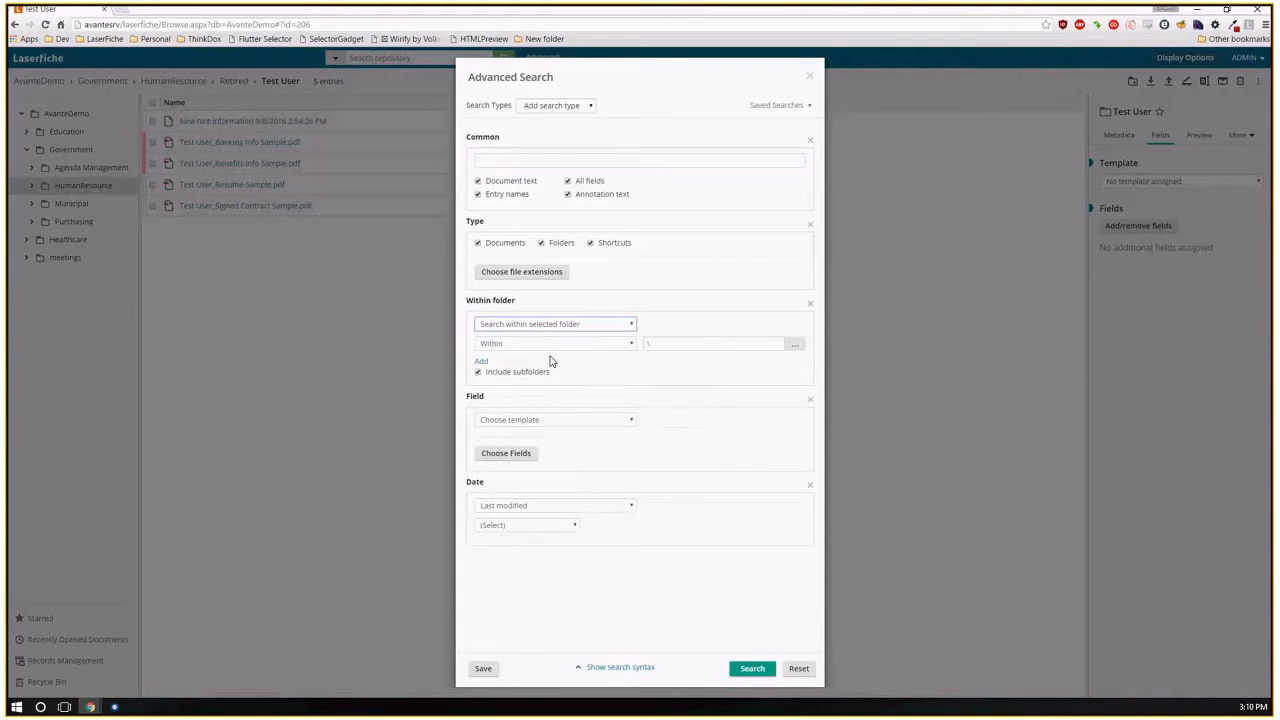
pyautogui.click(609, 346)
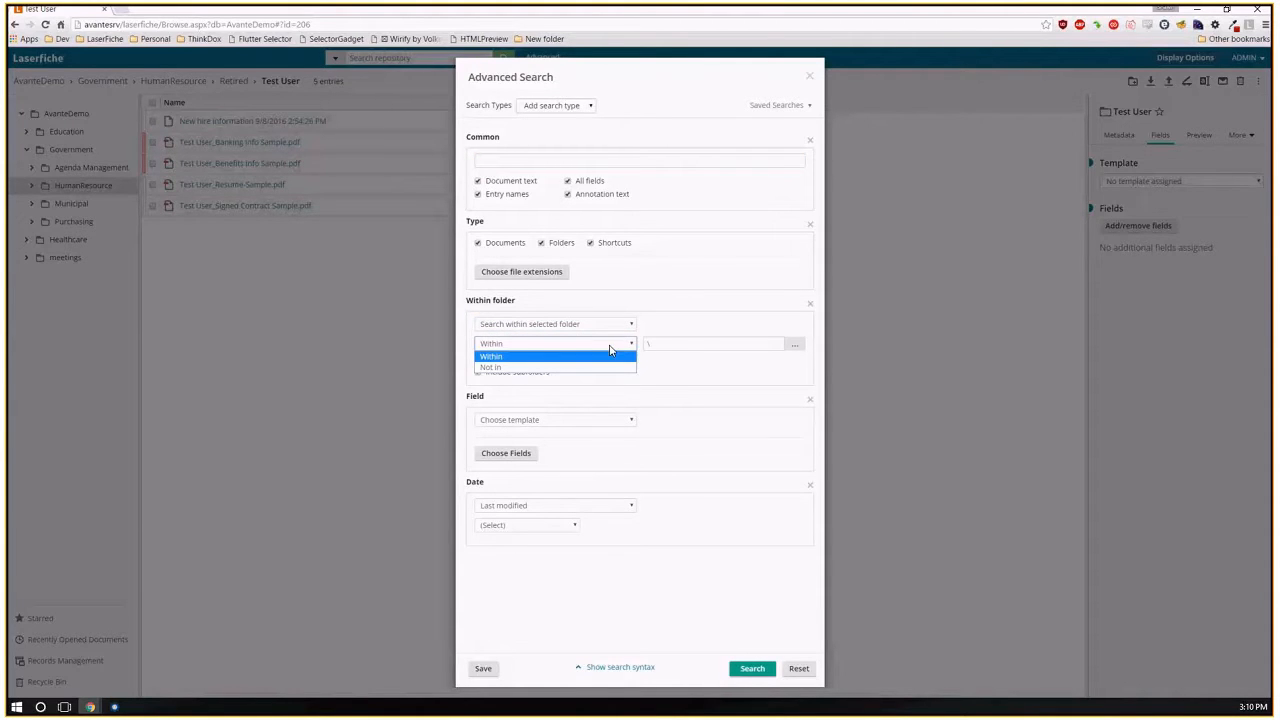
pyautogui.click(499, 358)
pyautogui.click(794, 344)
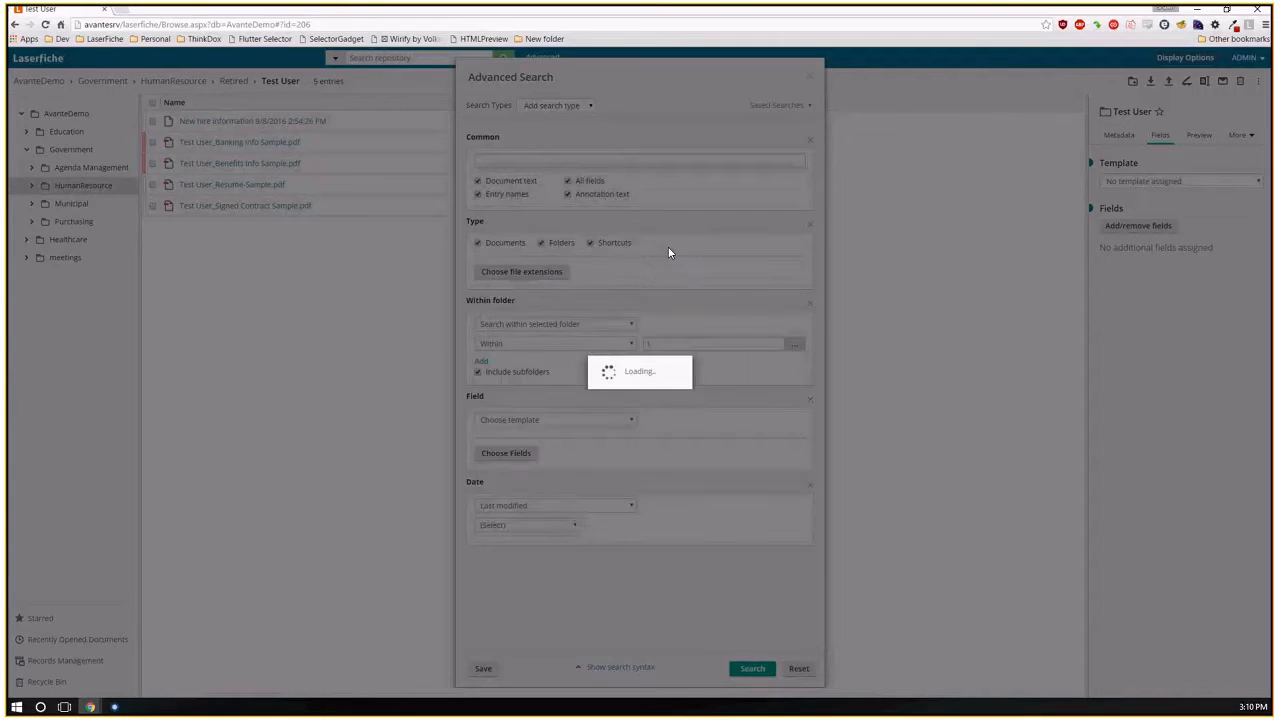
pyautogui.click(538, 315)
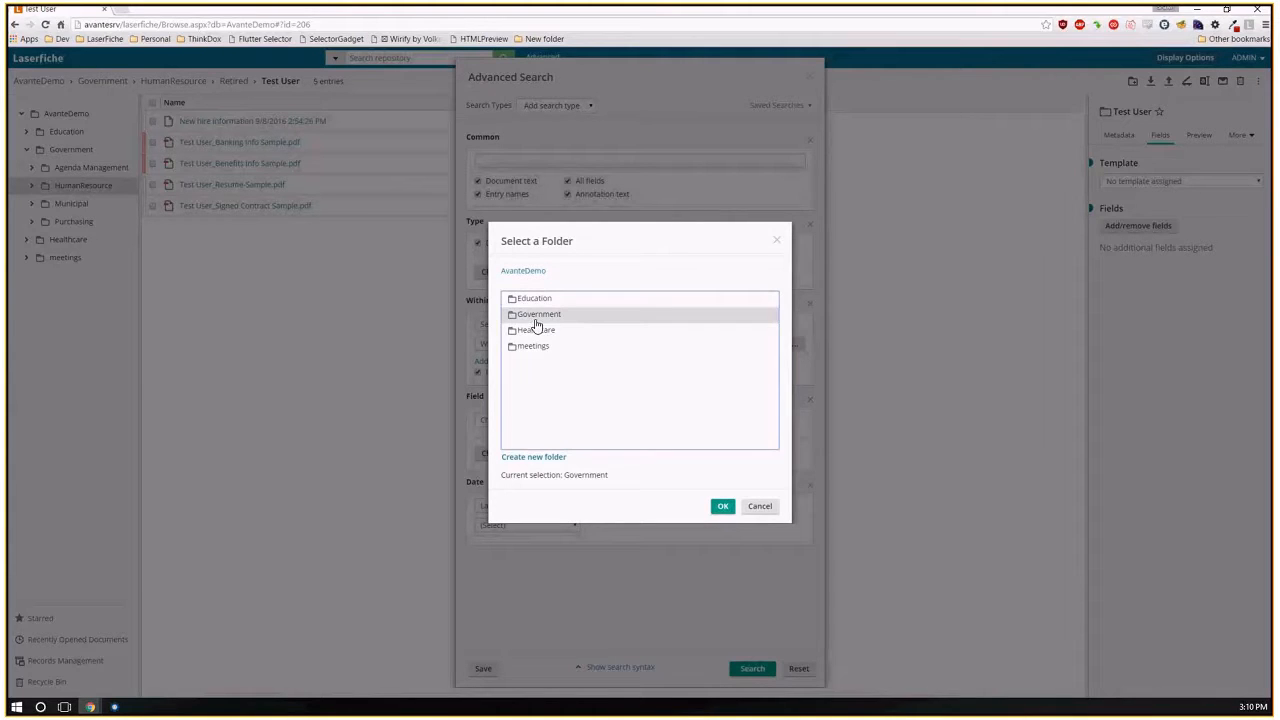
pyautogui.doubleClick(535, 314)
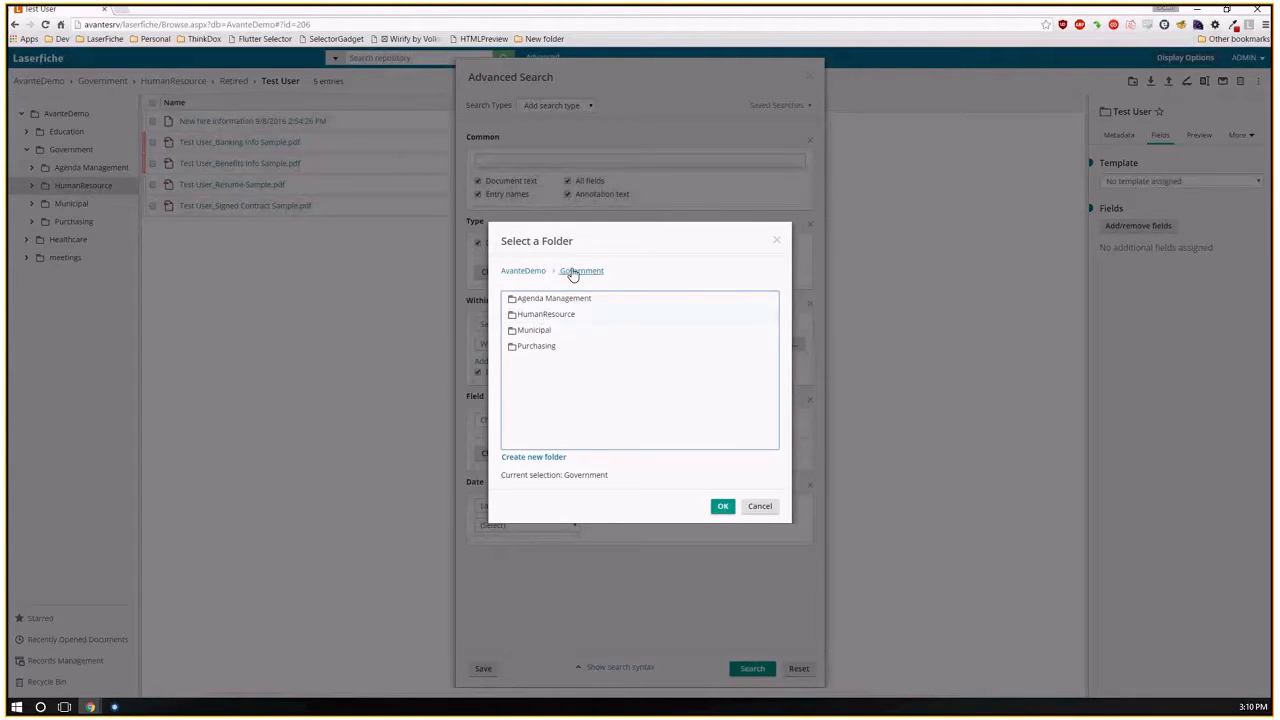
pyautogui.doubleClick(543, 316)
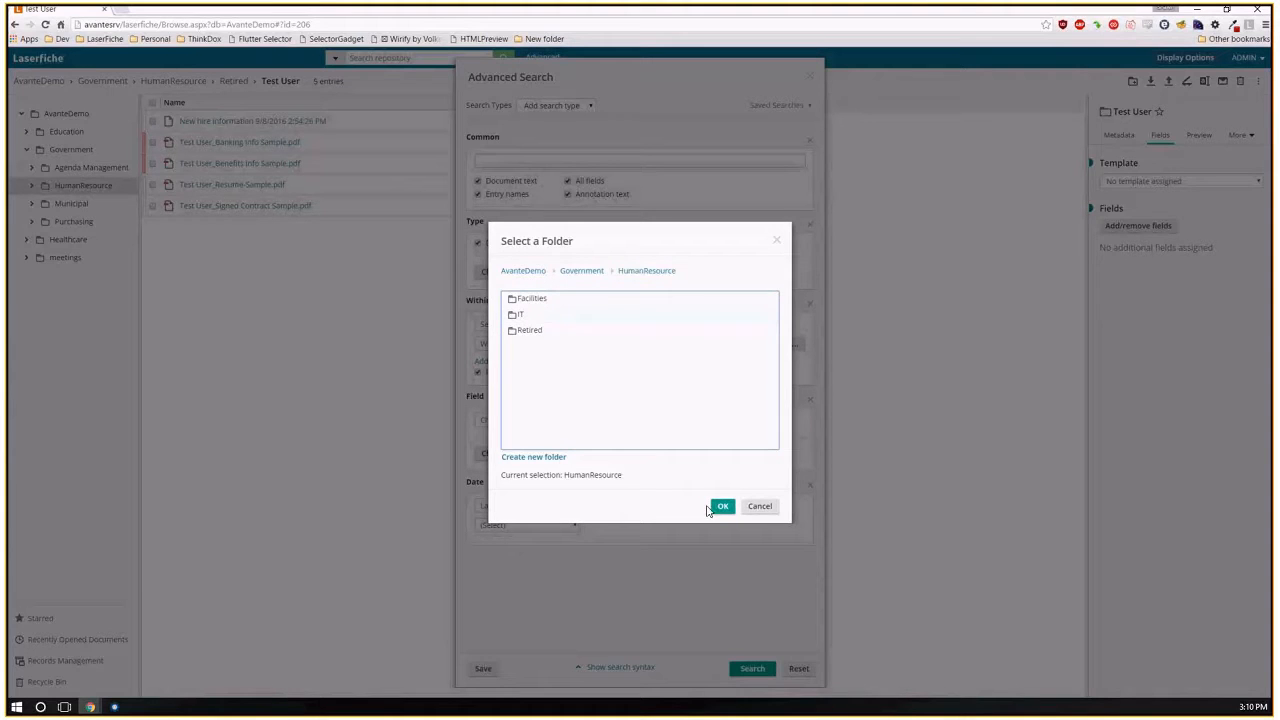
pyautogui.click(723, 507)
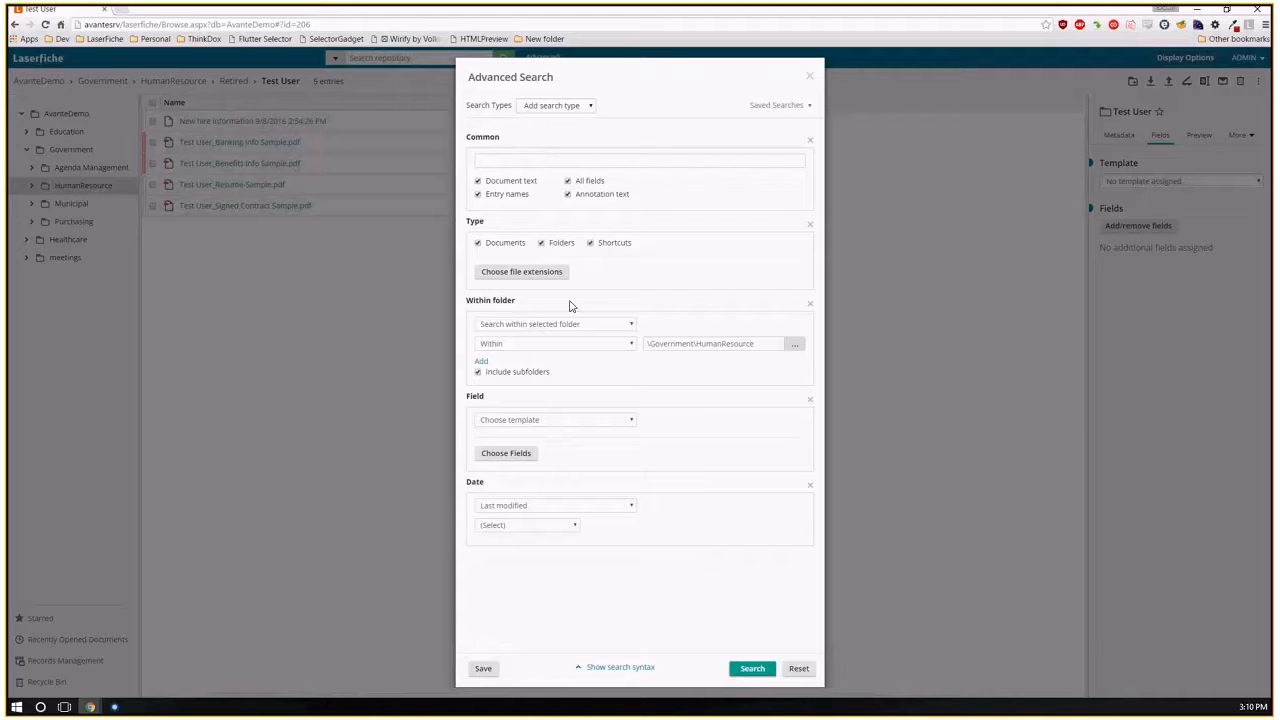
# Review the search syntax generated for the folder criterion and run the search.
pyautogui.click(616, 670)
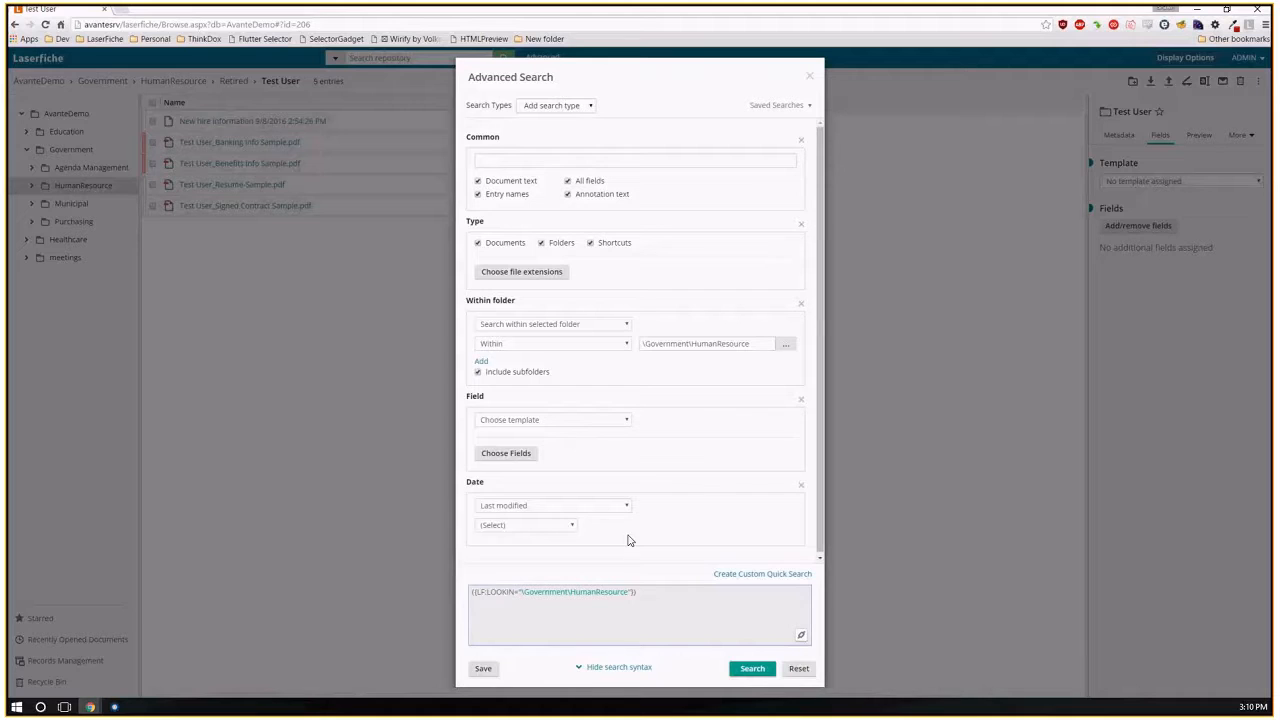
pyautogui.click(620, 667)
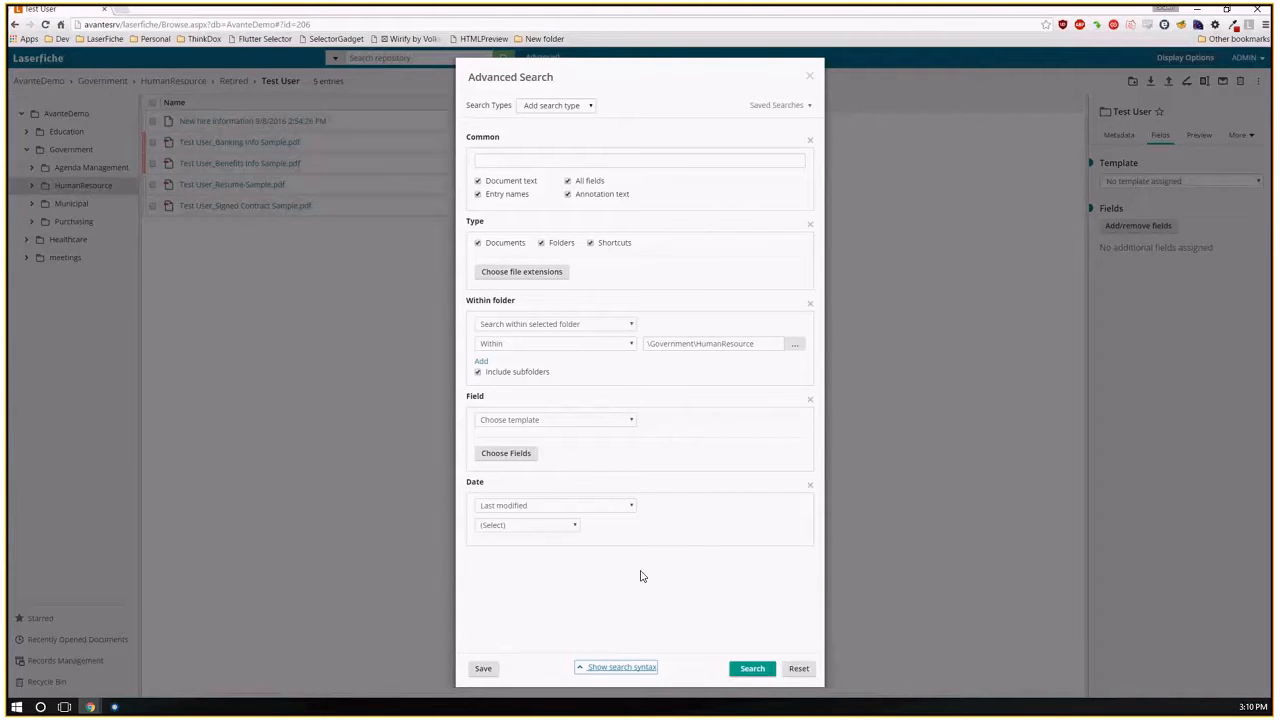
pyautogui.click(752, 670)
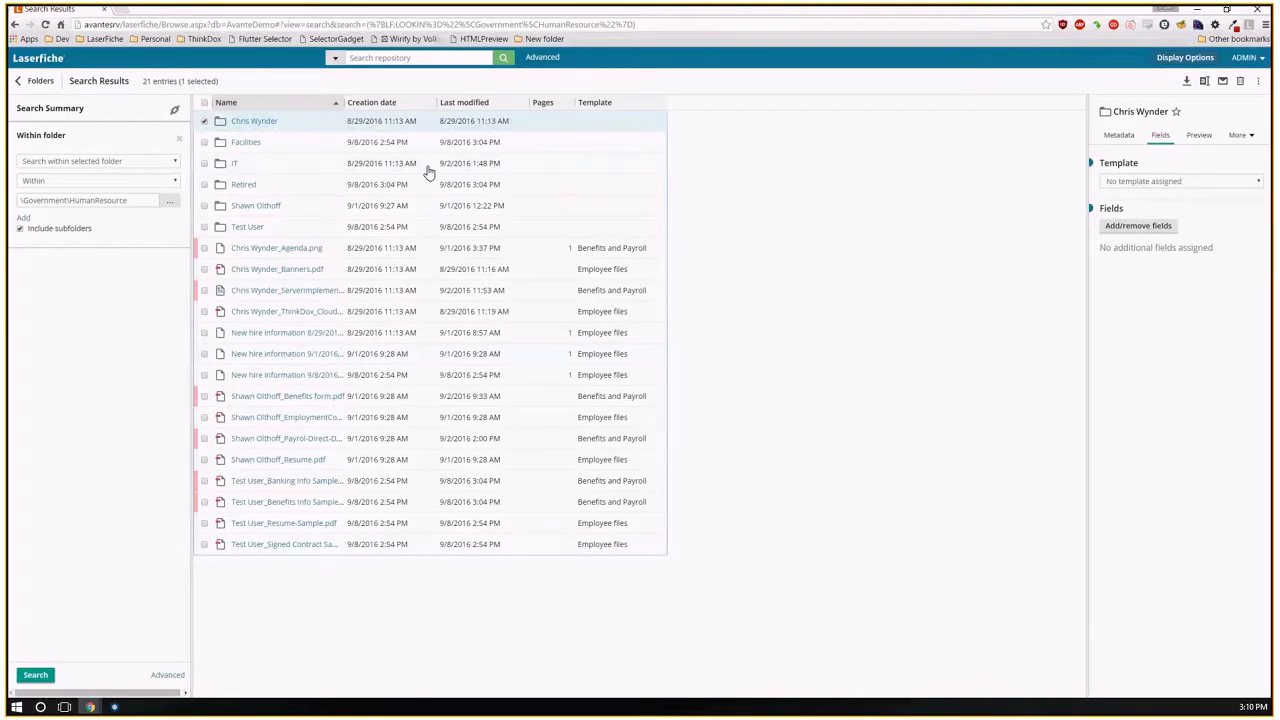
# Reopen Advanced Search and add a Field criterion on the Benefits and Payroll template with Current employment status set to Retired.
pyautogui.click(541, 62)
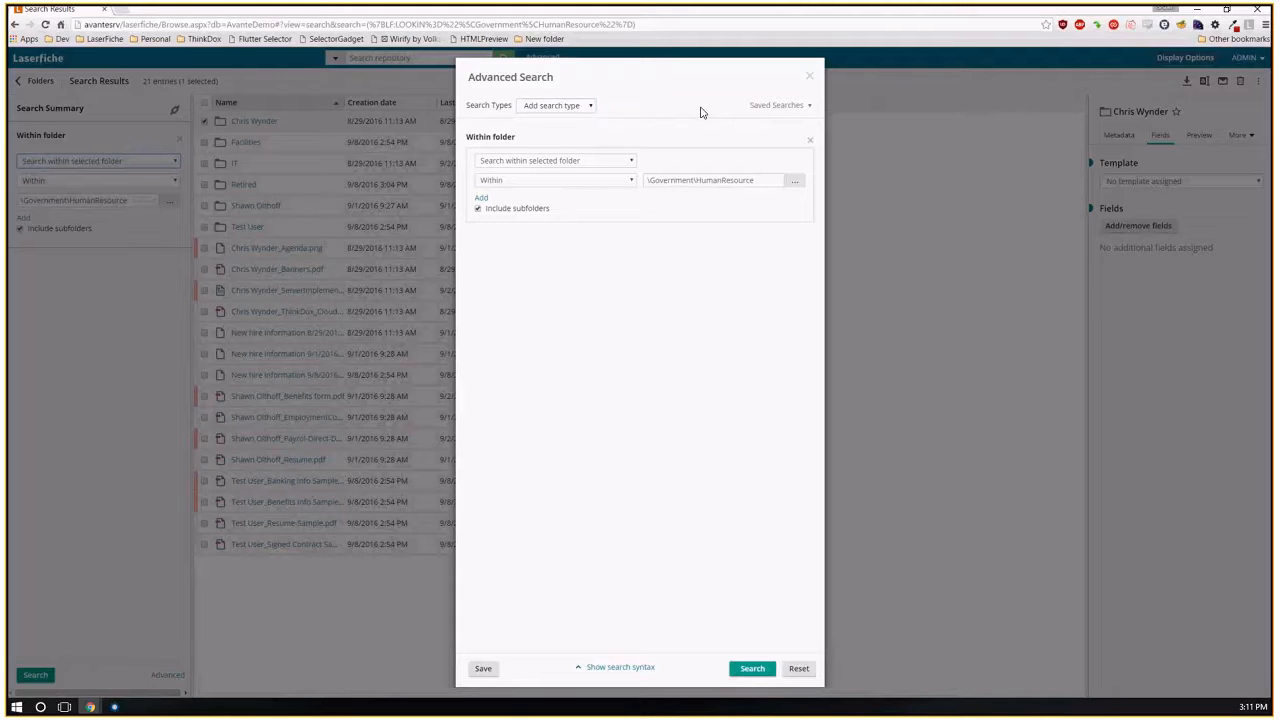
pyautogui.click(583, 106)
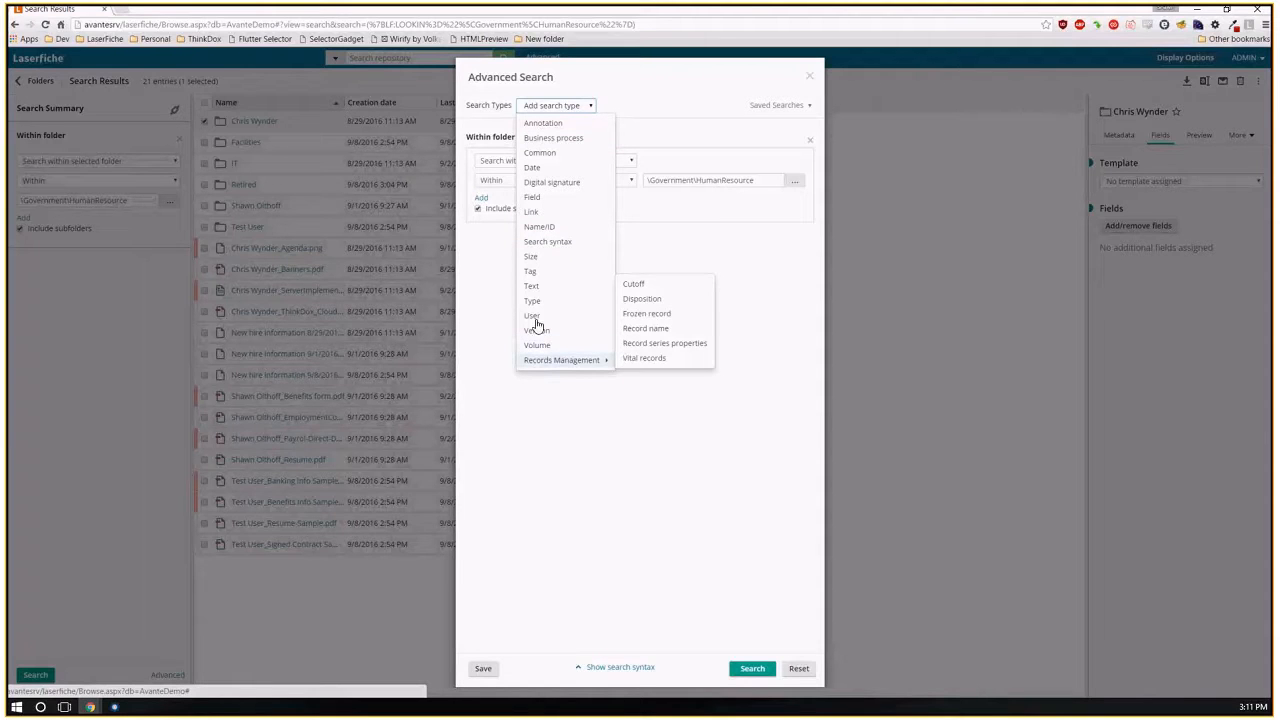
pyautogui.click(533, 198)
pyautogui.click(545, 256)
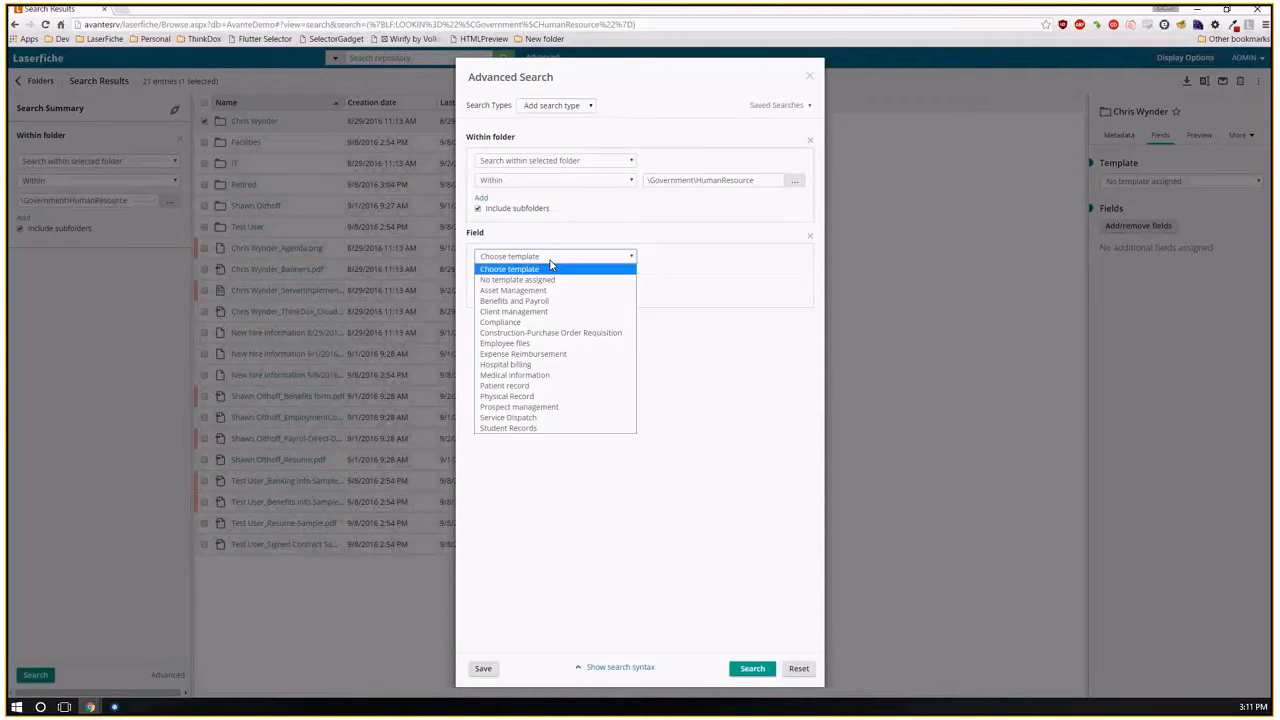
pyautogui.click(521, 305)
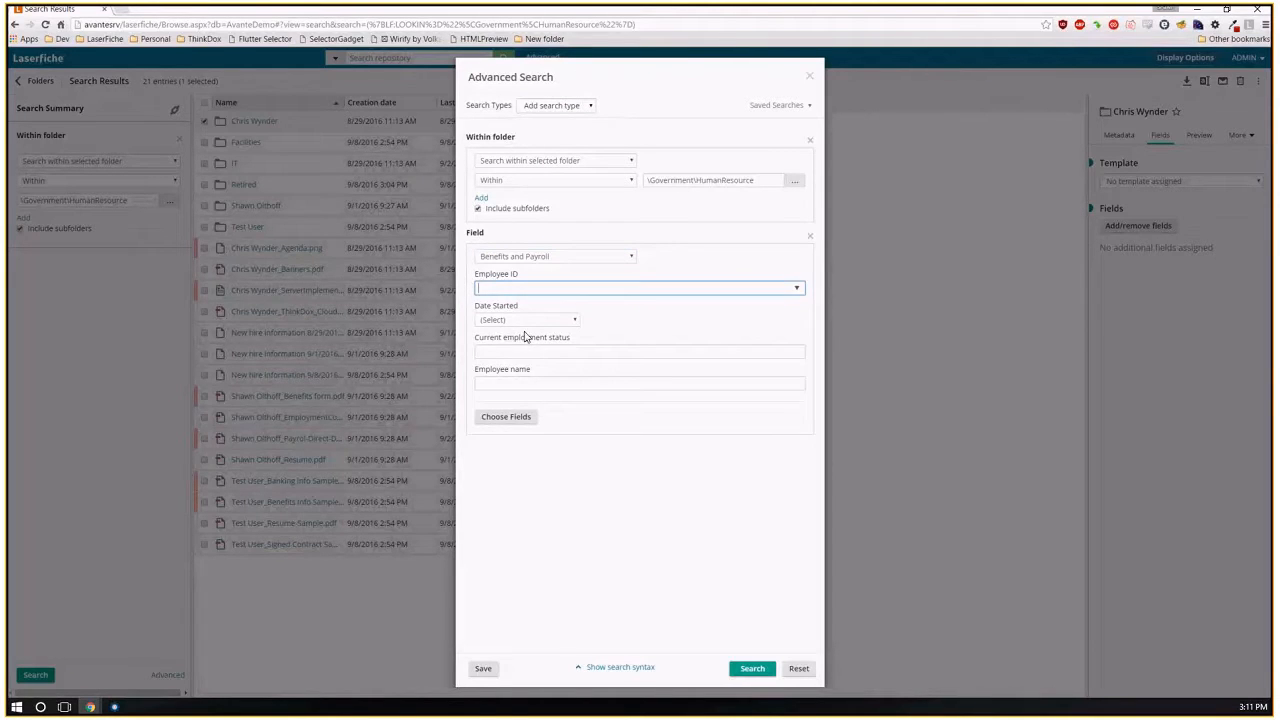
pyautogui.click(551, 352)
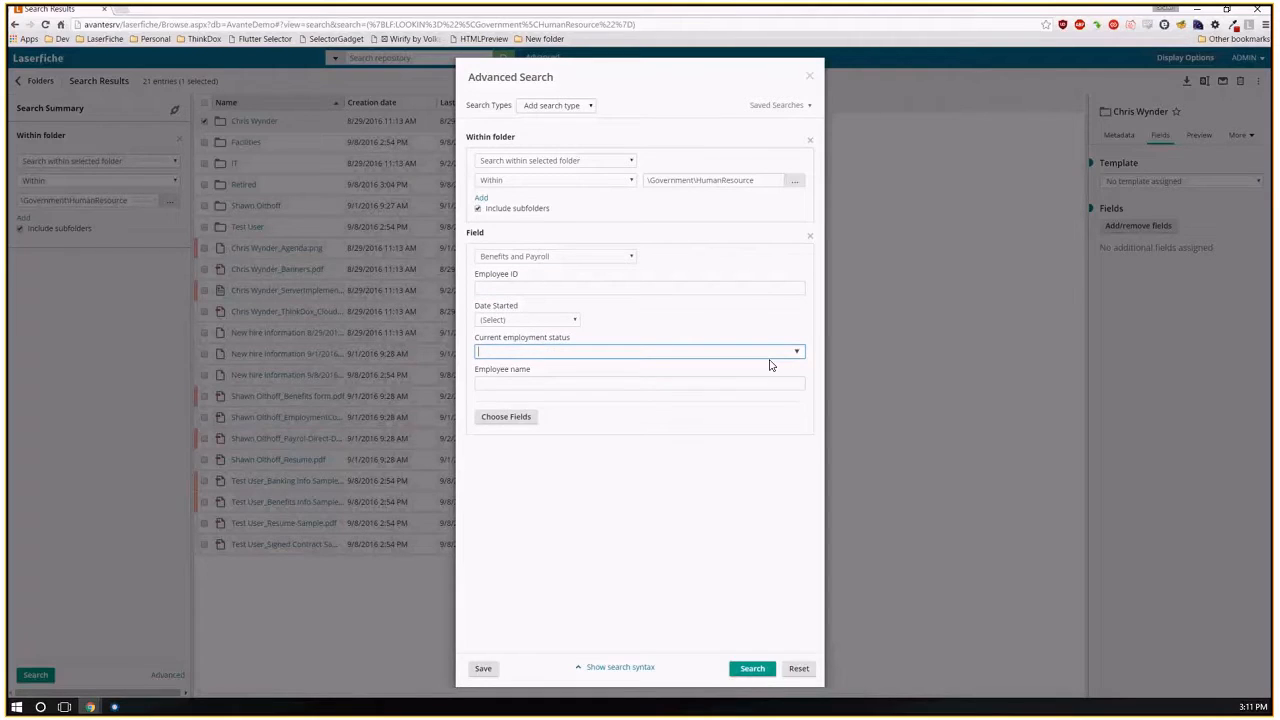
pyautogui.click(563, 351)
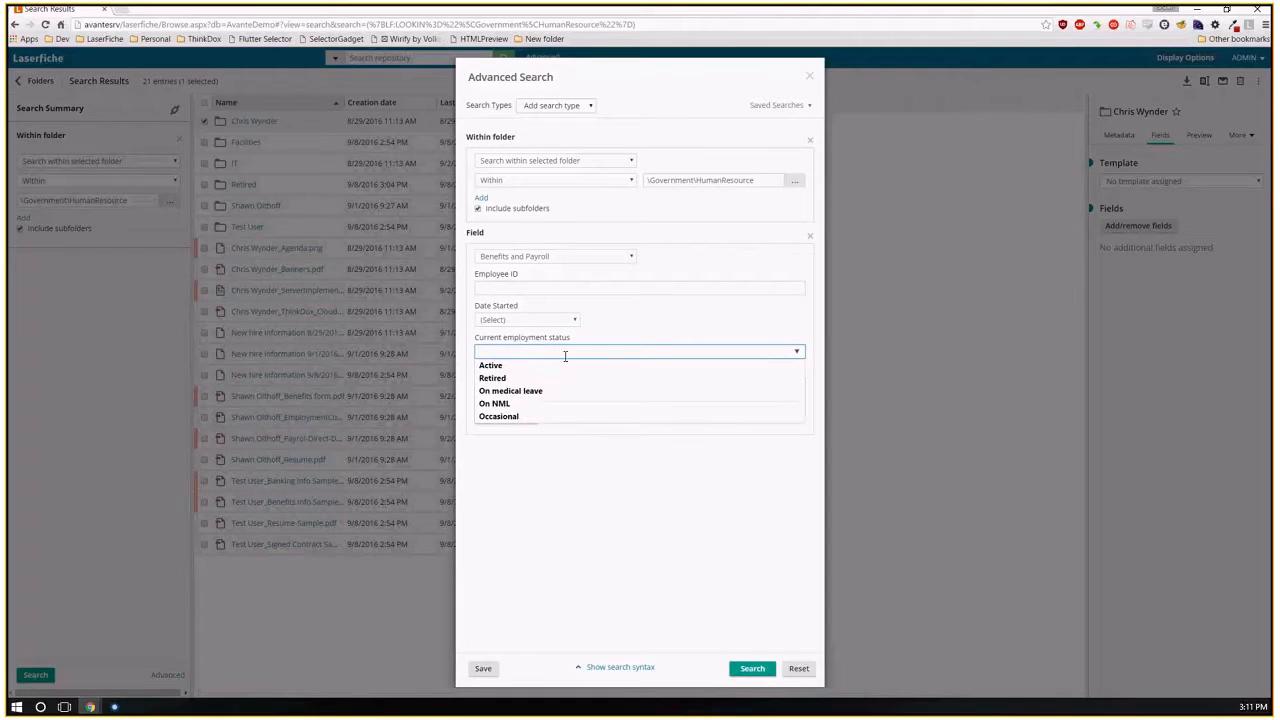
pyautogui.click(501, 377)
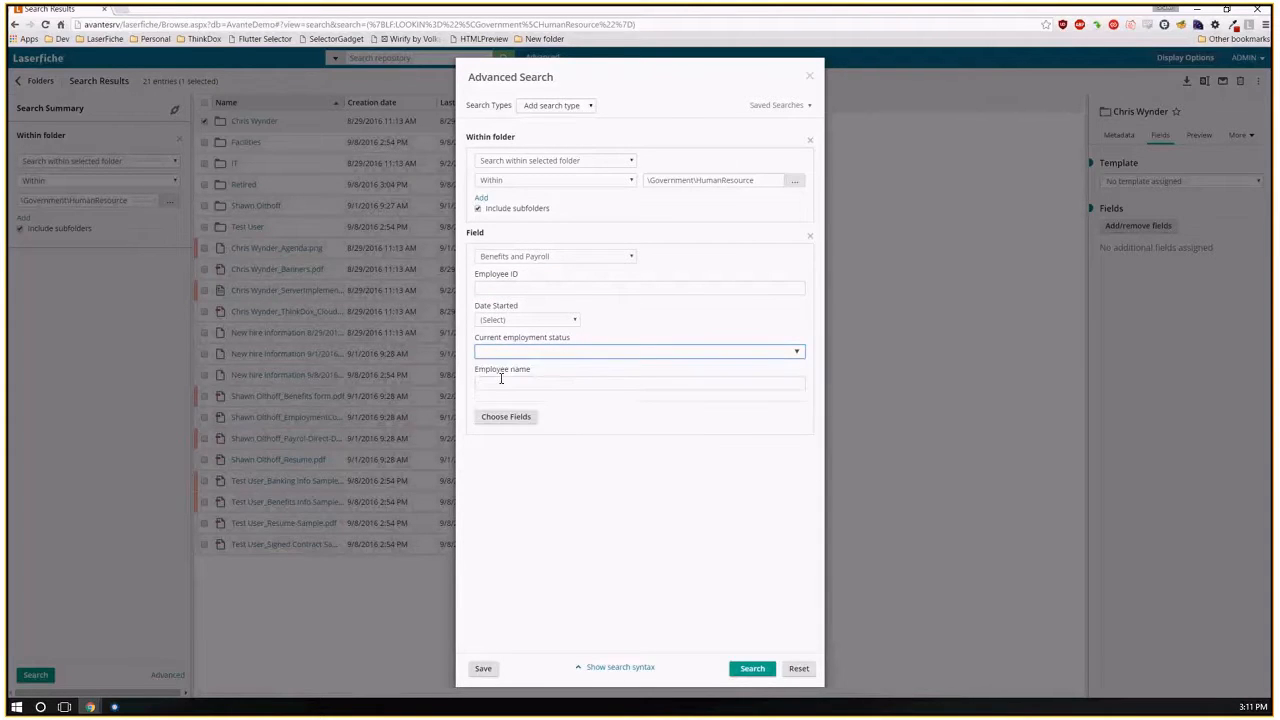
# Display and select the generated syntax for the combined folder and field criteria, and close Advanced Search without running it.
pyautogui.click(625, 673)
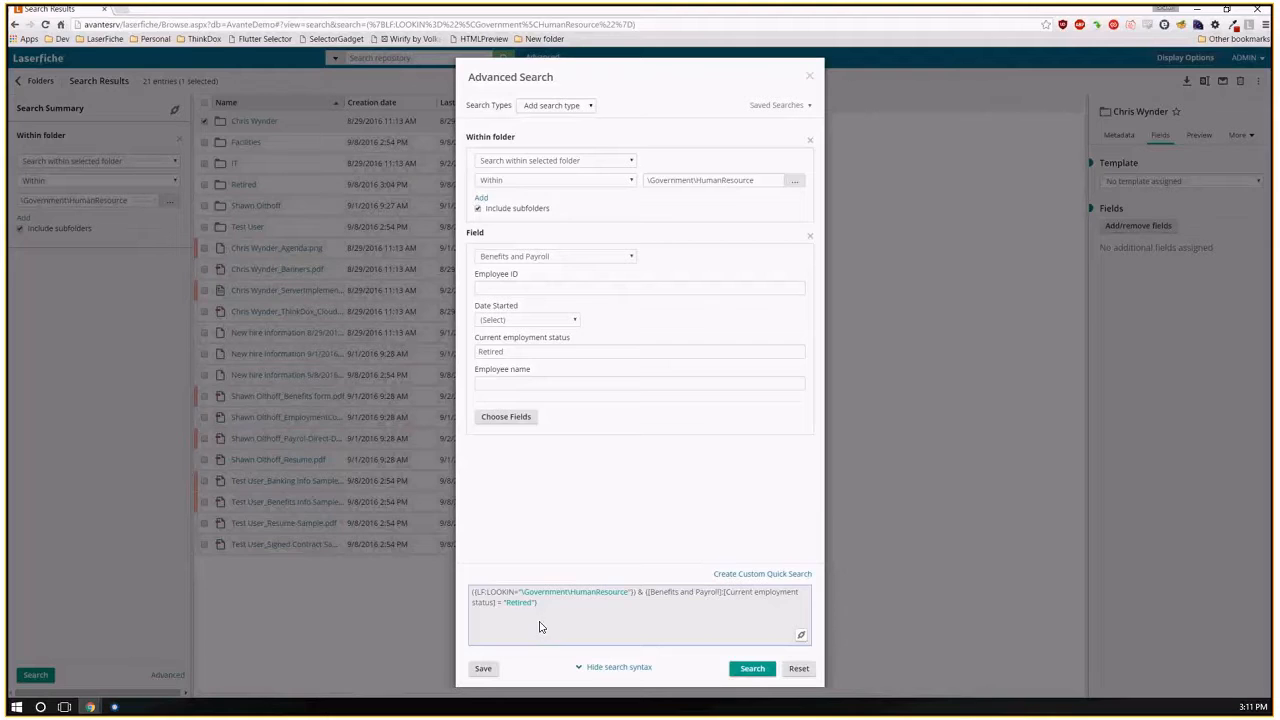
pyautogui.hotkey('ctrl', 'a')
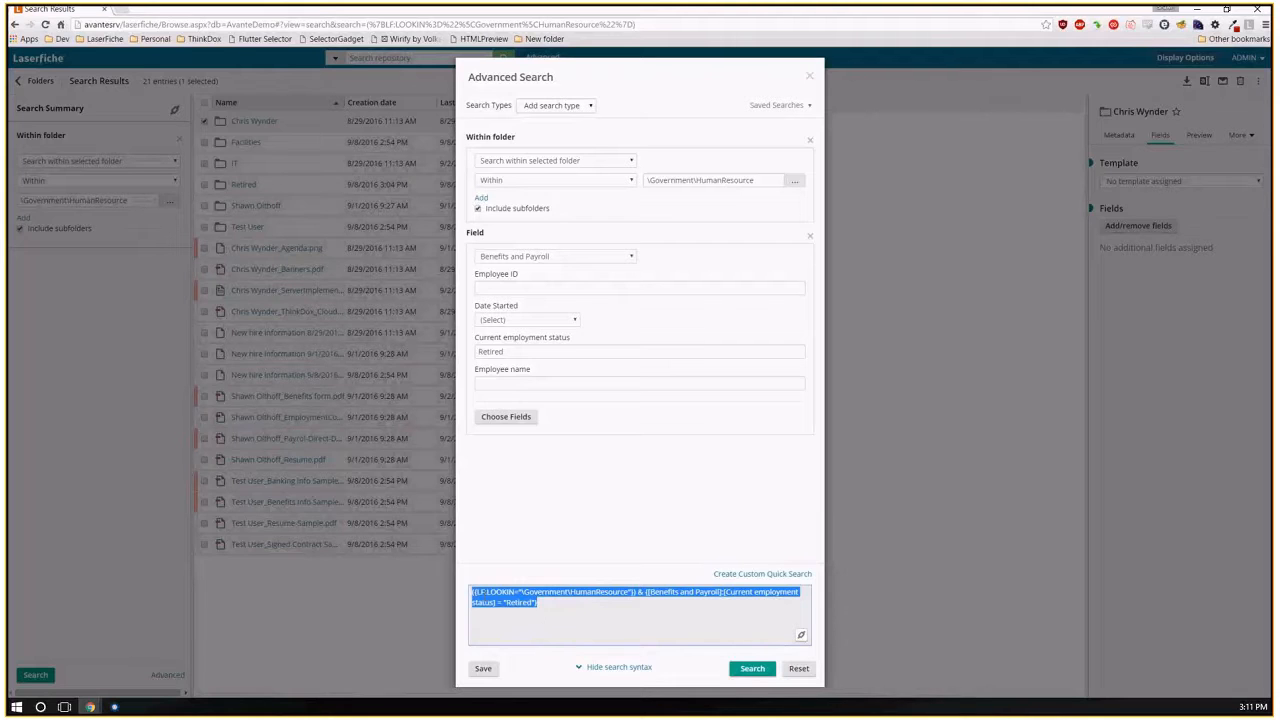
pyautogui.click(790, 670)
pyautogui.click(810, 76)
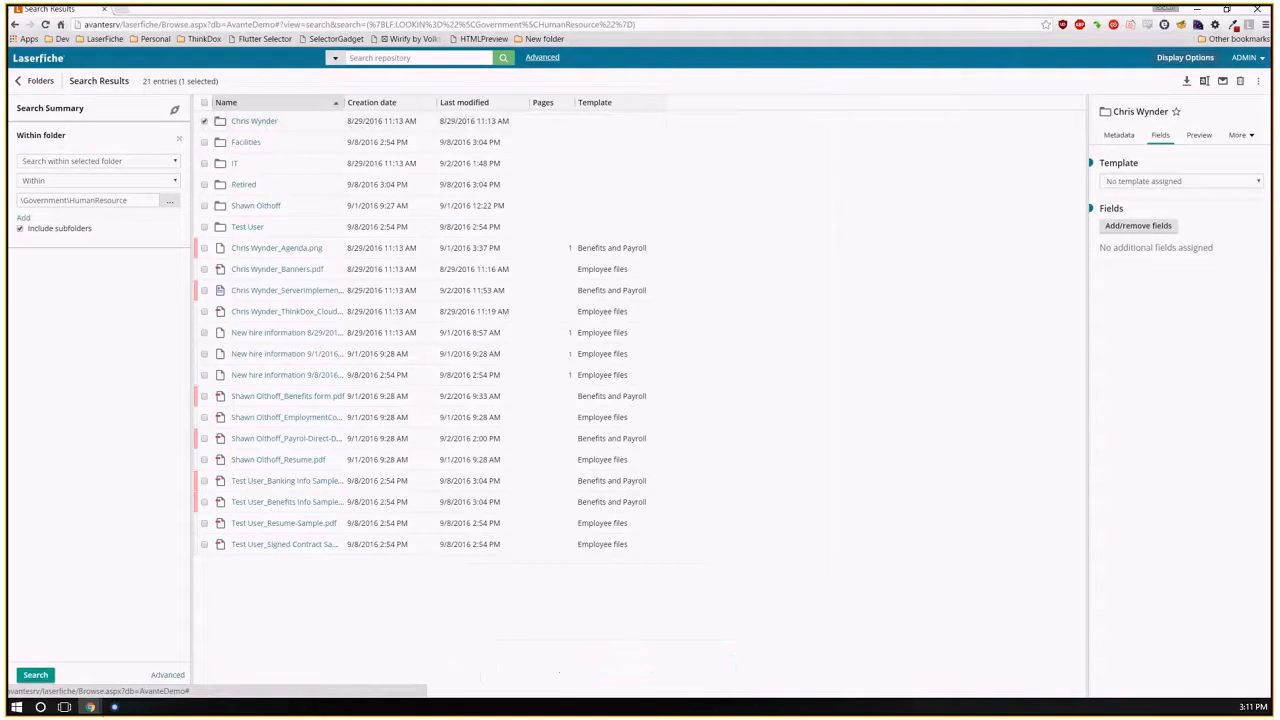
# Examine the name, folder and template clauses of the DEMO workflow's Search Repository query in Workflow Designer and return to Workflow 2.
pyautogui.click(114, 707)
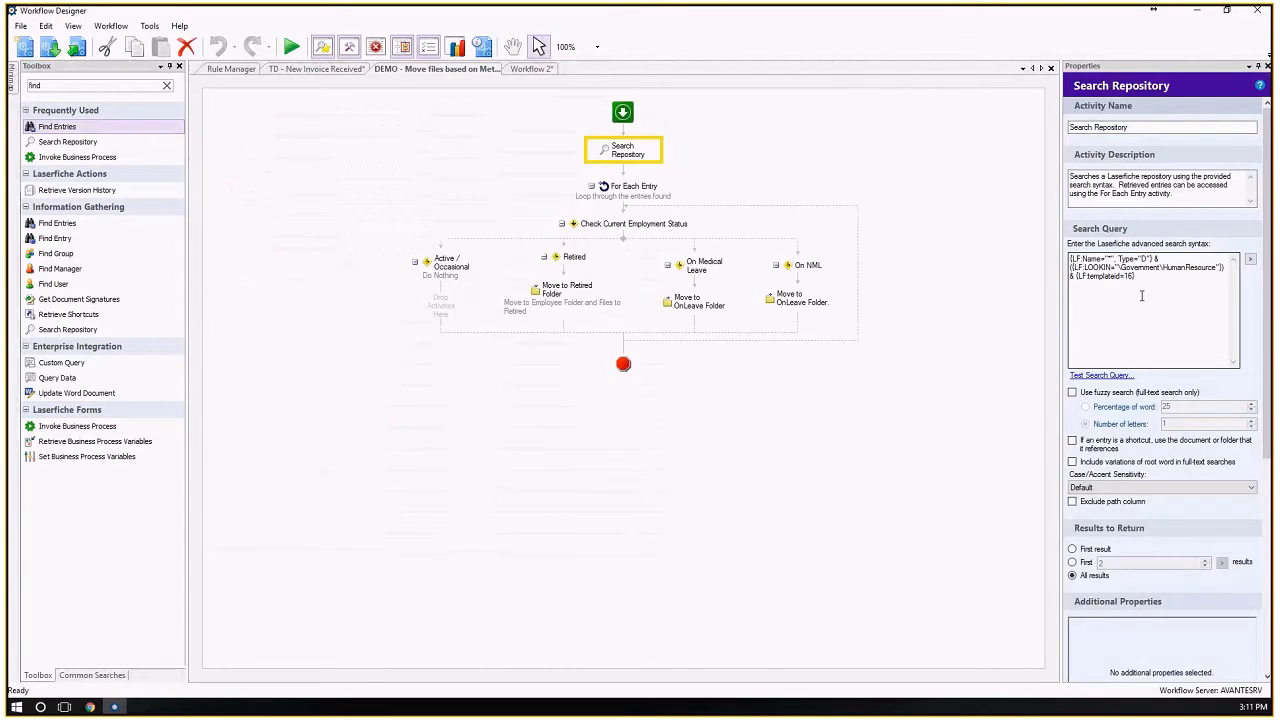
pyautogui.click(1141, 296)
pyautogui.hotkey('ctrl', 'a')
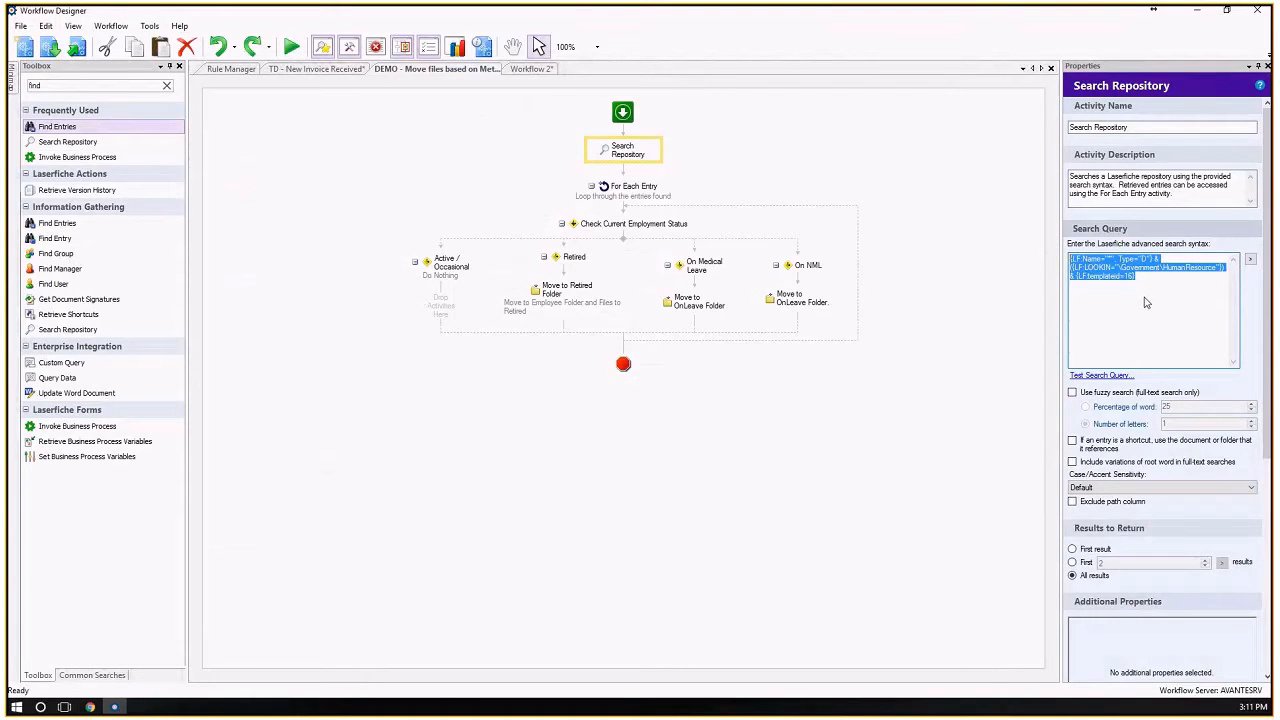
pyautogui.click(1086, 268)
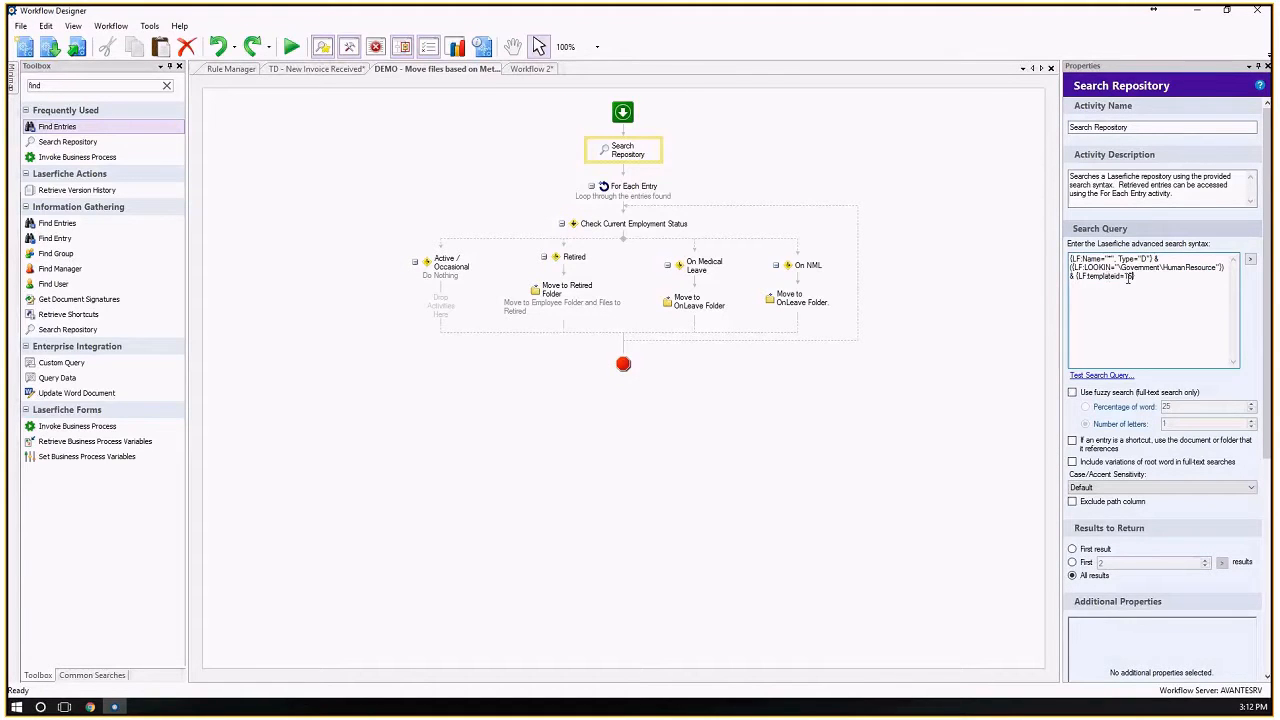
pyautogui.moveTo(1136, 276); pyautogui.dragTo(1072, 277)
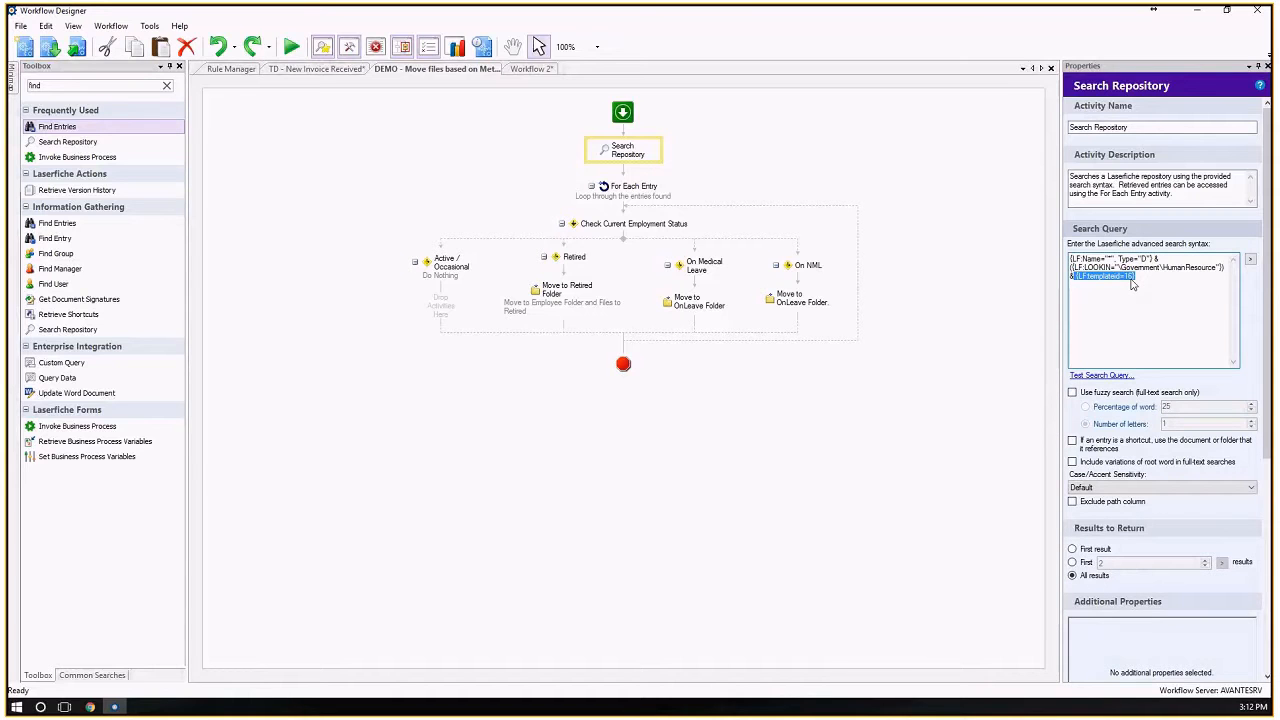
pyautogui.doubleClick(1140, 267)
pyautogui.moveTo(1192, 267); pyautogui.dragTo(1076, 258)
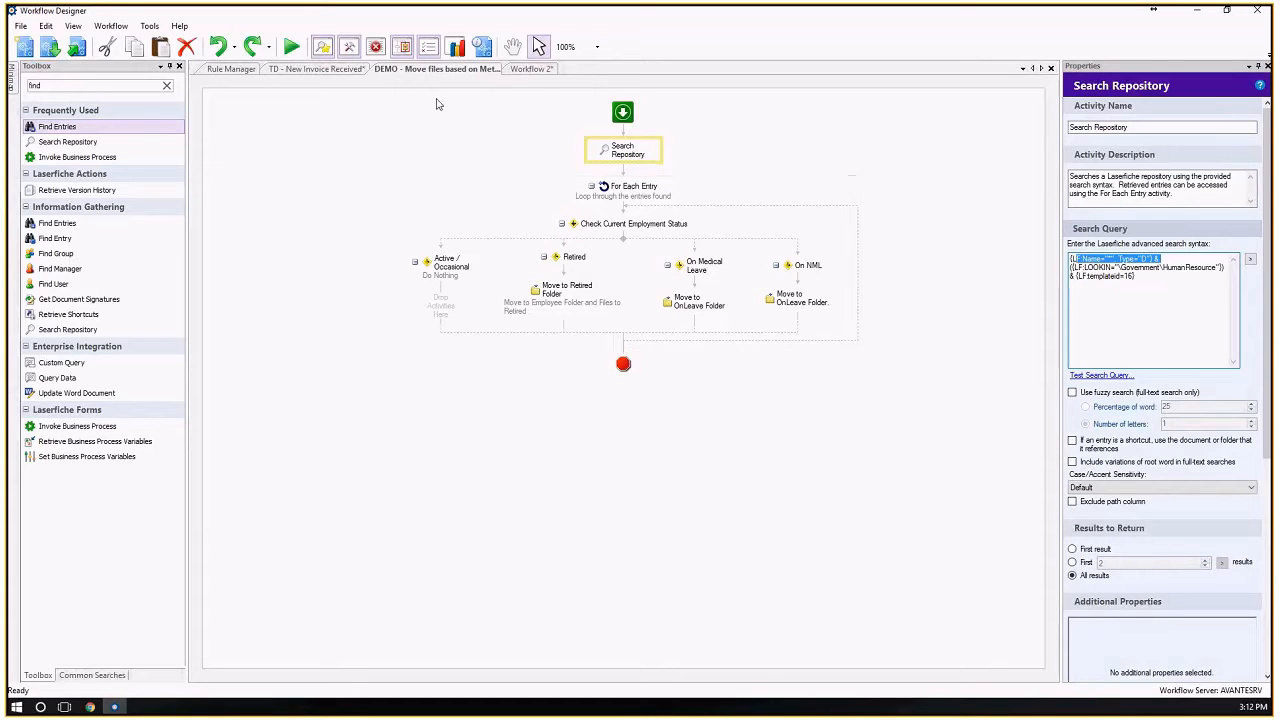
pyautogui.click(536, 68)
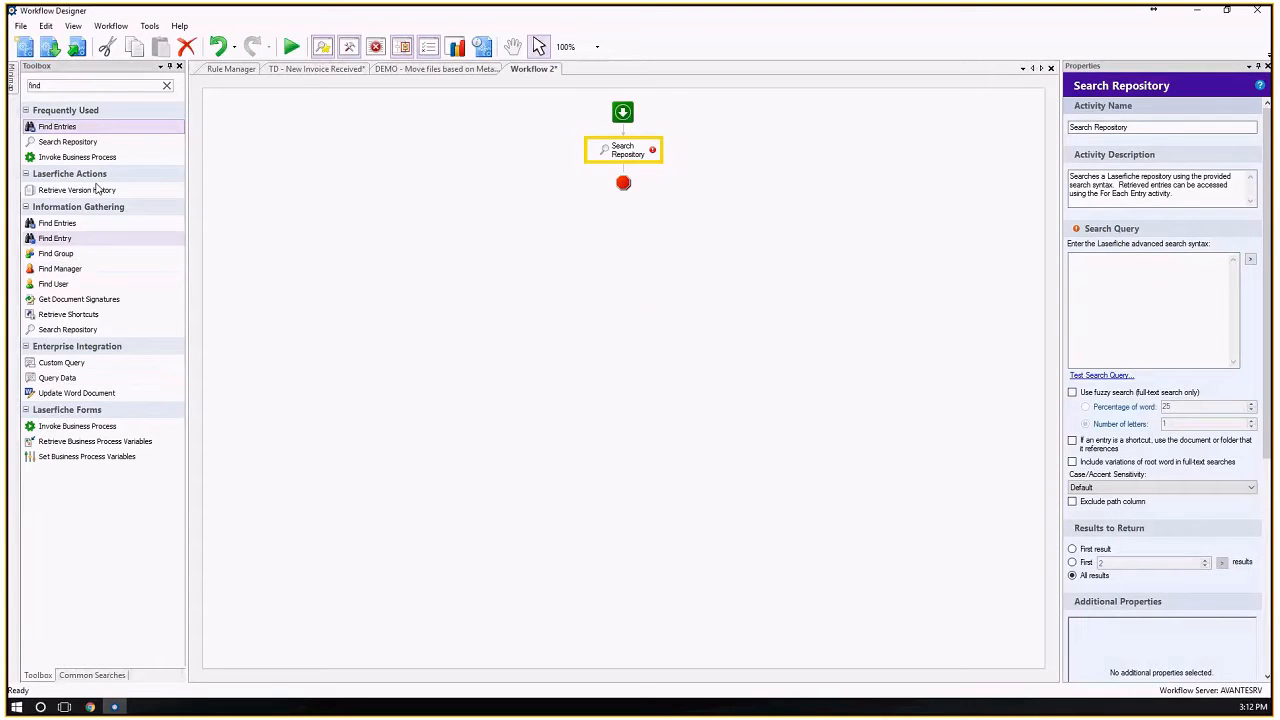
# Search the toolbox for "for each" and add a For Each Entry activity directly below Search Repository in Workflow 2.
pyautogui.doubleClick(72, 86)
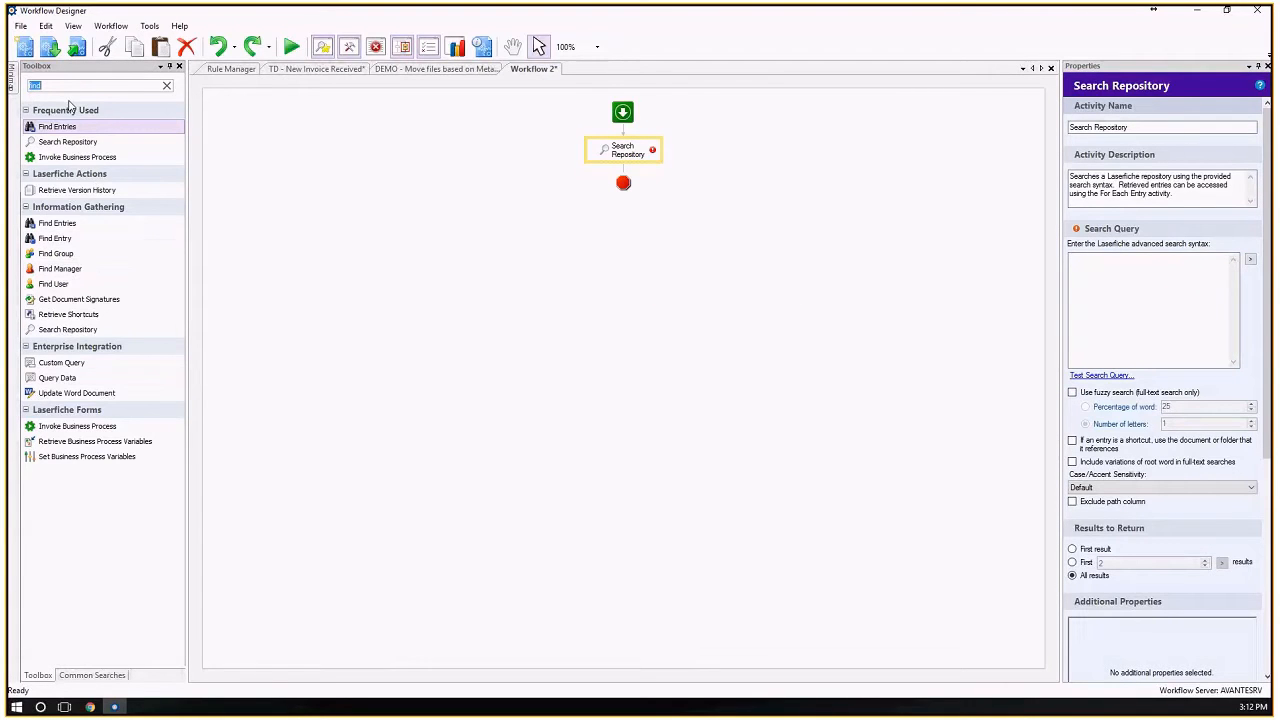
pyautogui.write('for each')
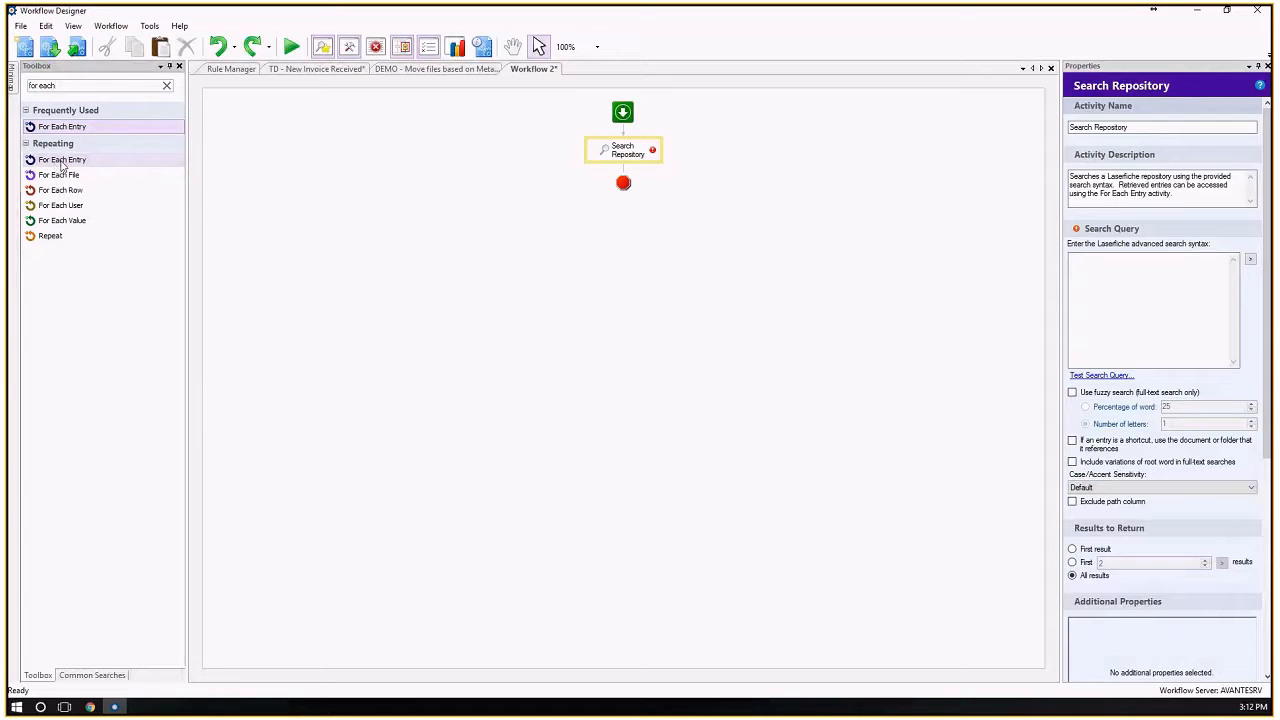
pyautogui.moveTo(55, 163); pyautogui.dragTo(623, 170)
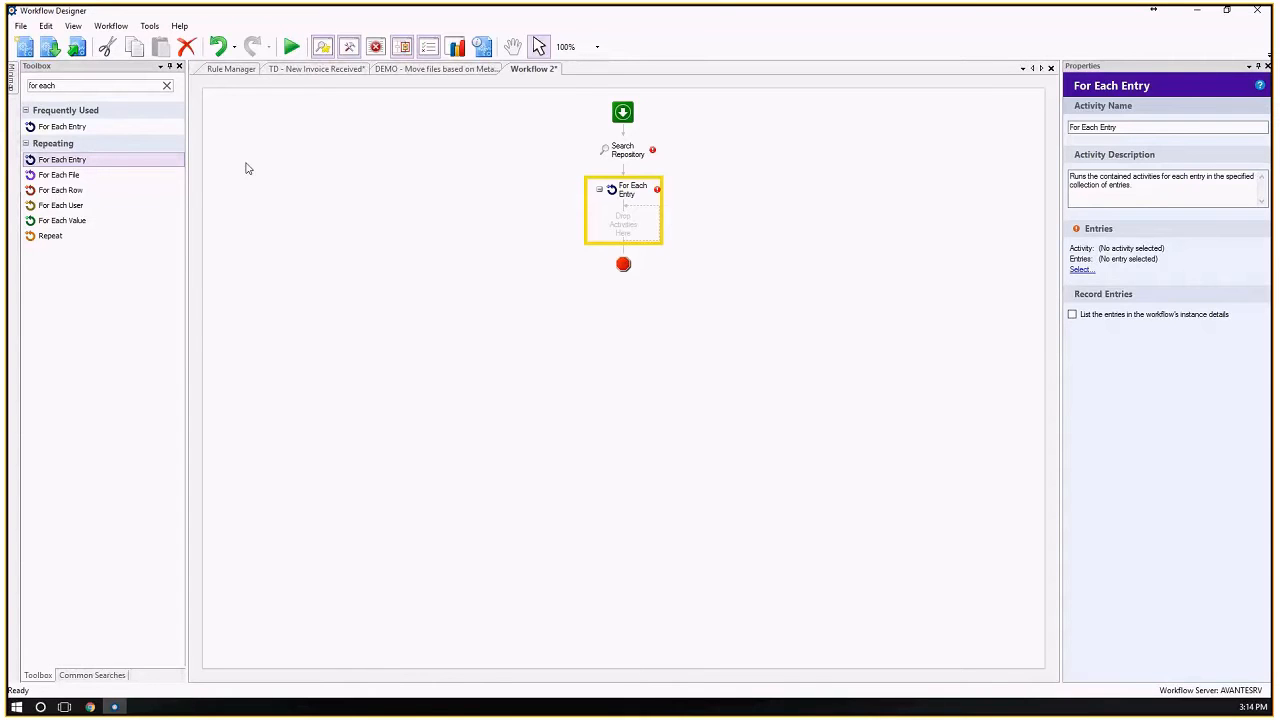
# Close the Minimap pane.
pyautogui.moveTo(60, 85); pyautogui.dragTo(14, 84)
pyautogui.moveTo(14, 84)
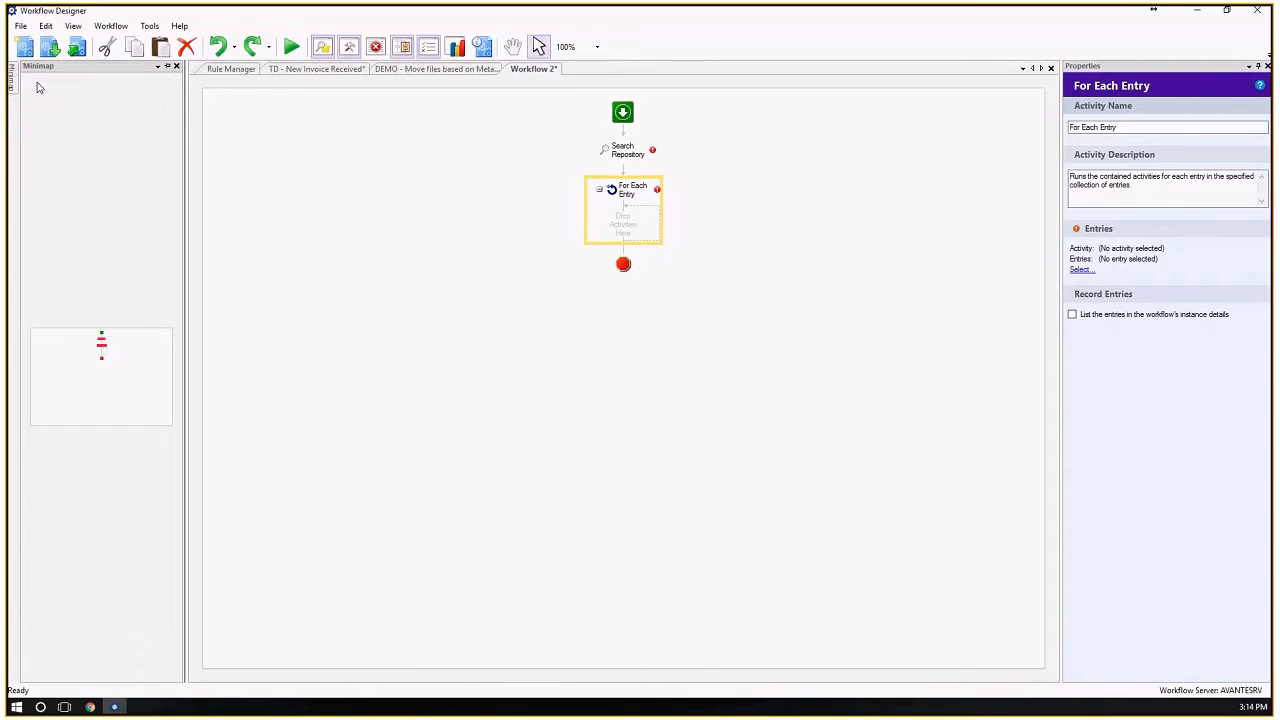
pyautogui.click(176, 67)
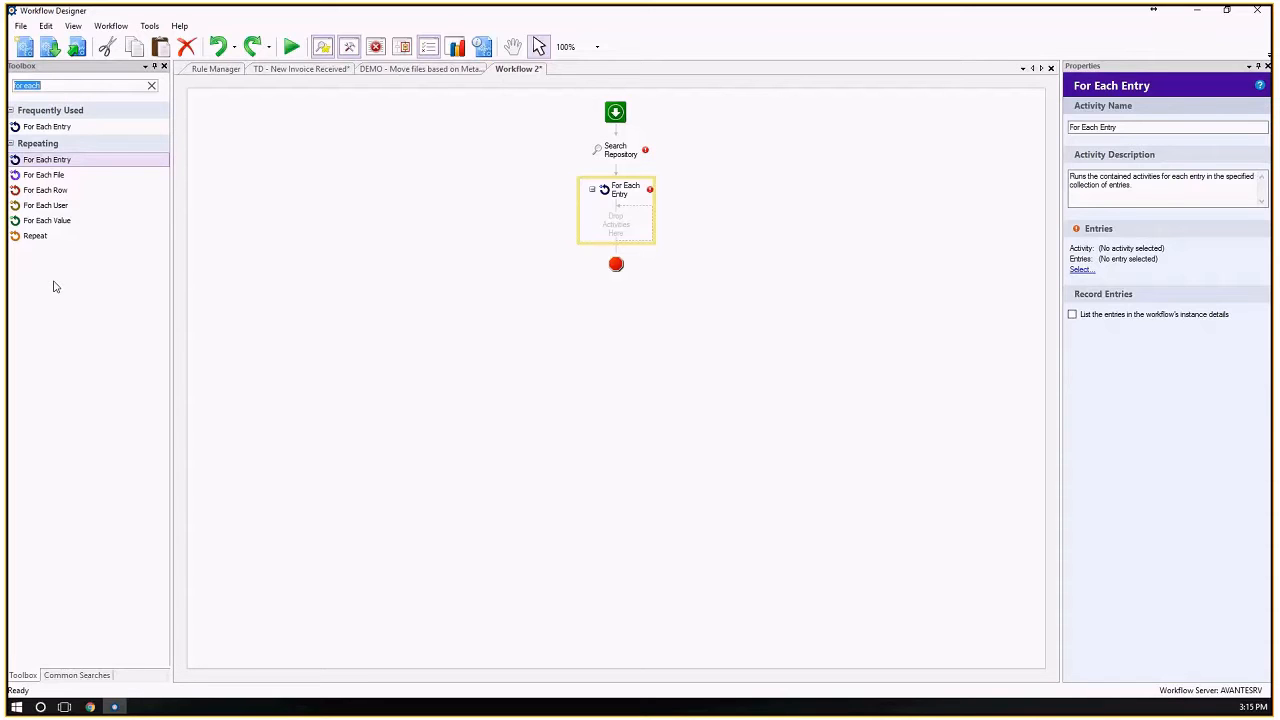
# Search the toolbox for the repeating activities using the terms "loop" and "iterate".
pyautogui.click(52, 87)
pyautogui.moveTo(39, 86); pyautogui.dragTo(11, 90)
pyautogui.write('loop')
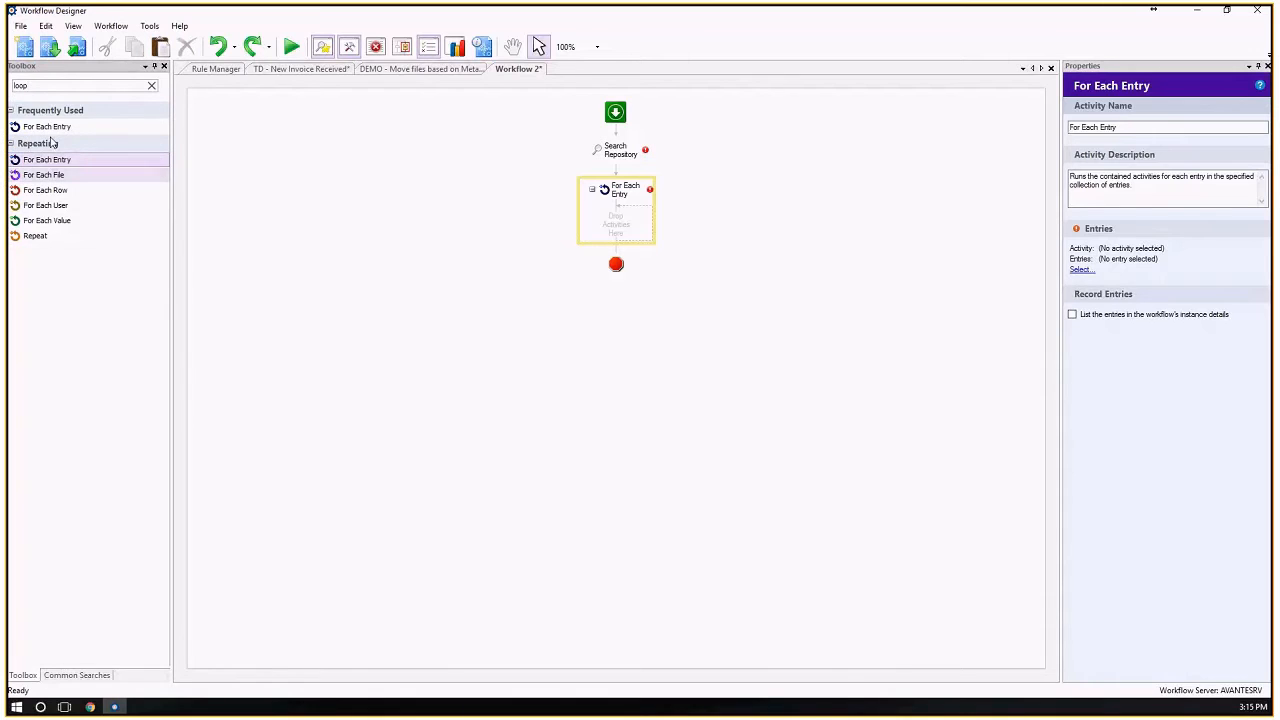
pyautogui.moveTo(31, 86); pyautogui.dragTo(7, 91)
pyautogui.write('iterate')
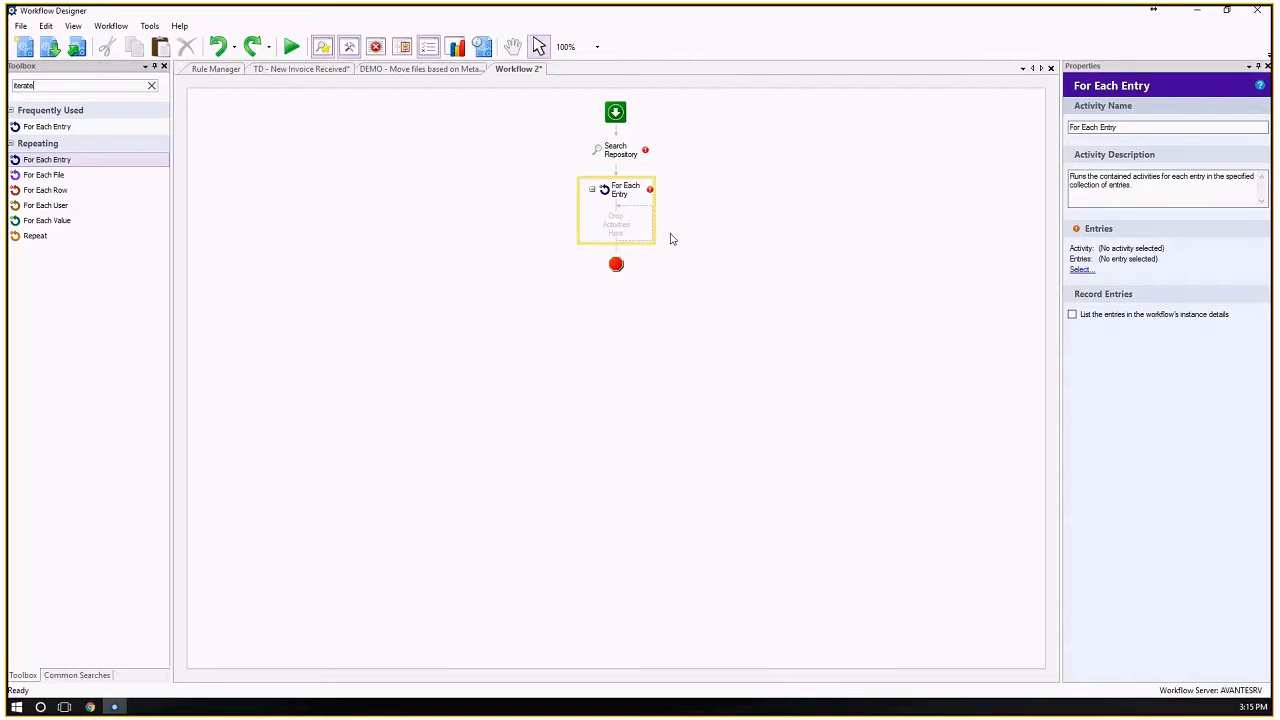
# Review the properties of the Search Repository and For Each Entry activities in Workflow 2.
pyautogui.click(616, 154)
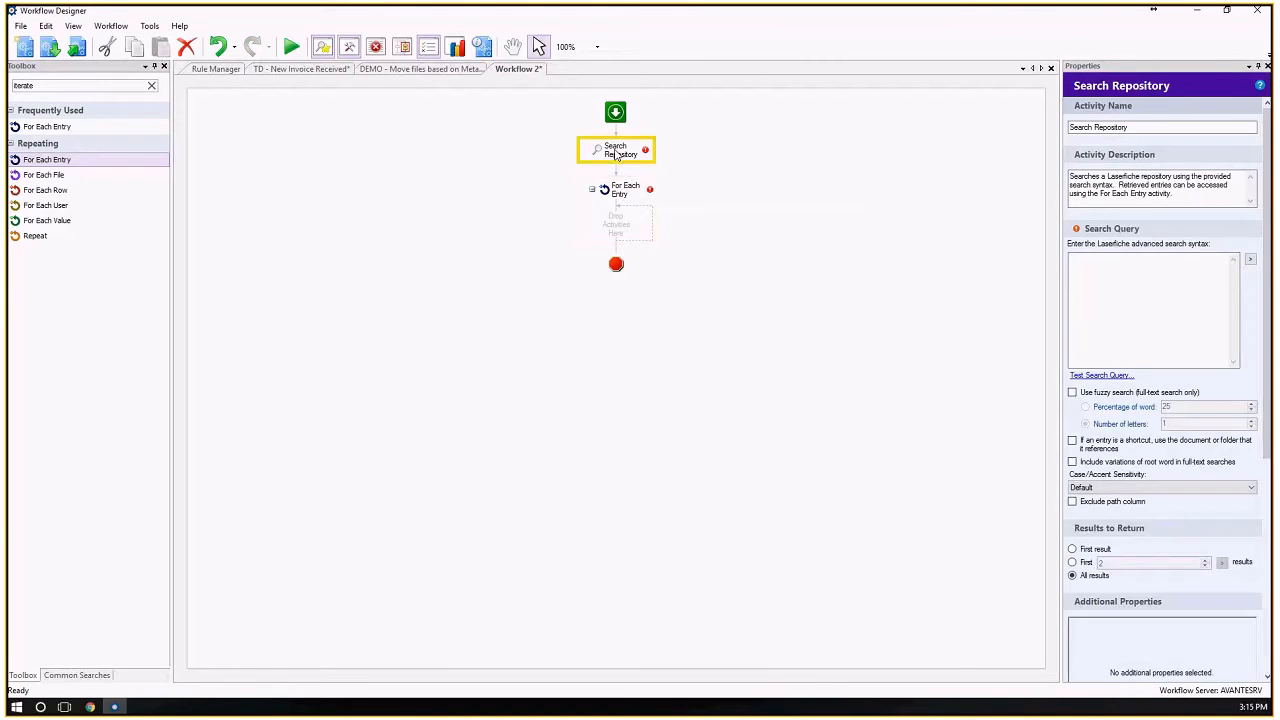
pyautogui.click(622, 207)
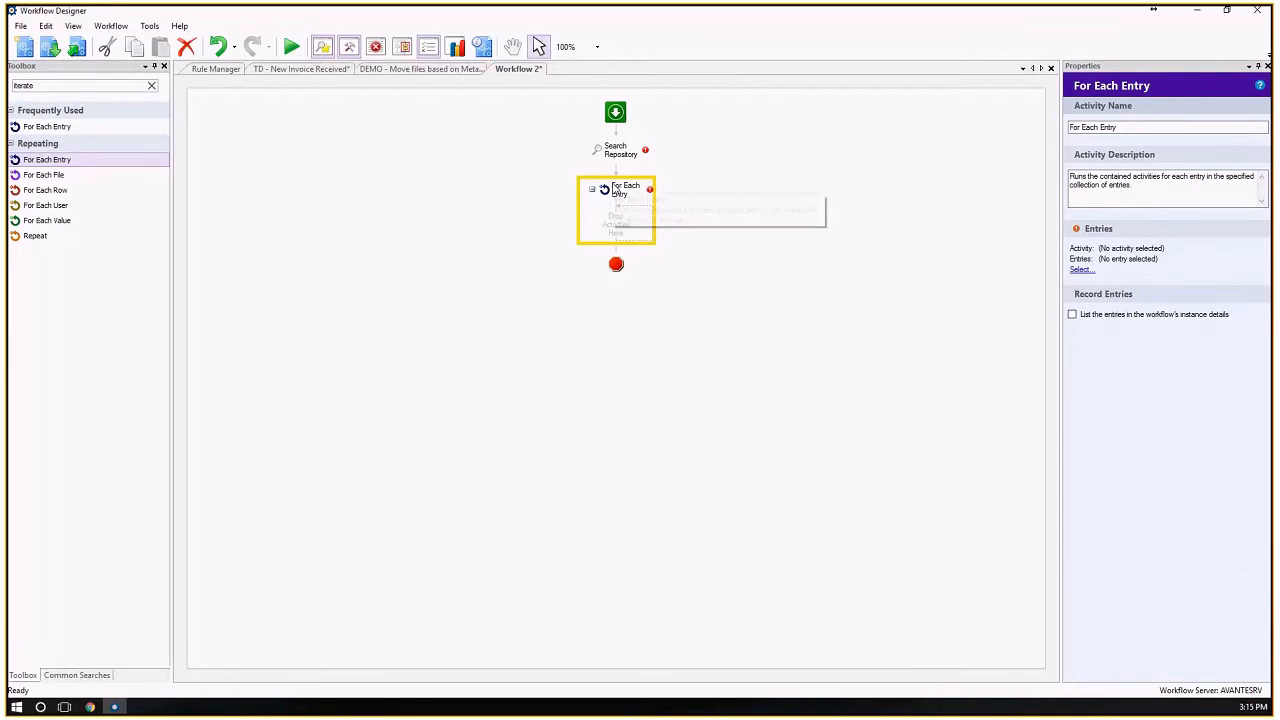
pyautogui.doubleClick(63, 85)
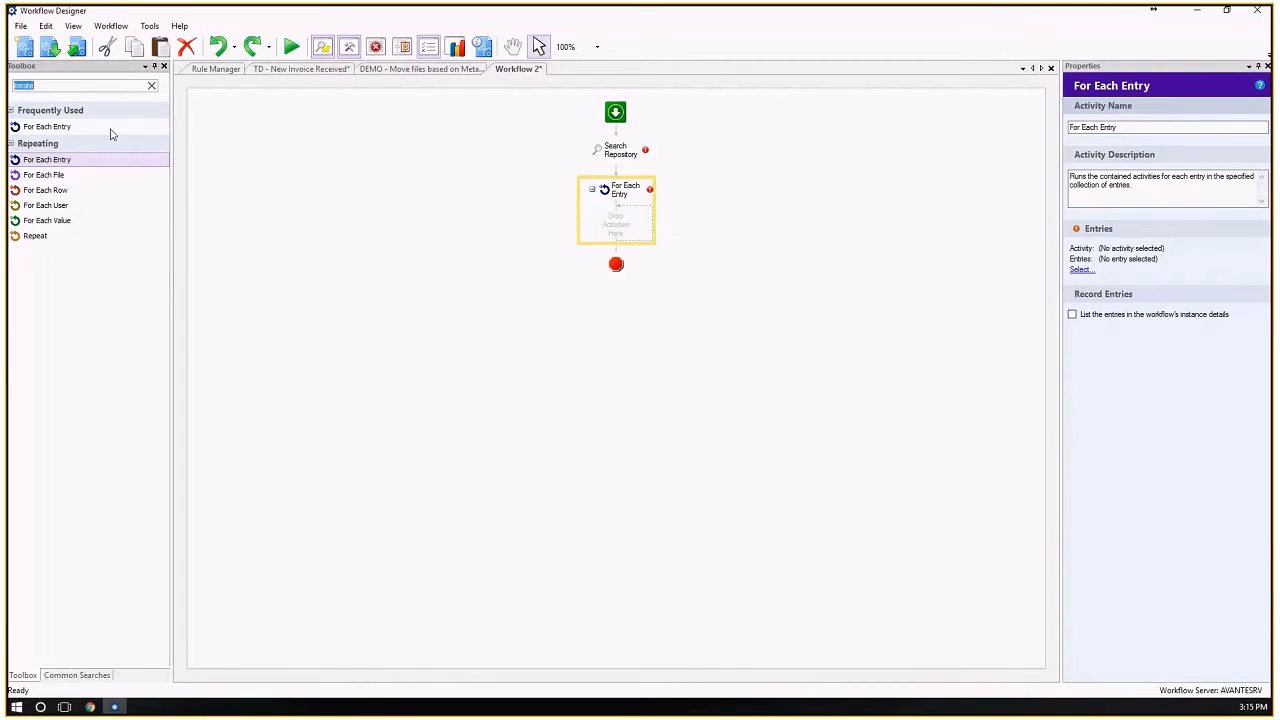
pyautogui.click(624, 174)
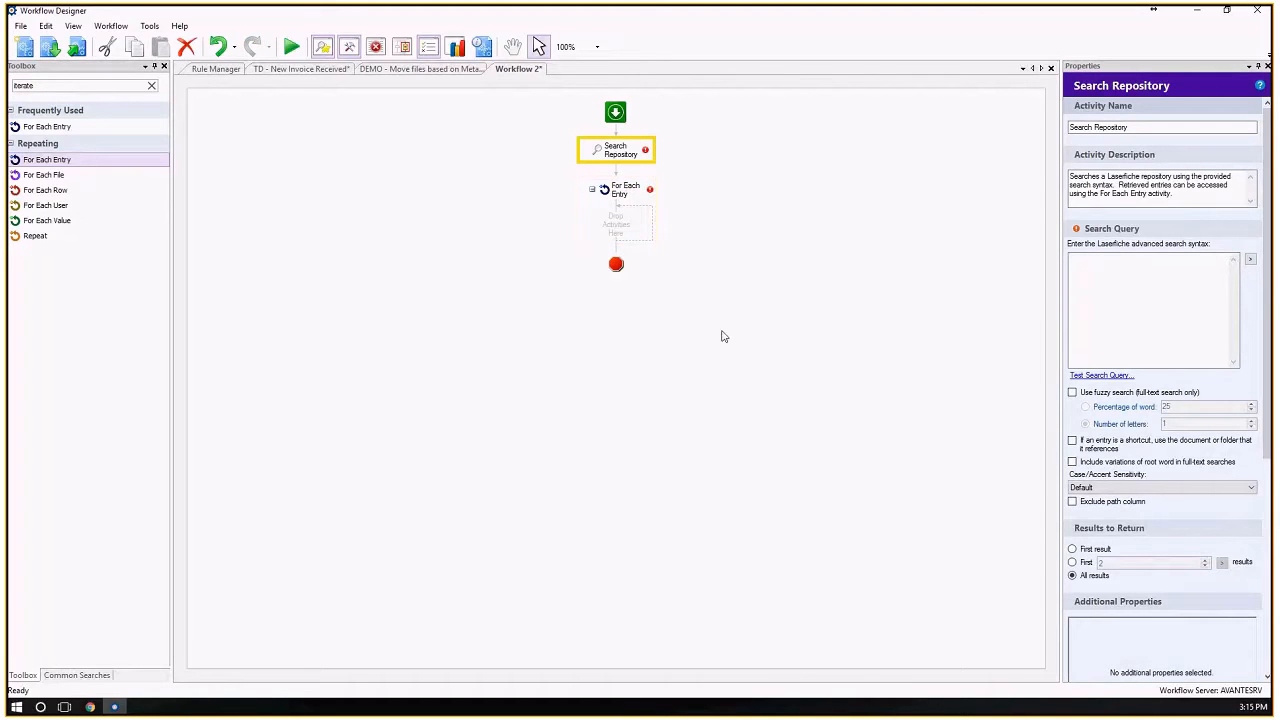
# Switch to the DEMO workflow, clear the toolbox search, and review its Search Repository query and For Each Entry settings.
pyautogui.click(393, 70)
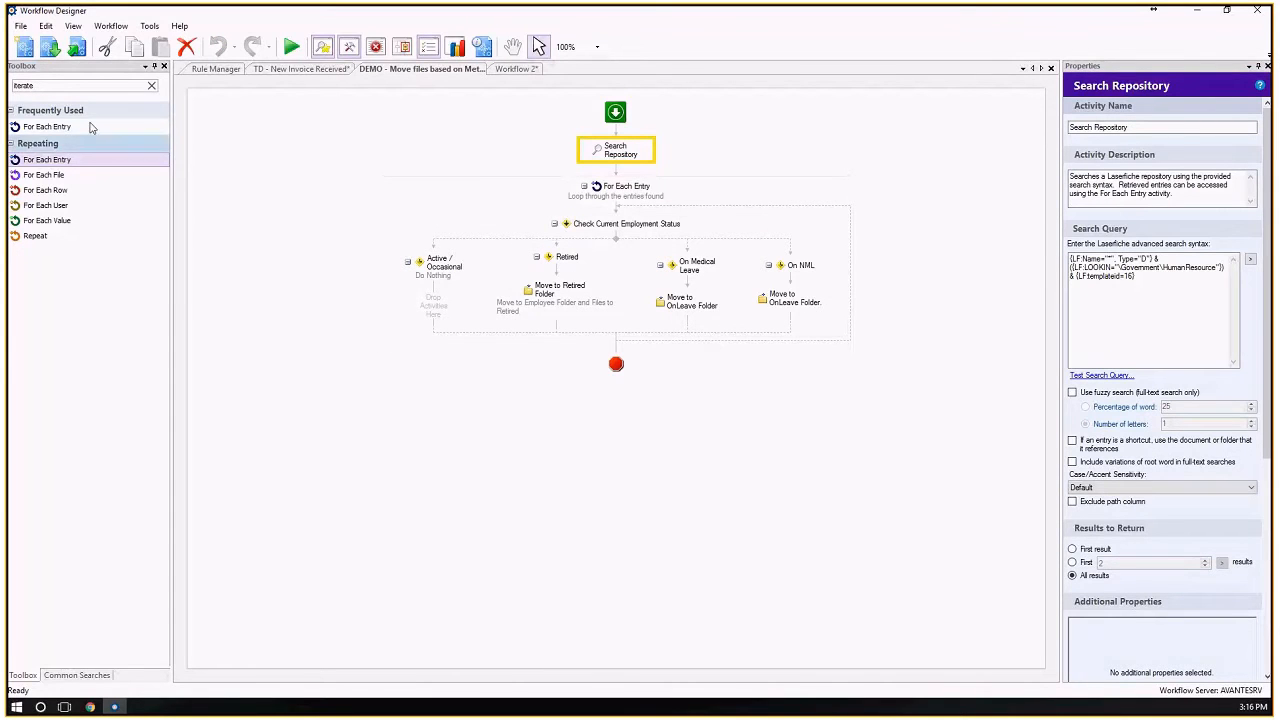
pyautogui.click(152, 87)
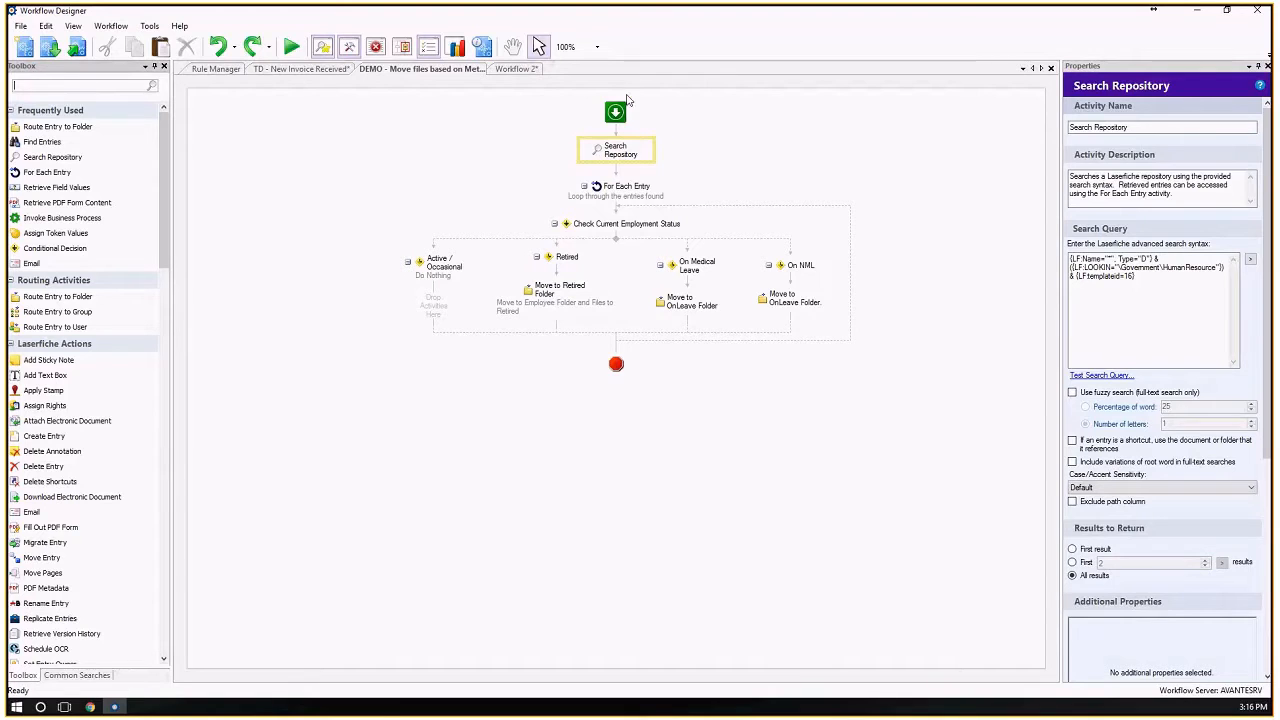
pyautogui.click(621, 155)
pyautogui.moveTo(1141, 279); pyautogui.dragTo(1038, 246)
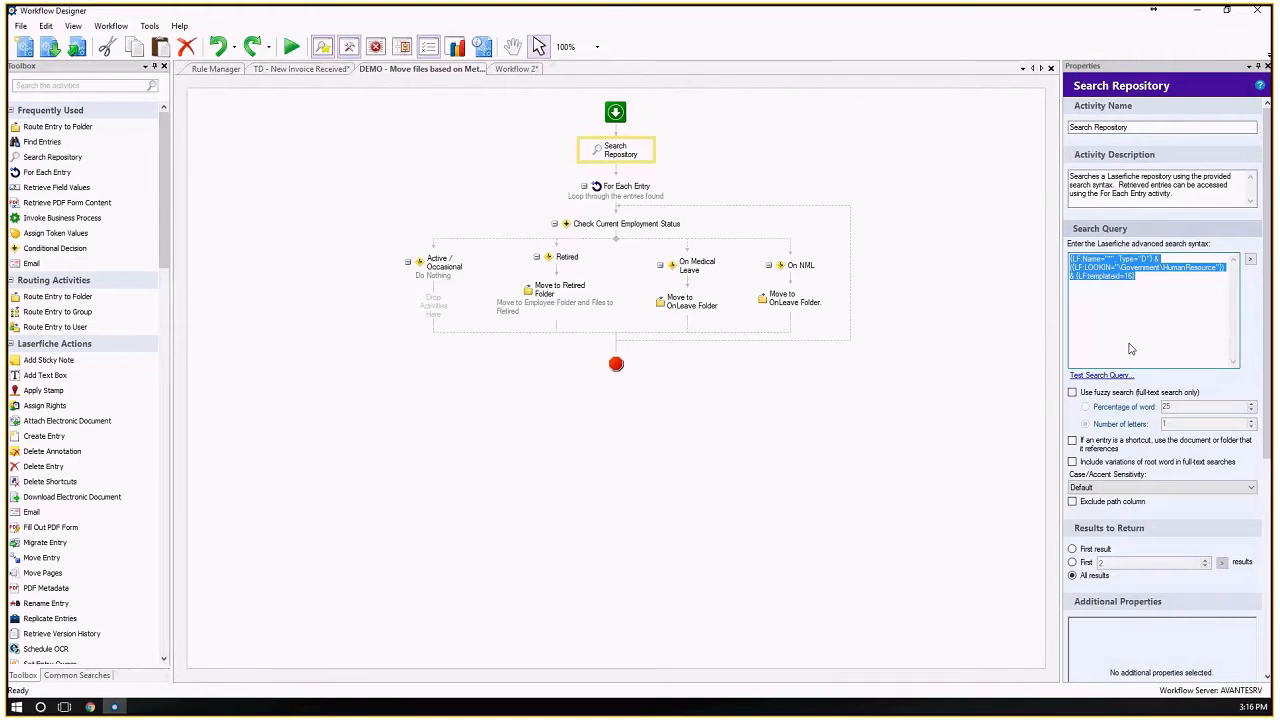
pyautogui.click(626, 192)
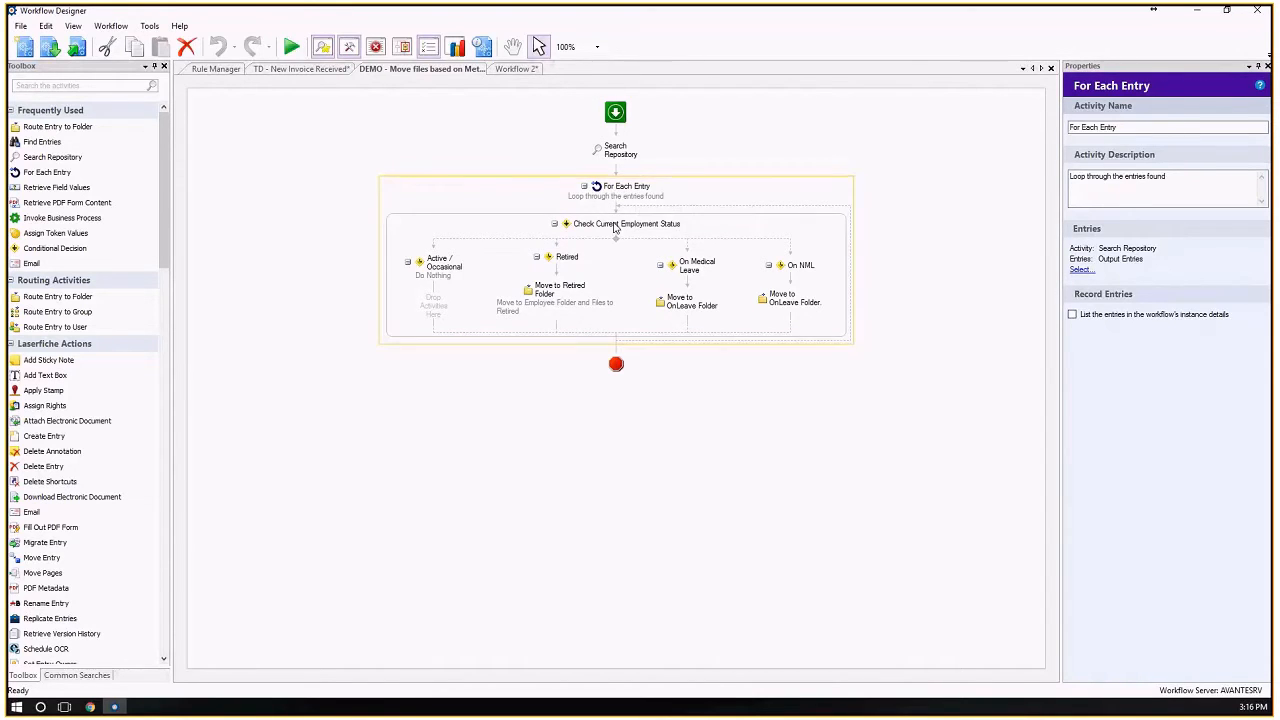
# Examine the Check Current Employment Status decision, the Flow Control activities in the toolbox, and the Retired branch's full conditions.
pyautogui.click(615, 227)
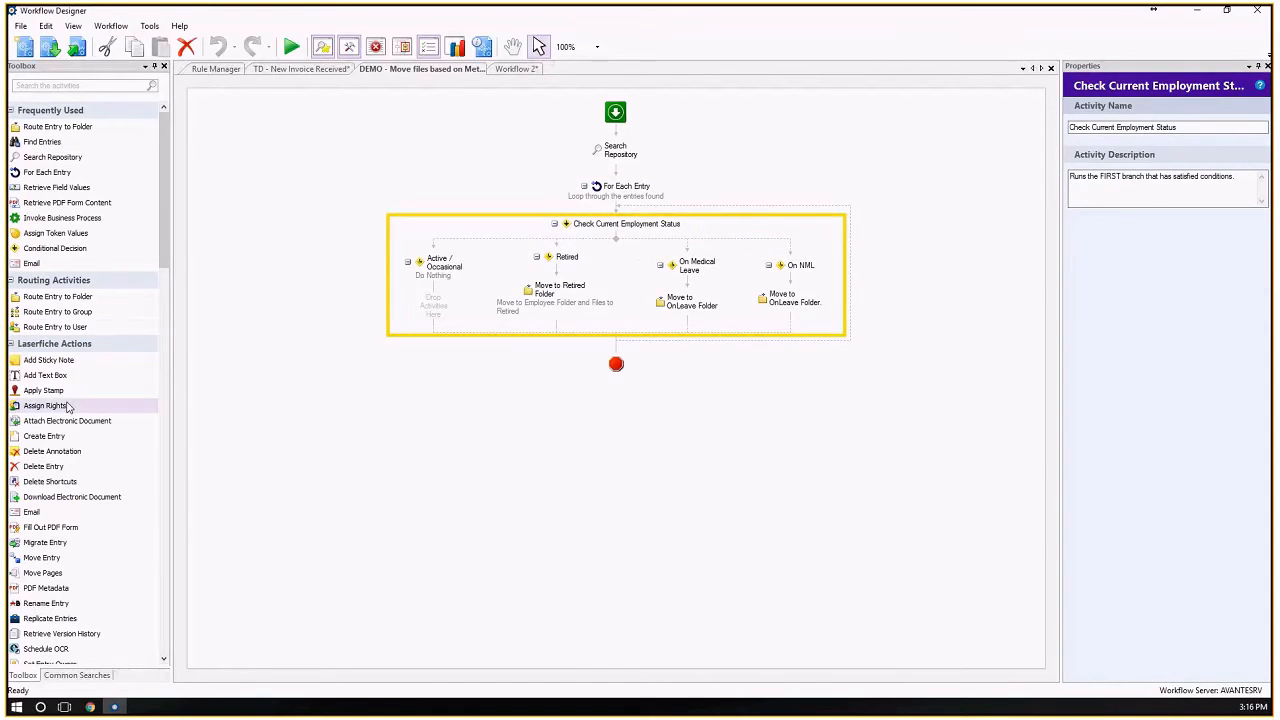
pyautogui.scroll(-7, 63, 375)
pyautogui.scroll(-5, 63, 375)
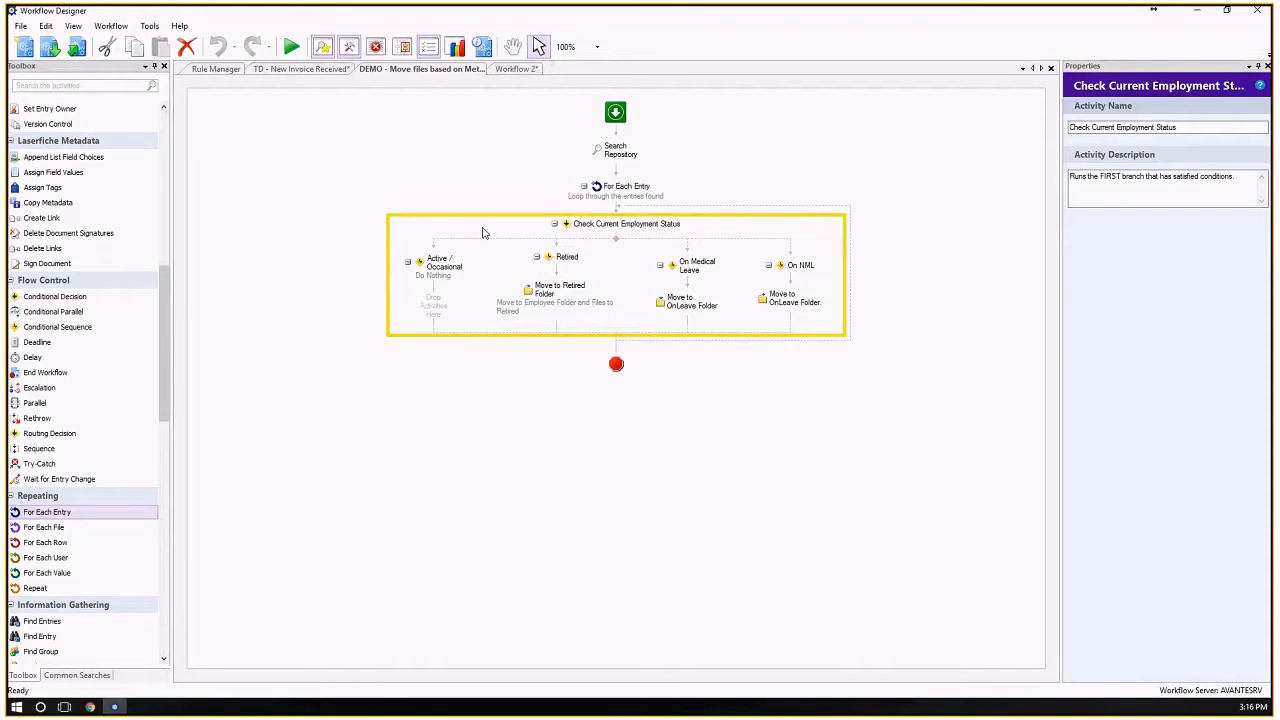
pyautogui.click(567, 262)
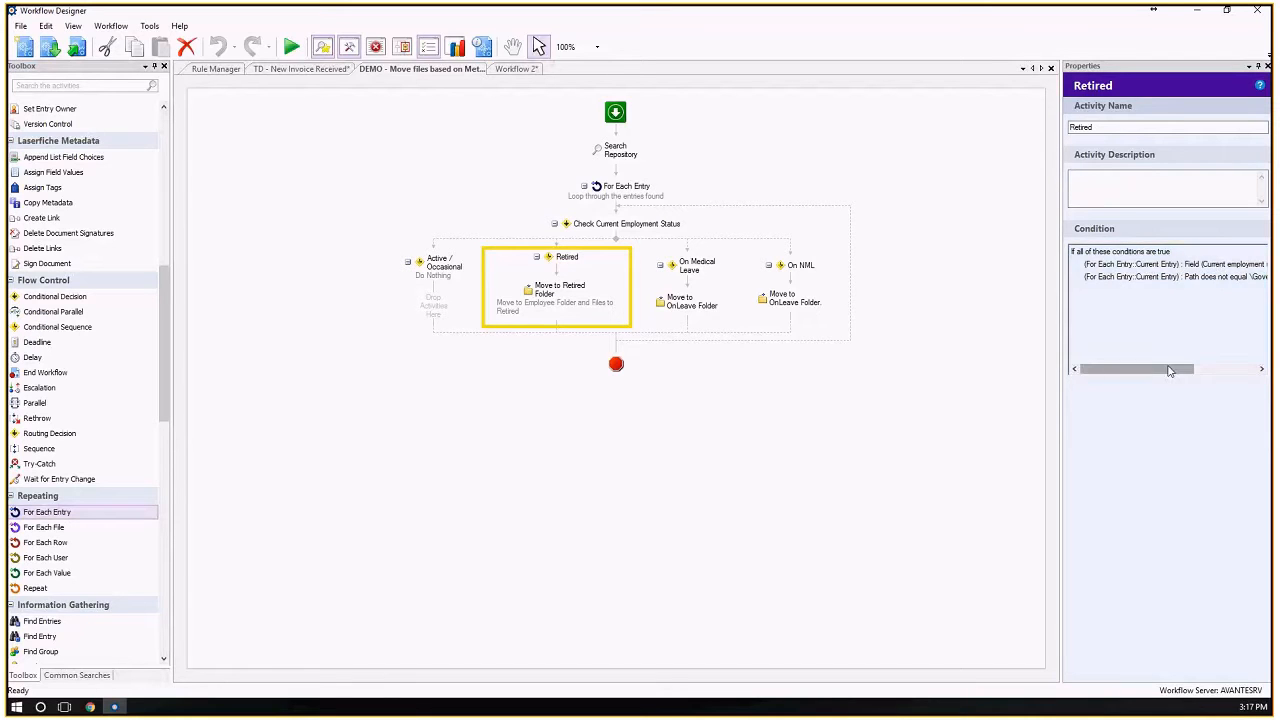
pyautogui.moveTo(1170, 370); pyautogui.dragTo(1200, 371)
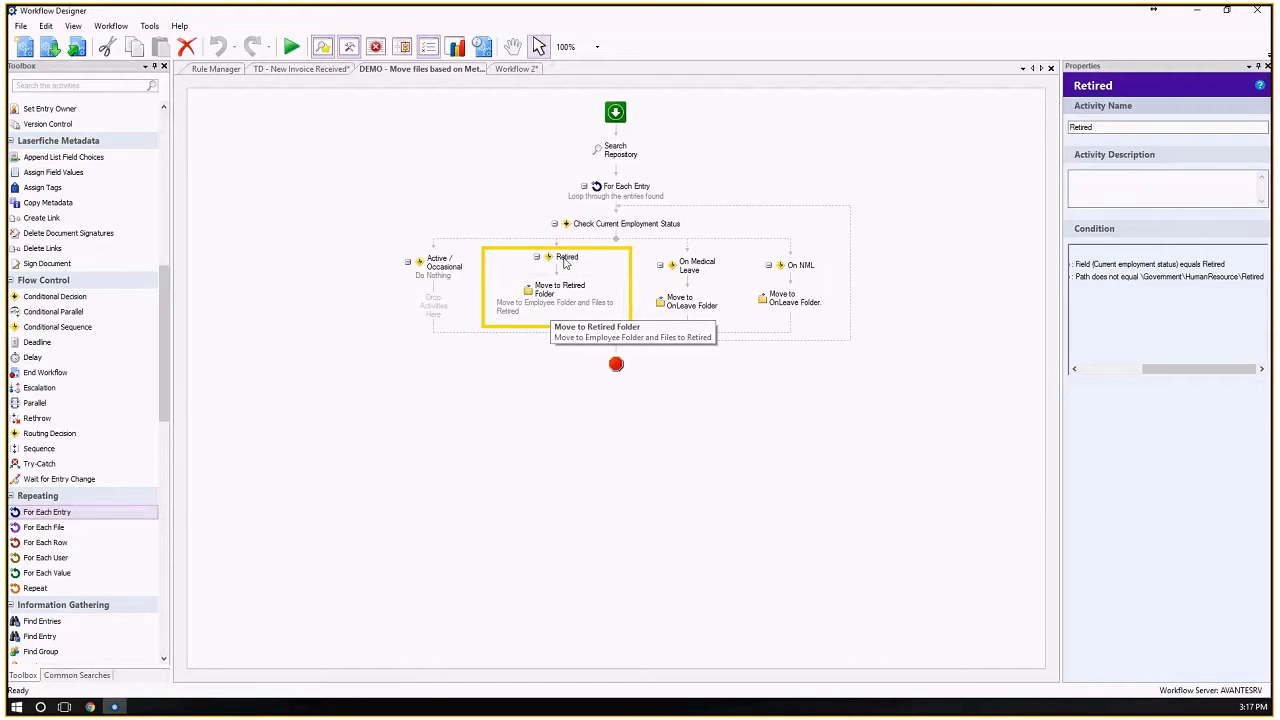
# Trace the DEMO workflow from the Search Repository query through the loop and employment status decision to the Retired branch and its move activity.
pyautogui.click(619, 153)
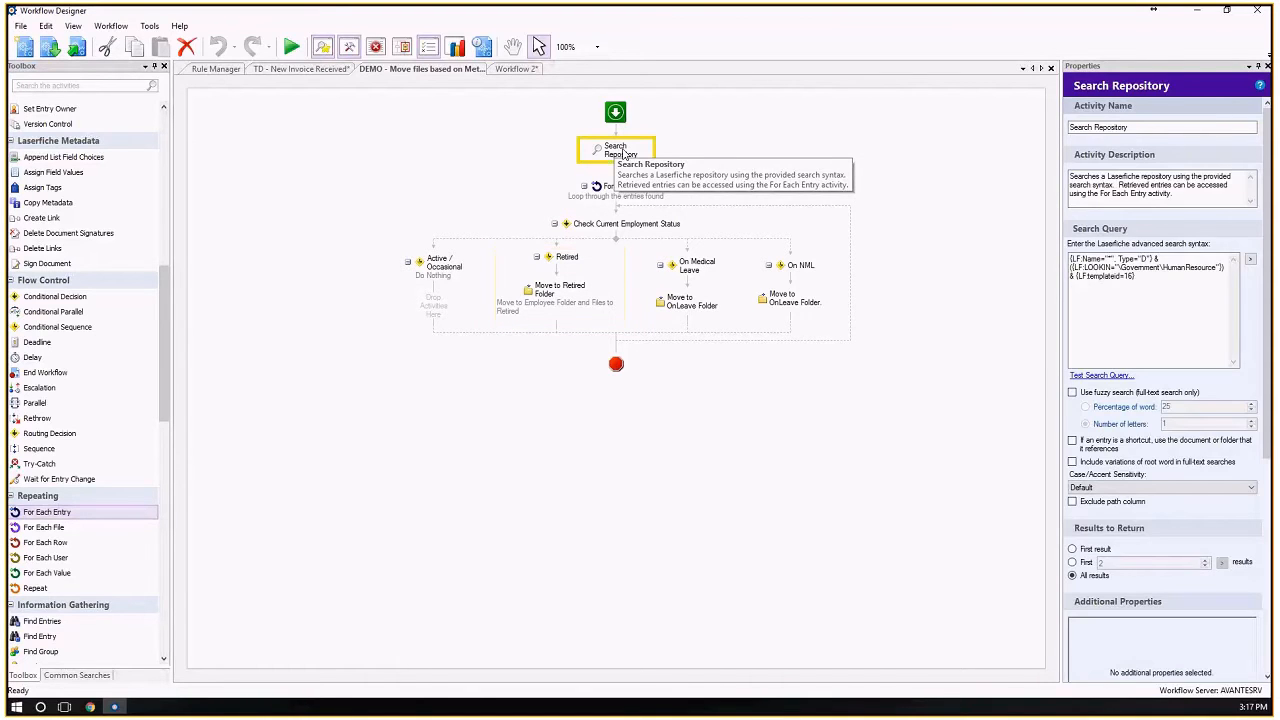
pyautogui.click(1116, 302)
pyautogui.hotkey('ctrl', 'a')
pyautogui.click(547, 310)
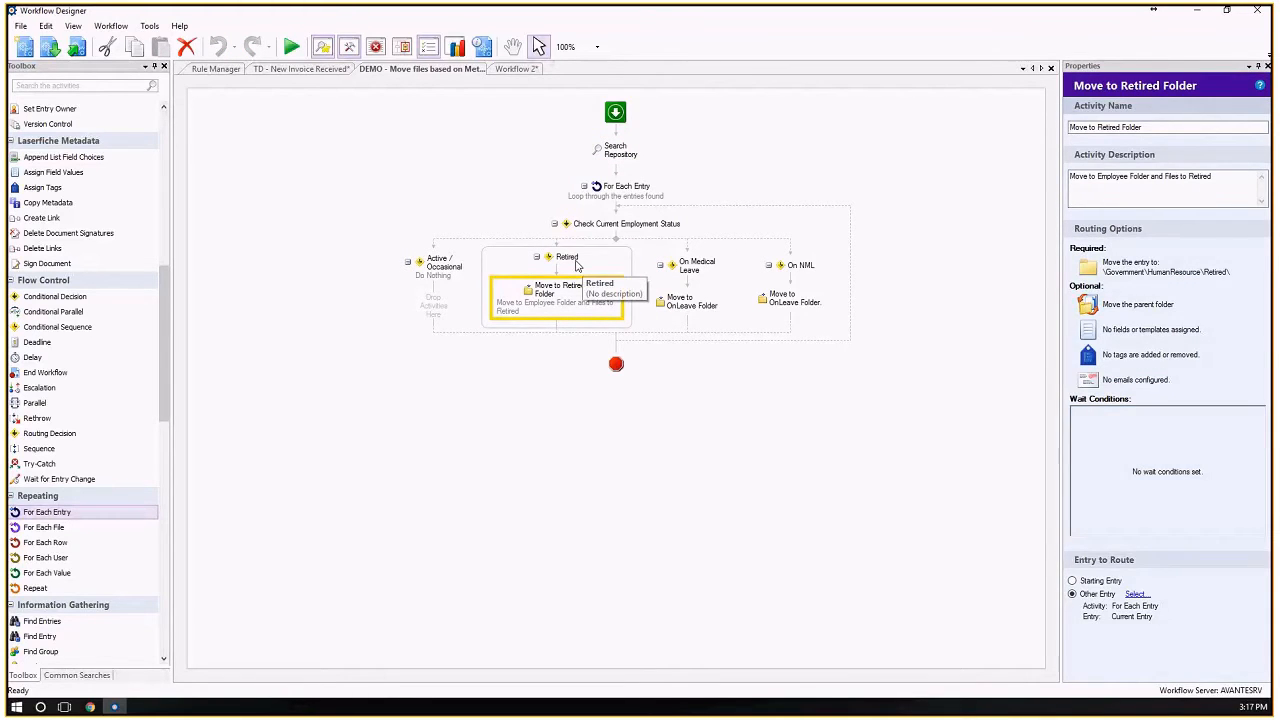
pyautogui.click(576, 262)
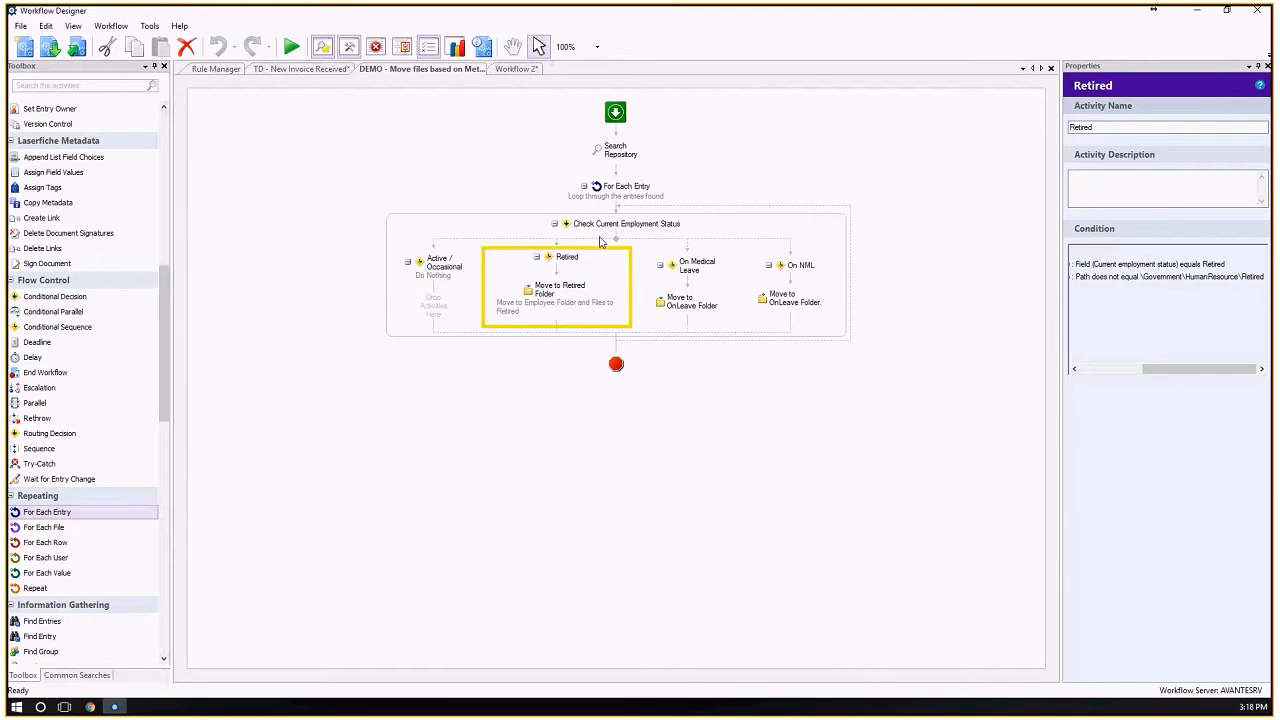
pyautogui.click(618, 152)
pyautogui.click(614, 192)
pyautogui.click(610, 224)
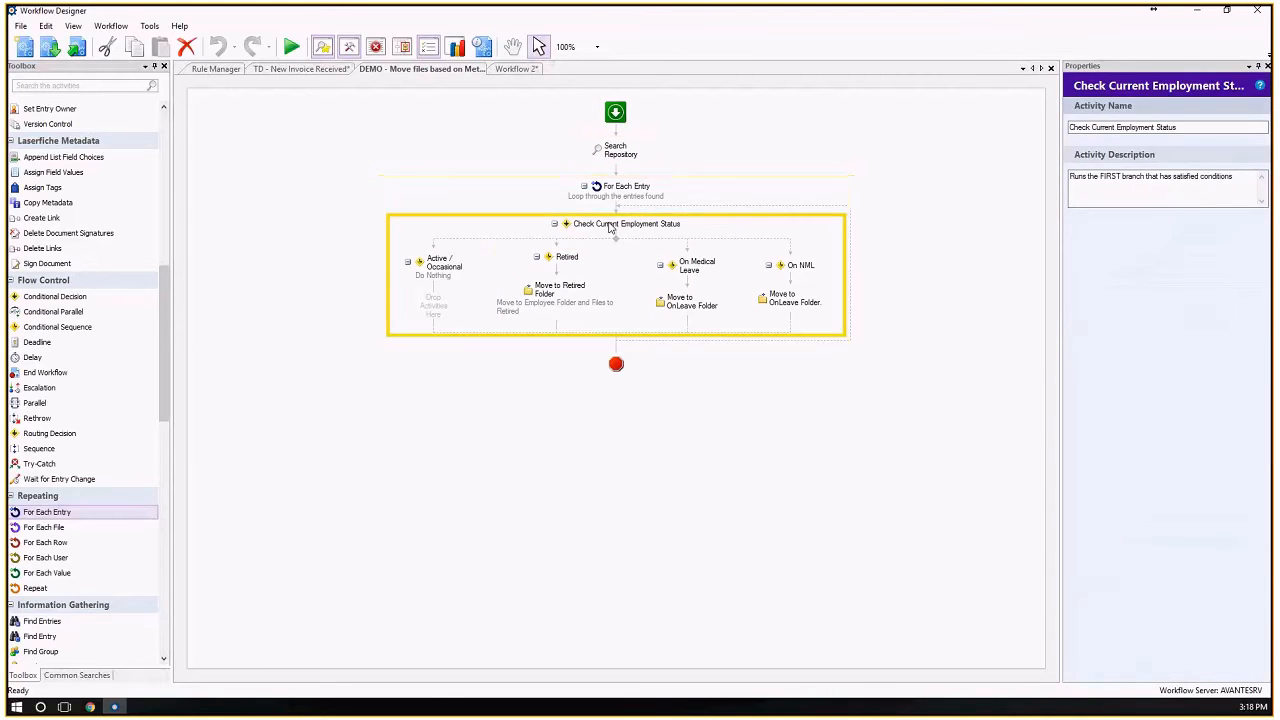
pyautogui.click(595, 285)
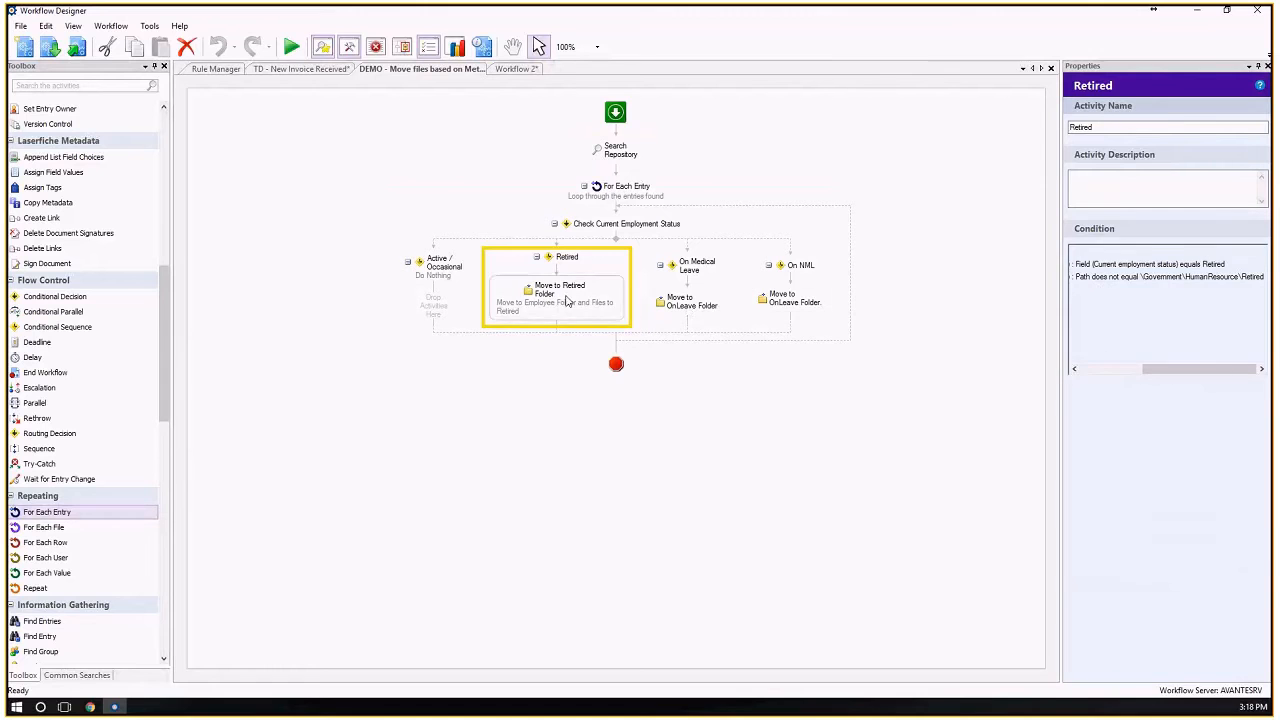
pyautogui.click(560, 298)
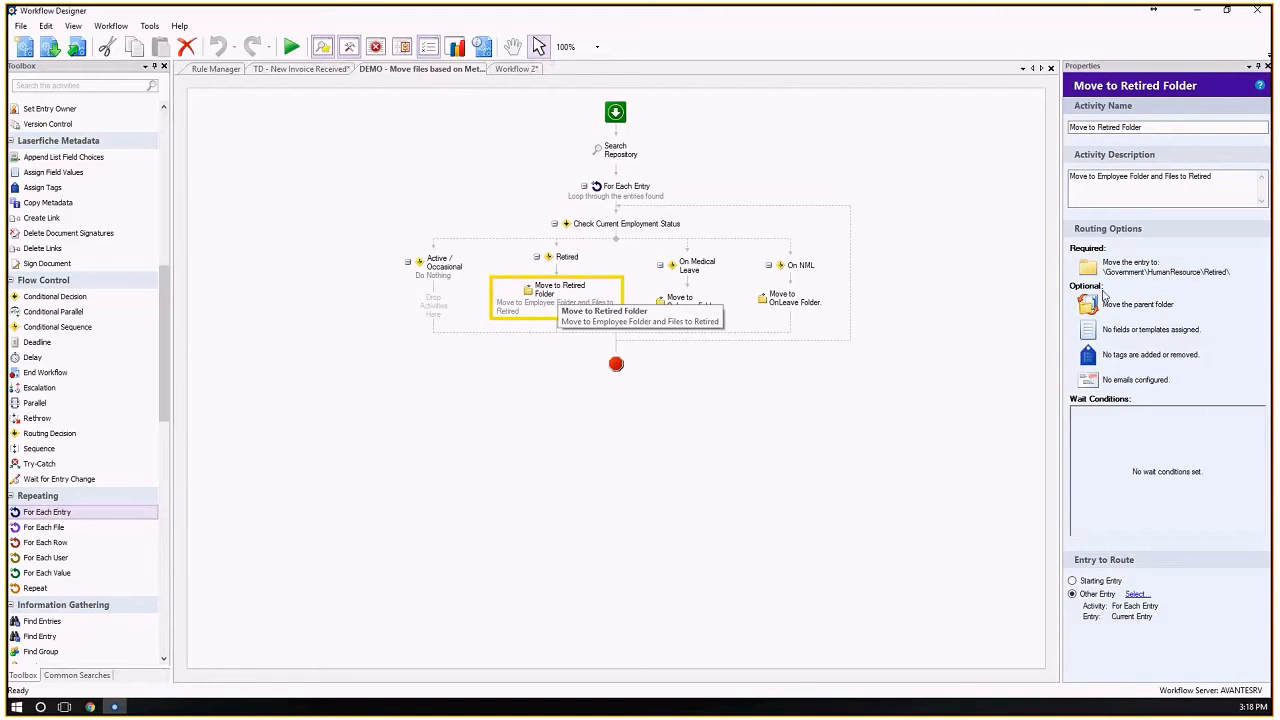
# Review the destination, action, fields, tags, email and wait condition settings of Move to Retired Folder, and close its routing options without changes.
pyautogui.click(1137, 274)
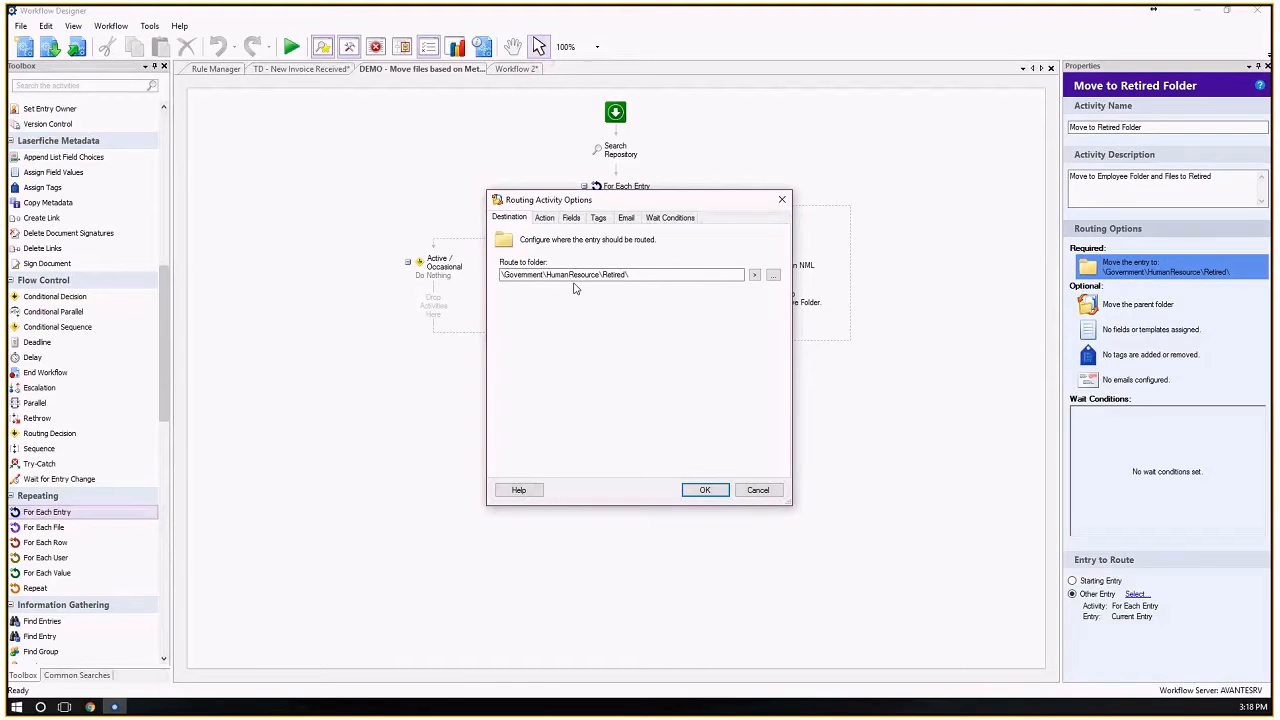
pyautogui.click(545, 219)
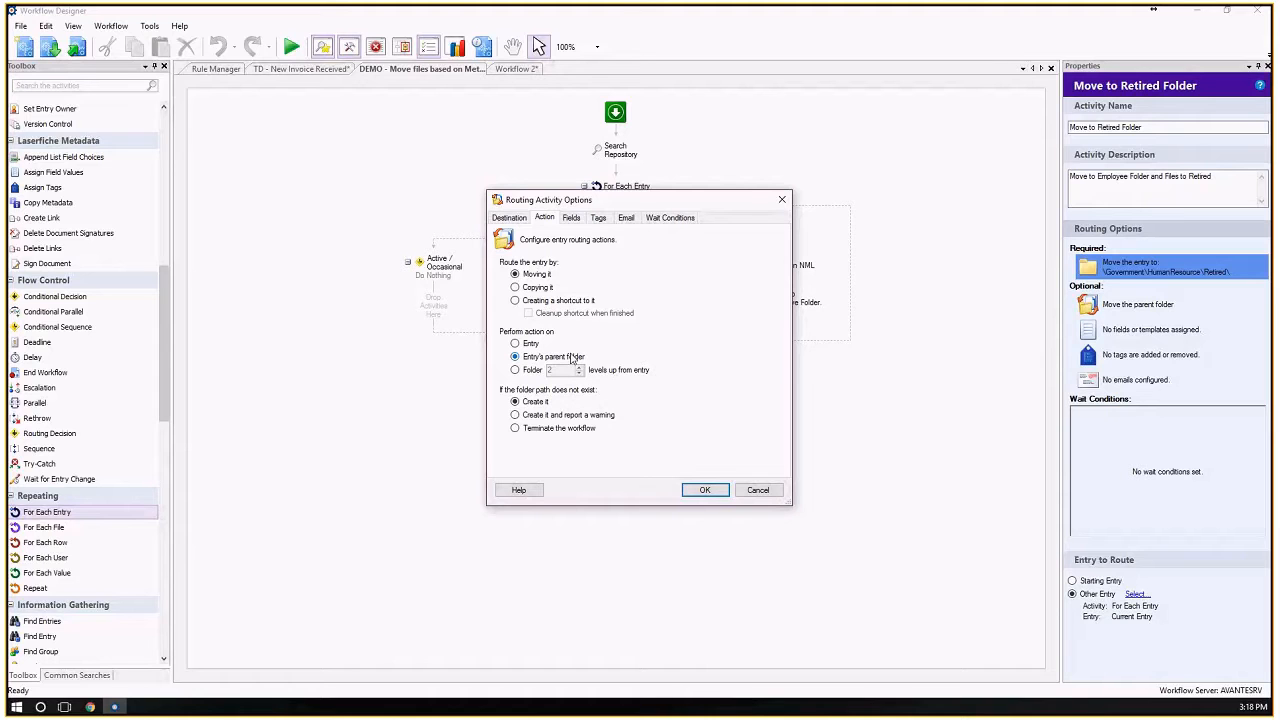
pyautogui.click(574, 220)
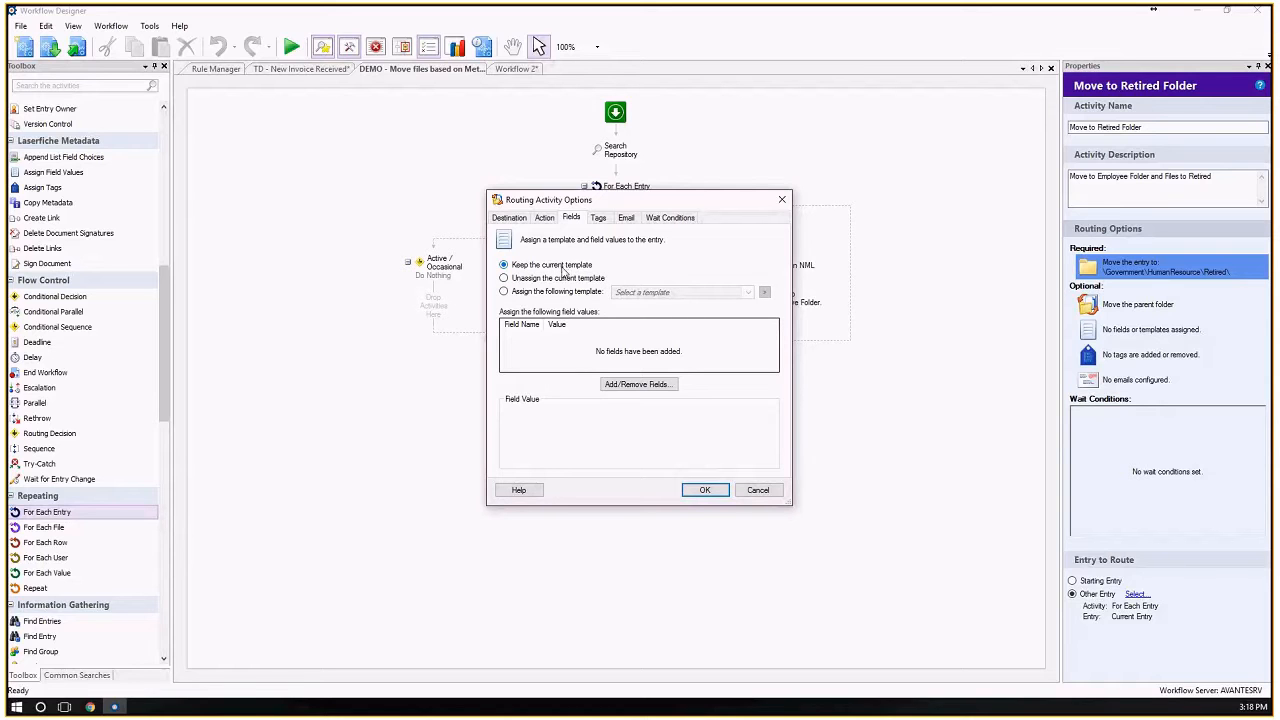
pyautogui.click(606, 219)
pyautogui.click(626, 218)
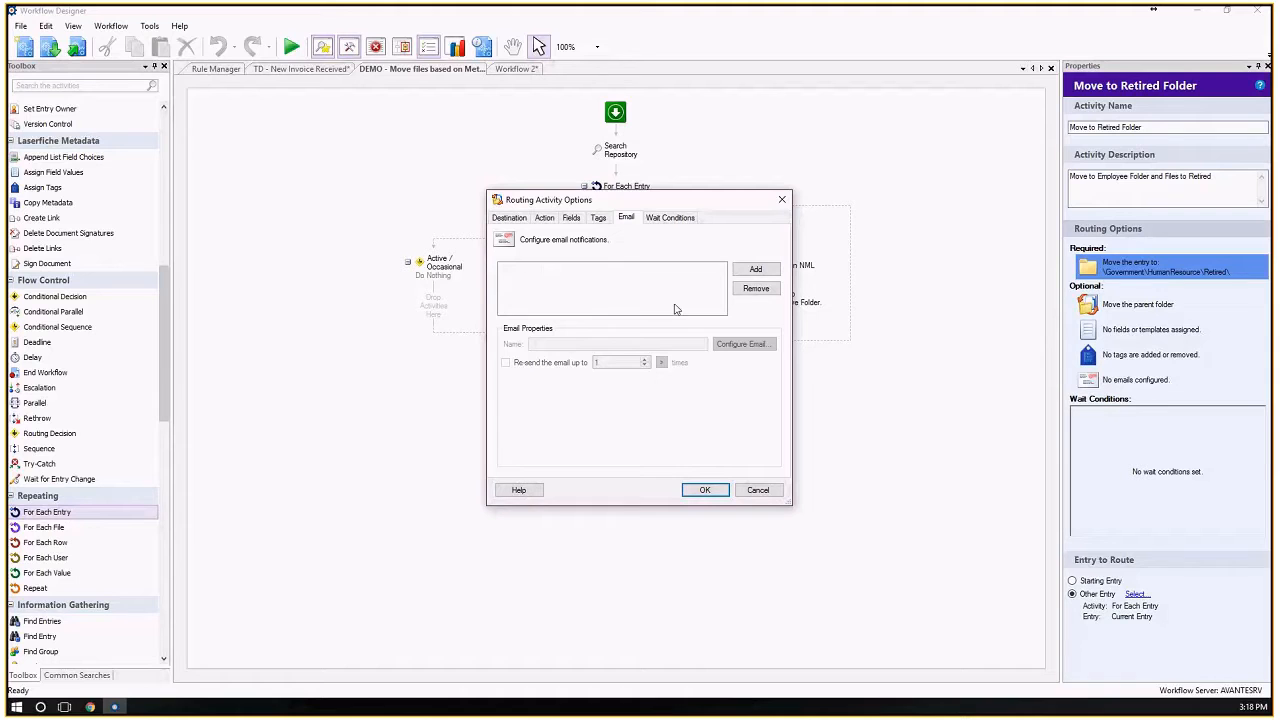
pyautogui.click(677, 219)
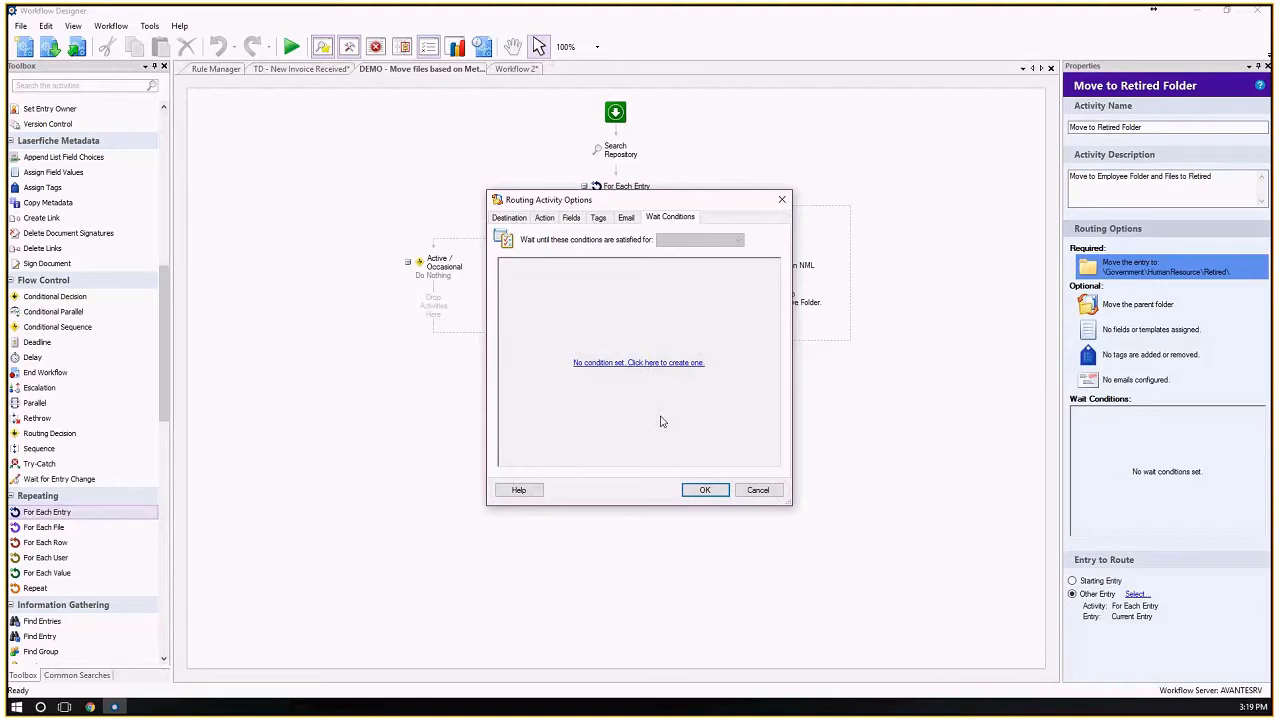
pyautogui.click(760, 492)
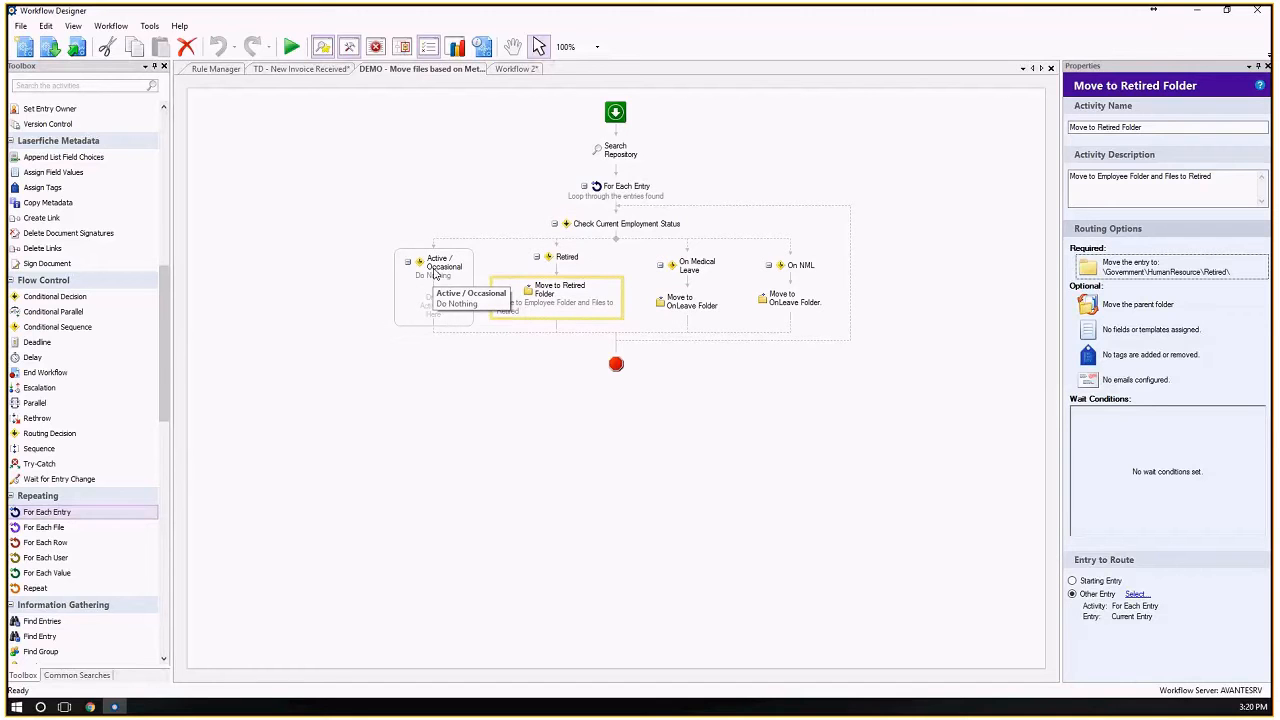
# Copy the Move to Retired Folder activity from the Retired branch into the Active / Occasional branch.
pyautogui.click(564, 269)
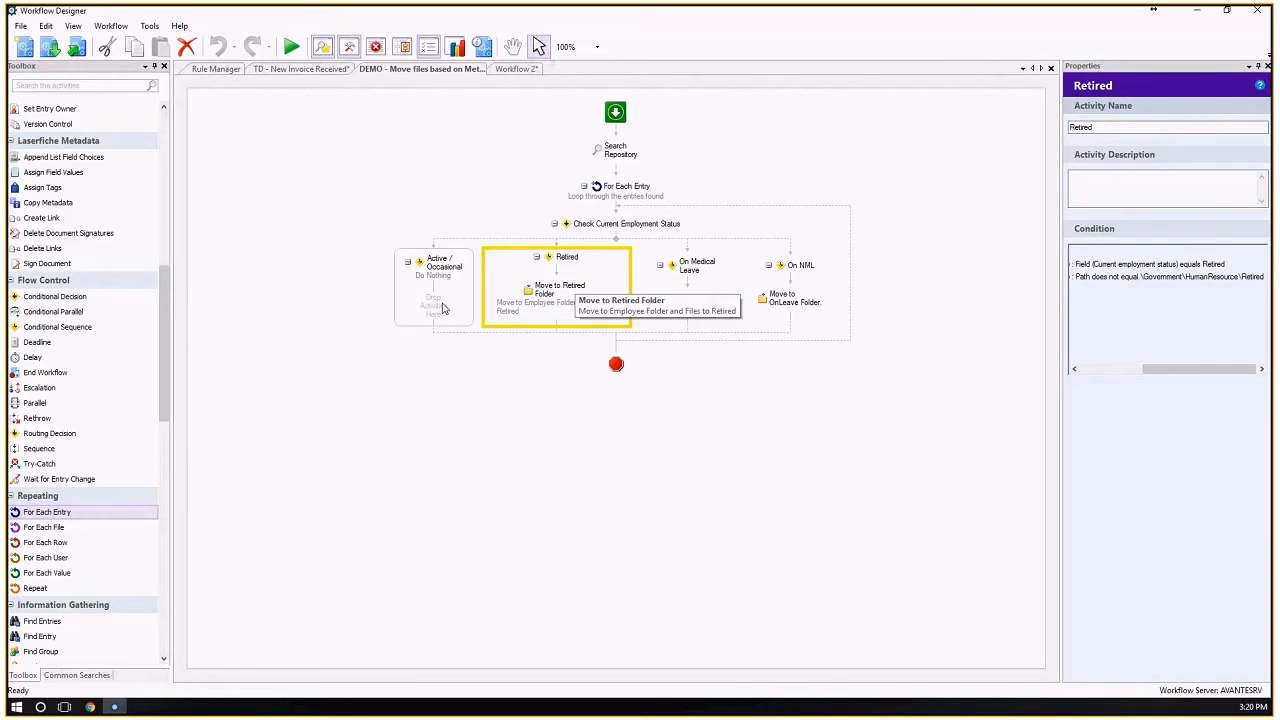
pyautogui.click(547, 298)
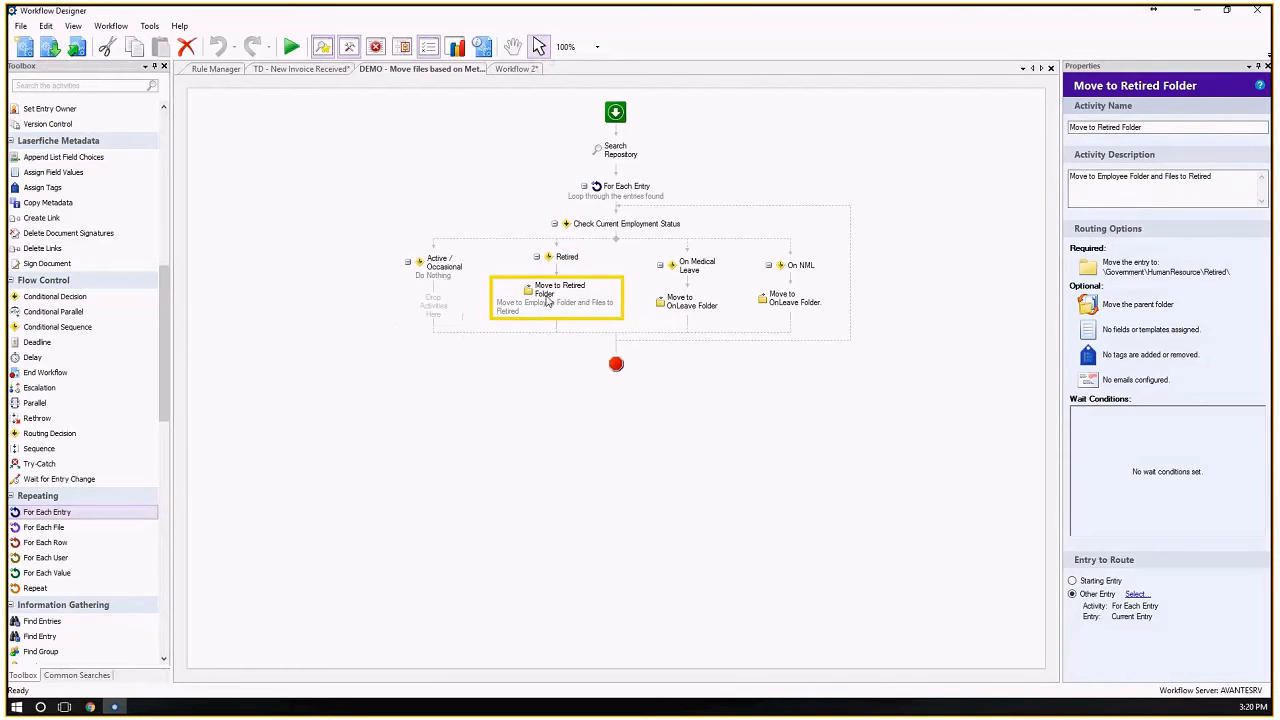
pyautogui.rightClick(554, 298)
pyautogui.click(511, 358)
pyautogui.rightClick(441, 306)
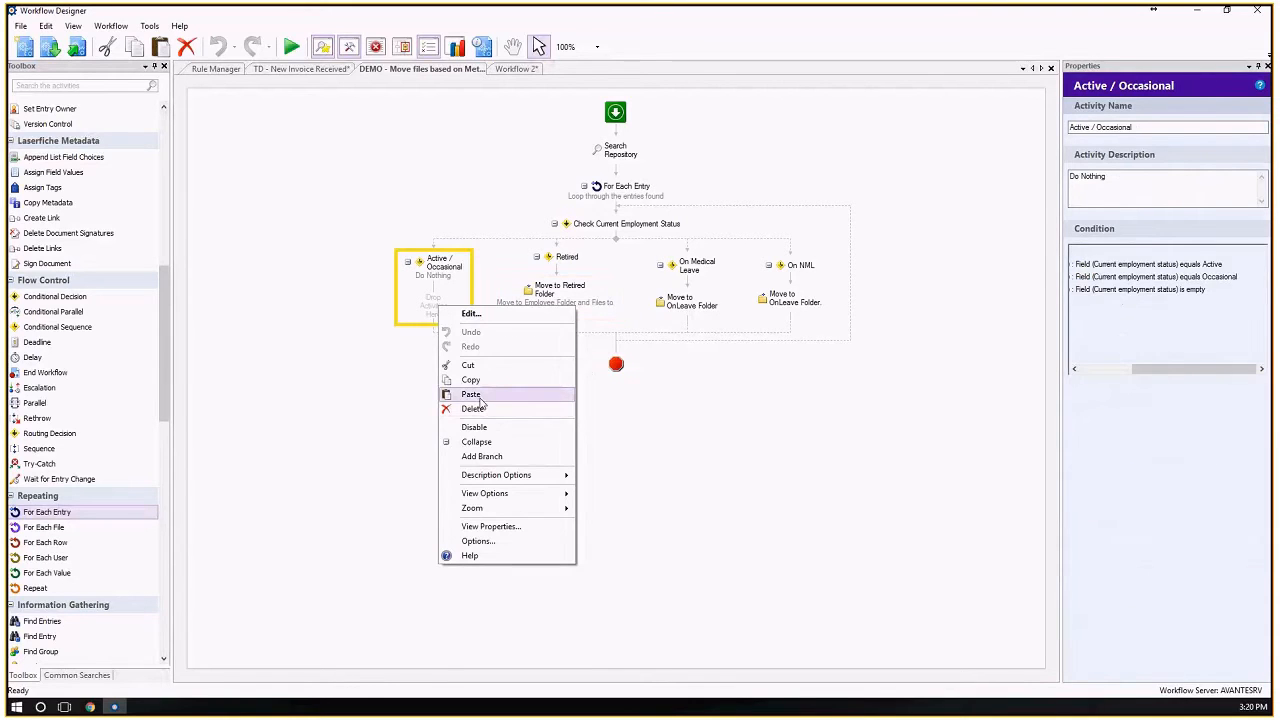
pyautogui.click(470, 395)
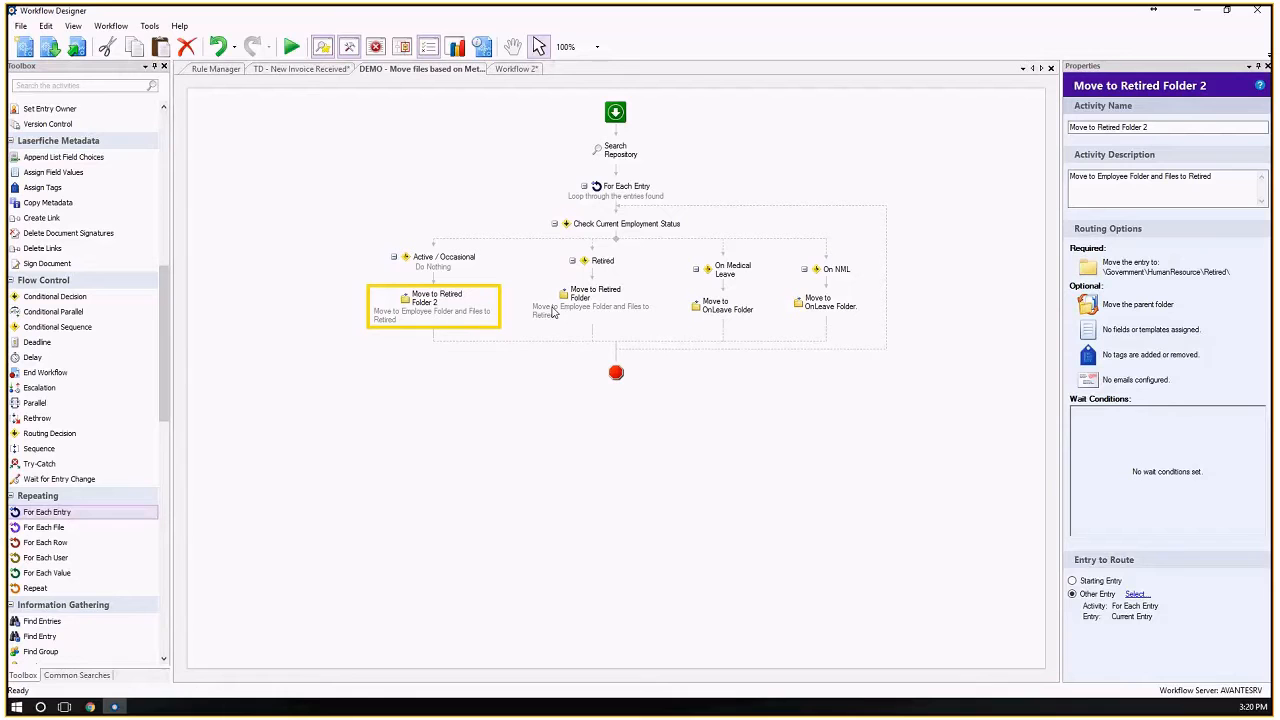
# Compare the Active / Occasional and Retired branches' conditions and move settings, and delete Move to Retired Folder 2 from the Active / Occasional branch.
pyautogui.click(446, 259)
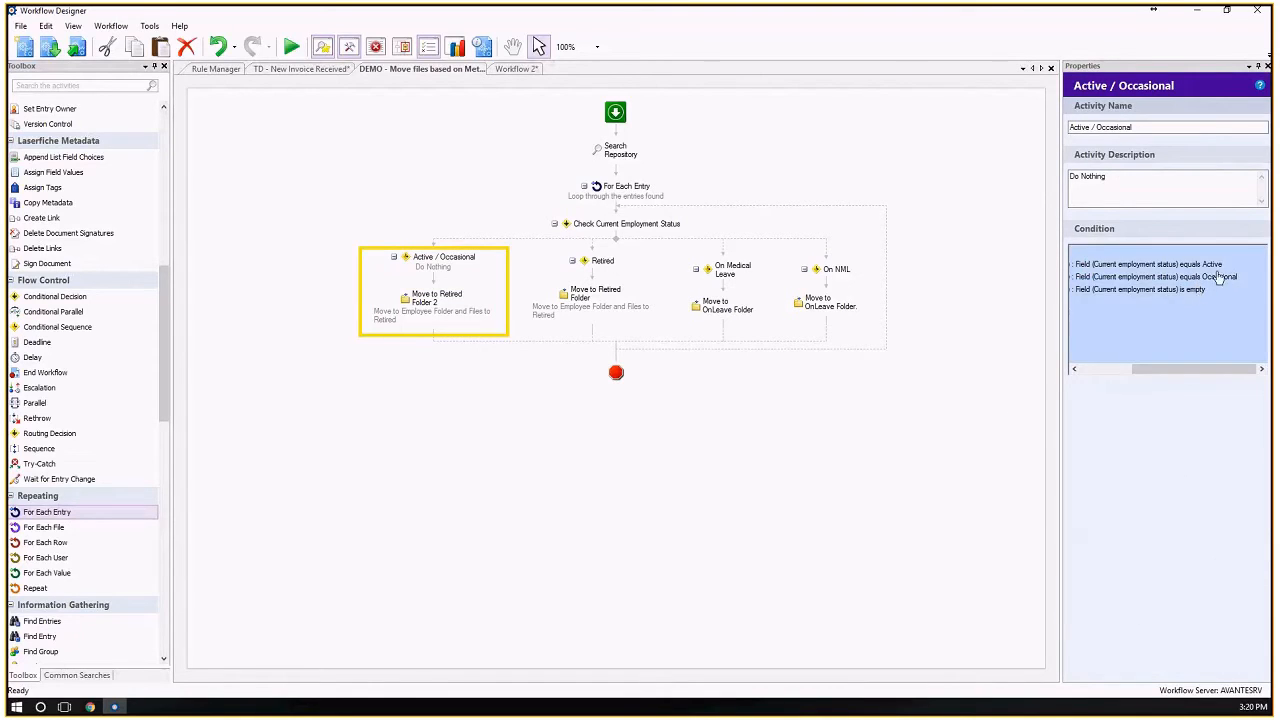
pyautogui.click(604, 296)
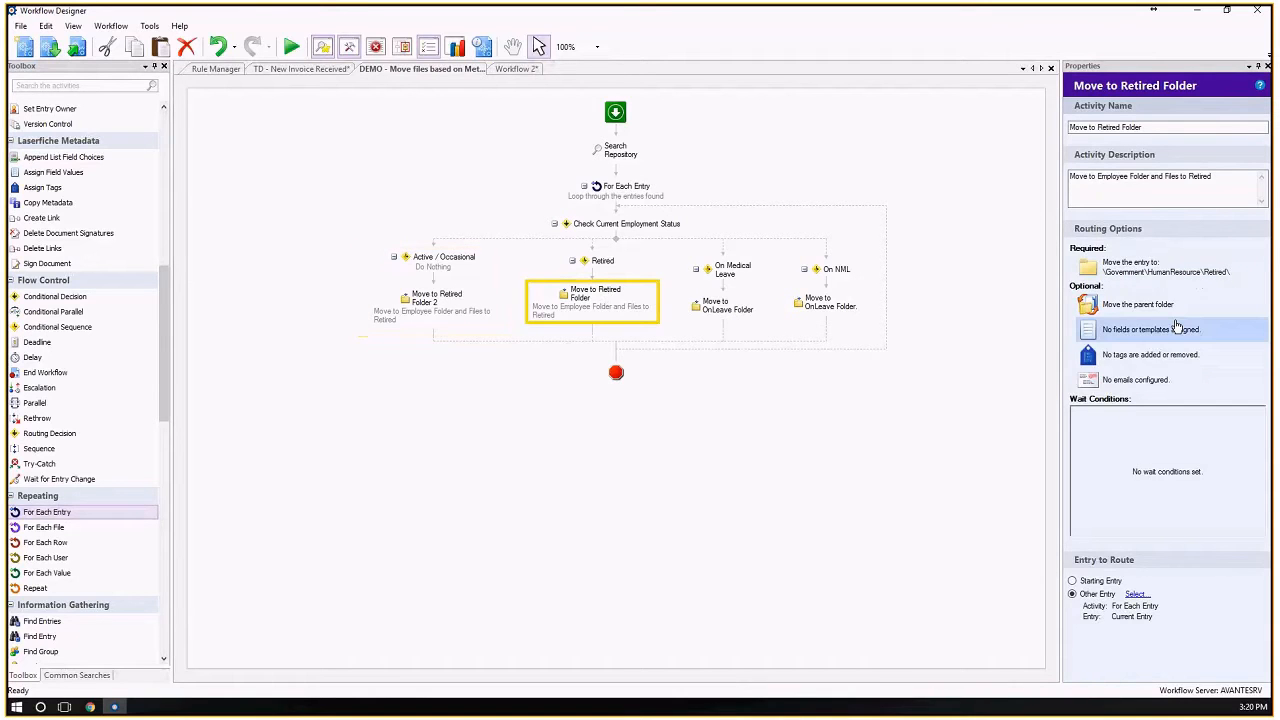
pyautogui.click(651, 262)
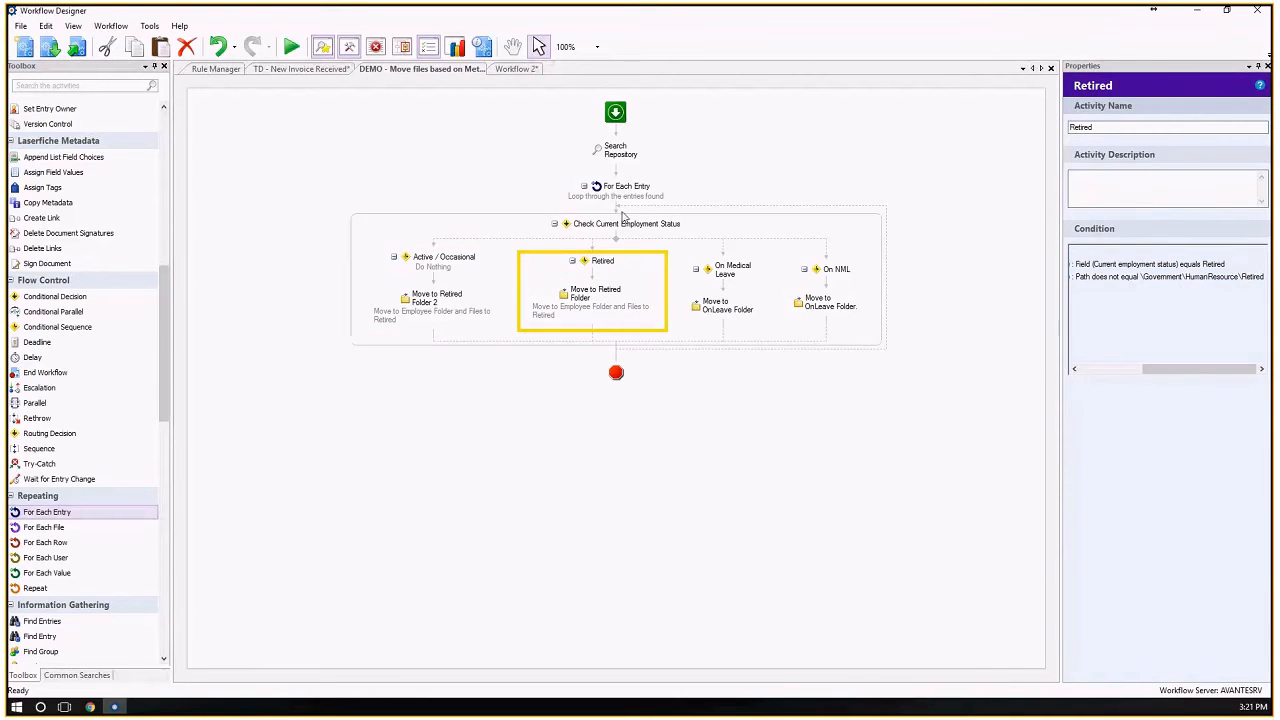
pyautogui.click(605, 291)
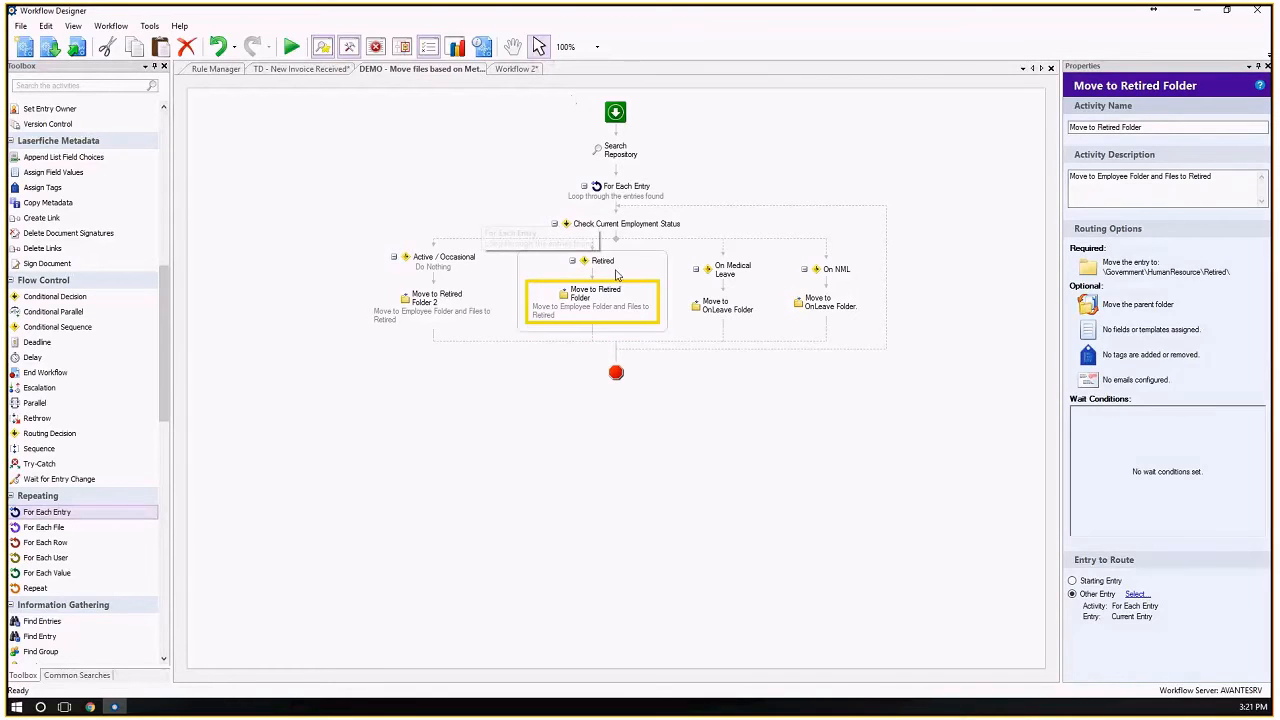
pyautogui.click(435, 262)
pyautogui.click(437, 300)
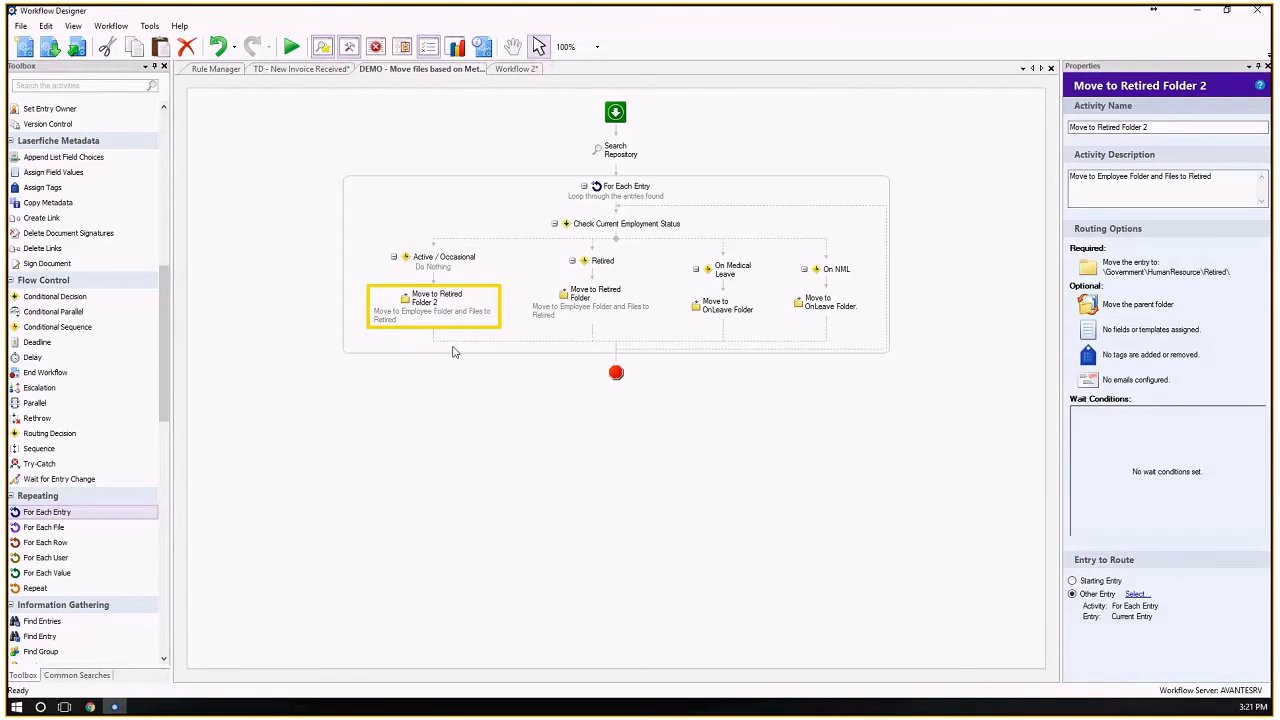
pyautogui.press('Delete')
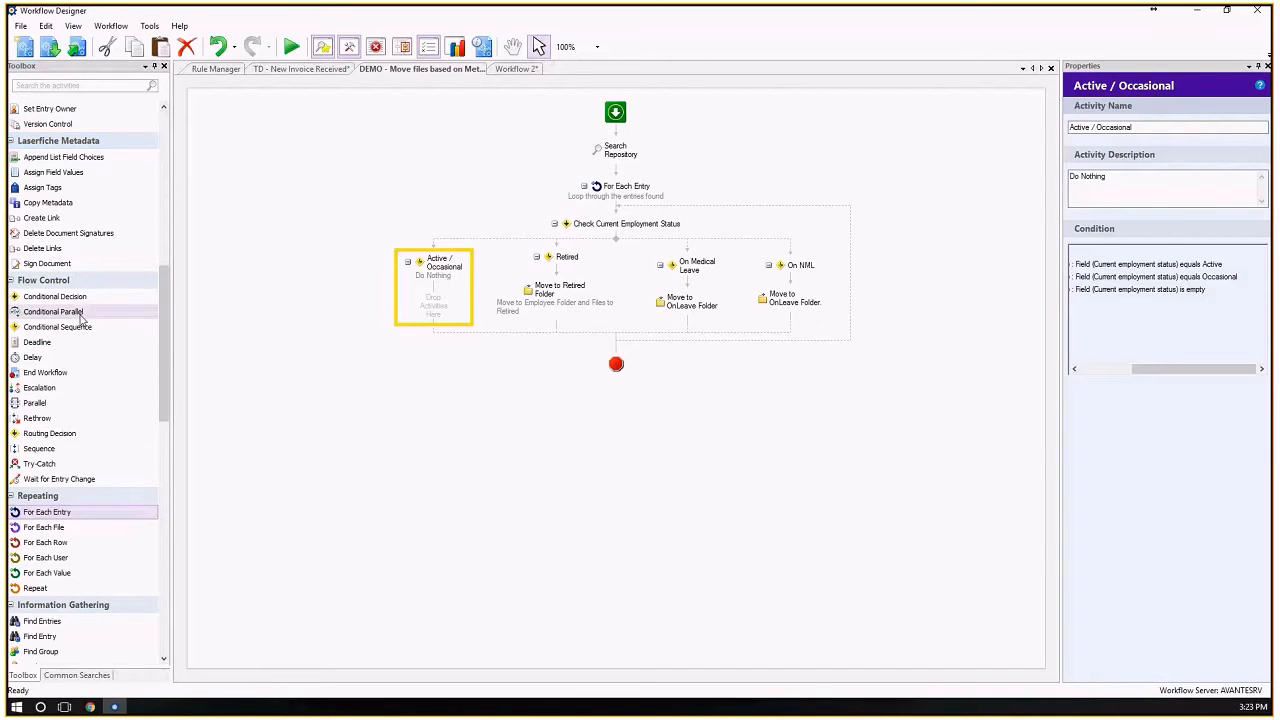
# Browse the toolbox activities and search them for "export".
pyautogui.scroll(-5, 83, 320)
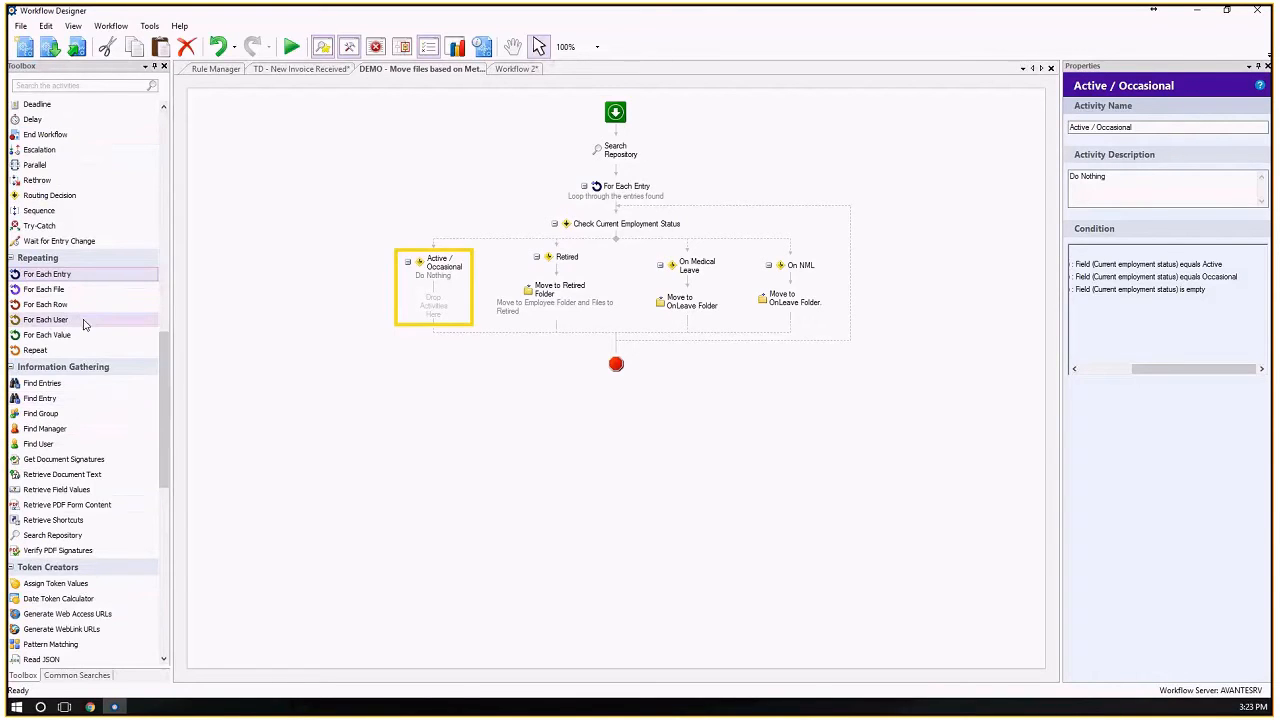
pyautogui.scroll(15, 83, 322)
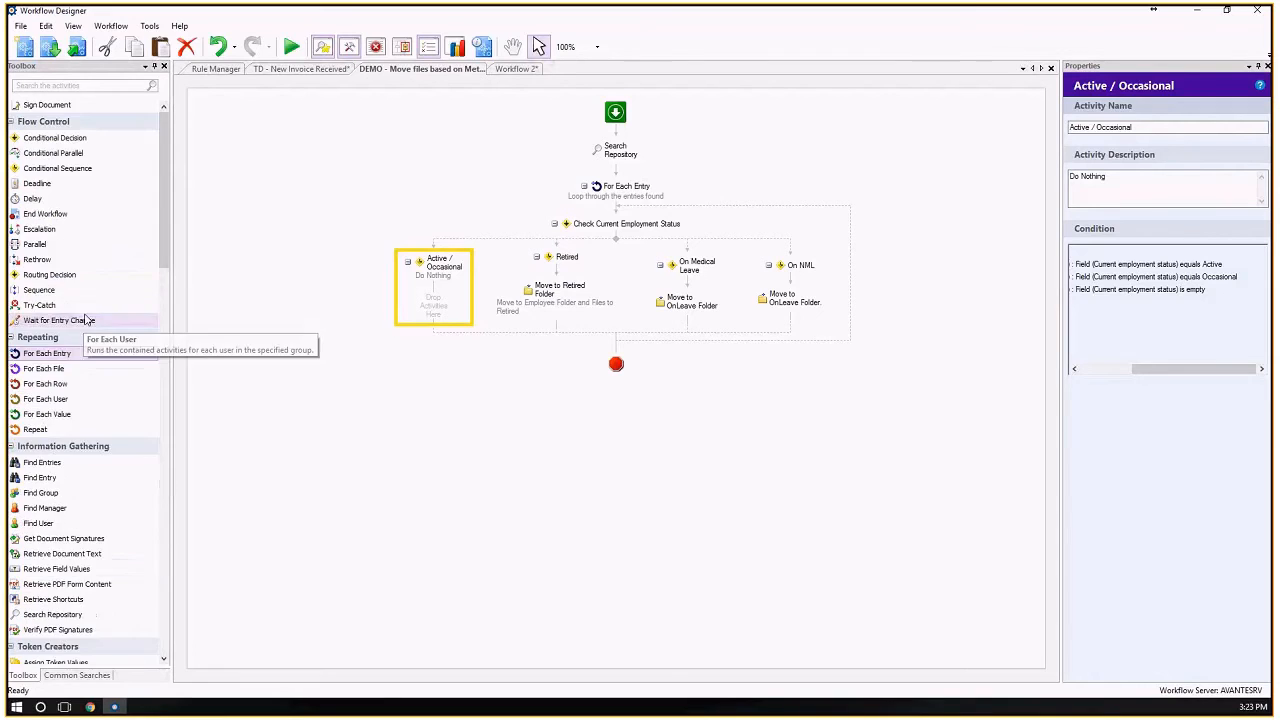
pyautogui.click(50, 85)
pyautogui.write('x')
pyautogui.write('xpo')
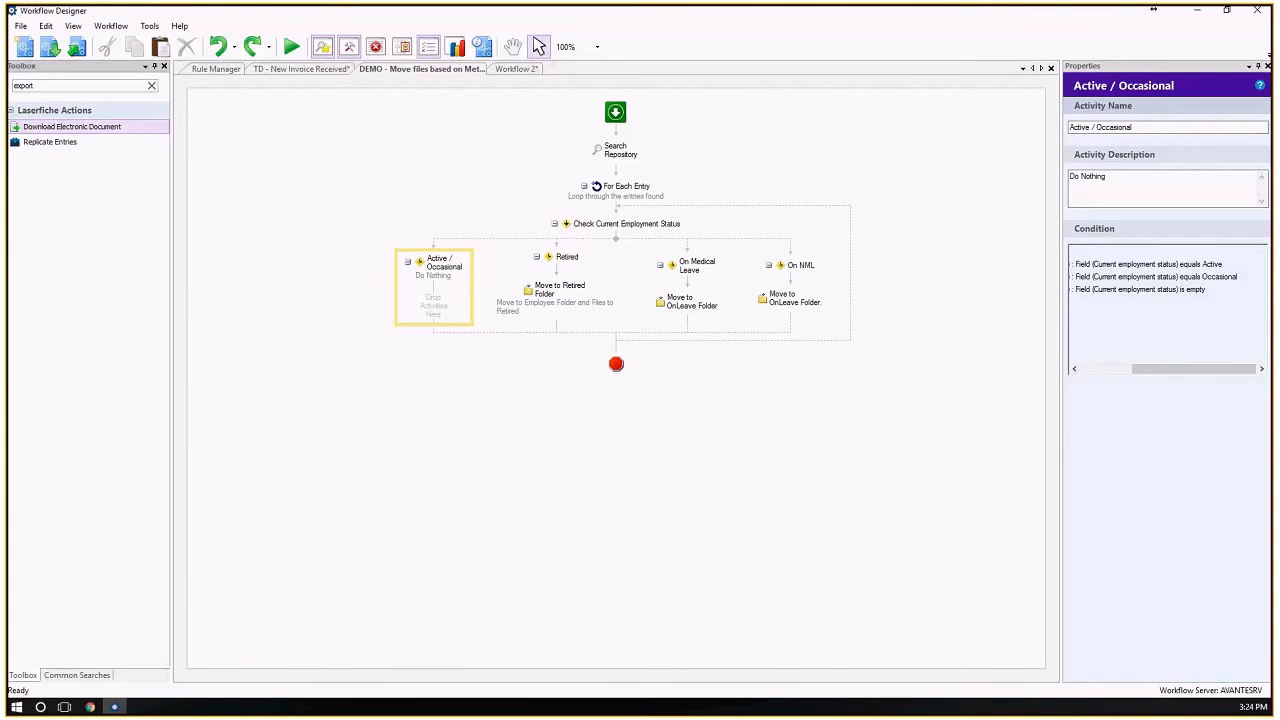
# Delete the For Each Entry loop and the Search Repository activity from Workflow 2.
pyautogui.click(515, 69)
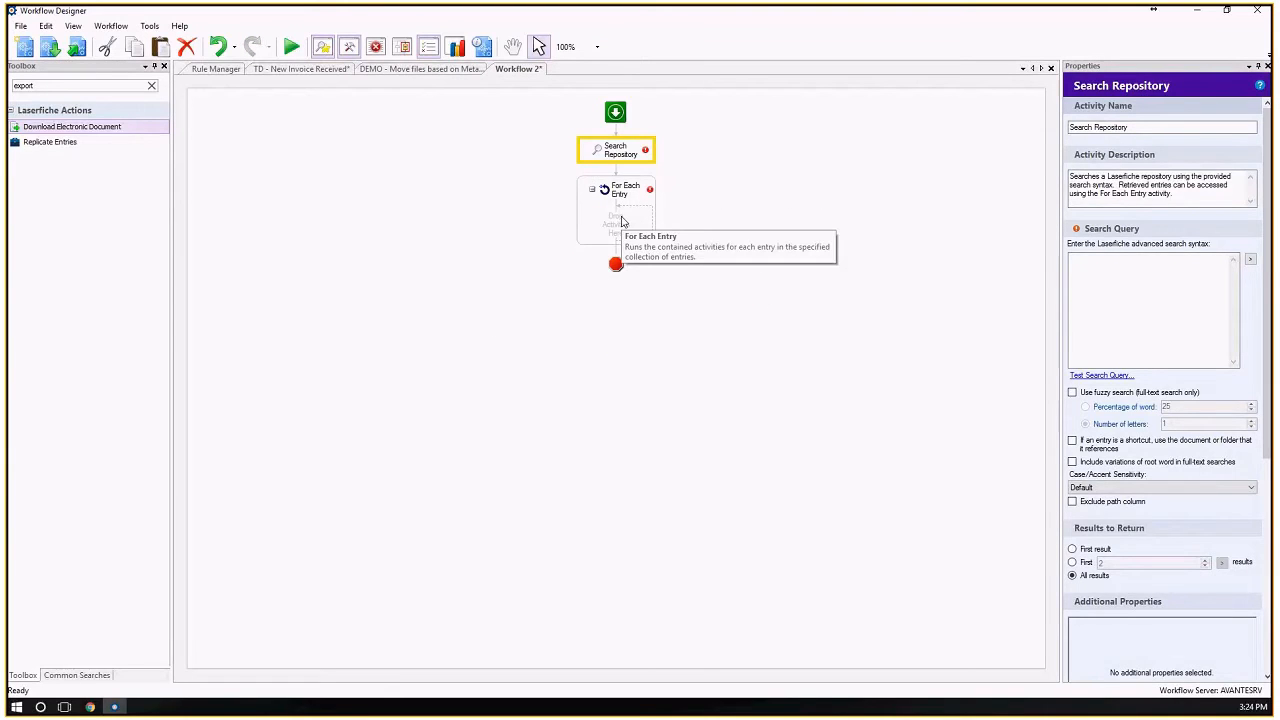
pyautogui.click(621, 220)
pyautogui.press('Delete')
pyautogui.click(616, 152)
pyautogui.press('Delete')
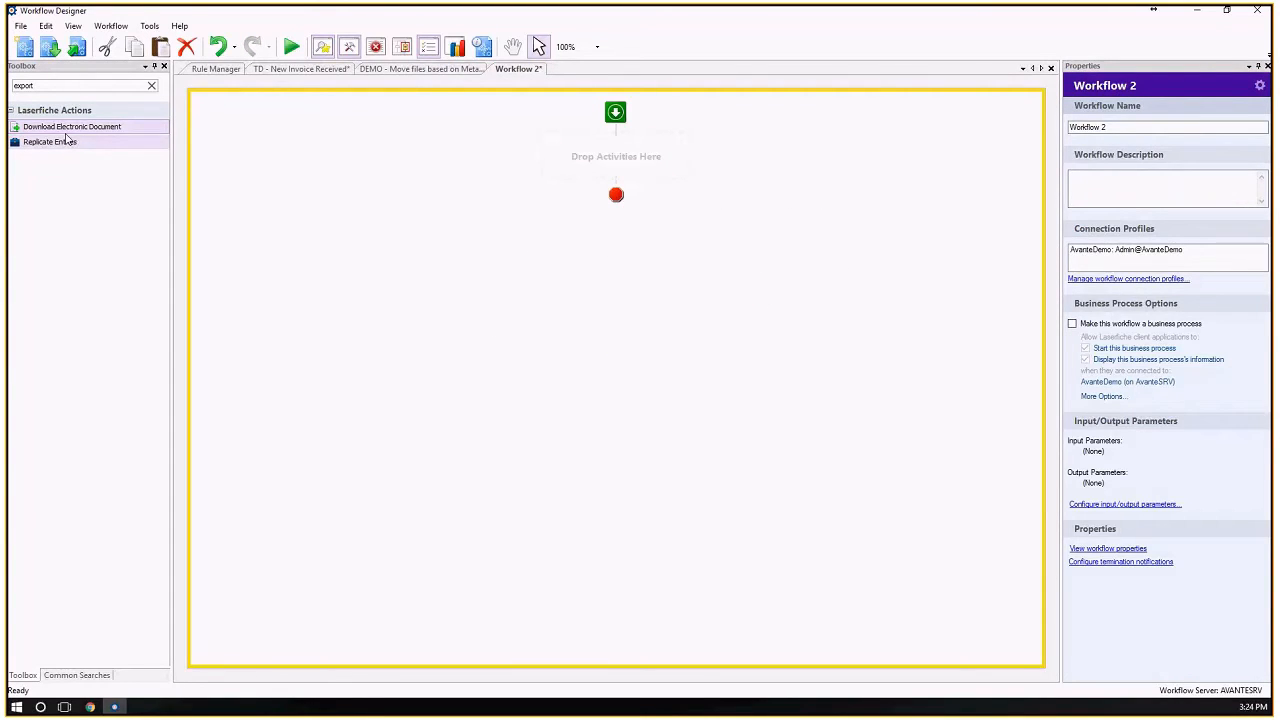
# Search the toolbox for "form" and "process" activities, and add Retrieve Business Process Variables to the empty Workflow 2.
pyautogui.doubleClick(49, 88)
pyautogui.write('form')
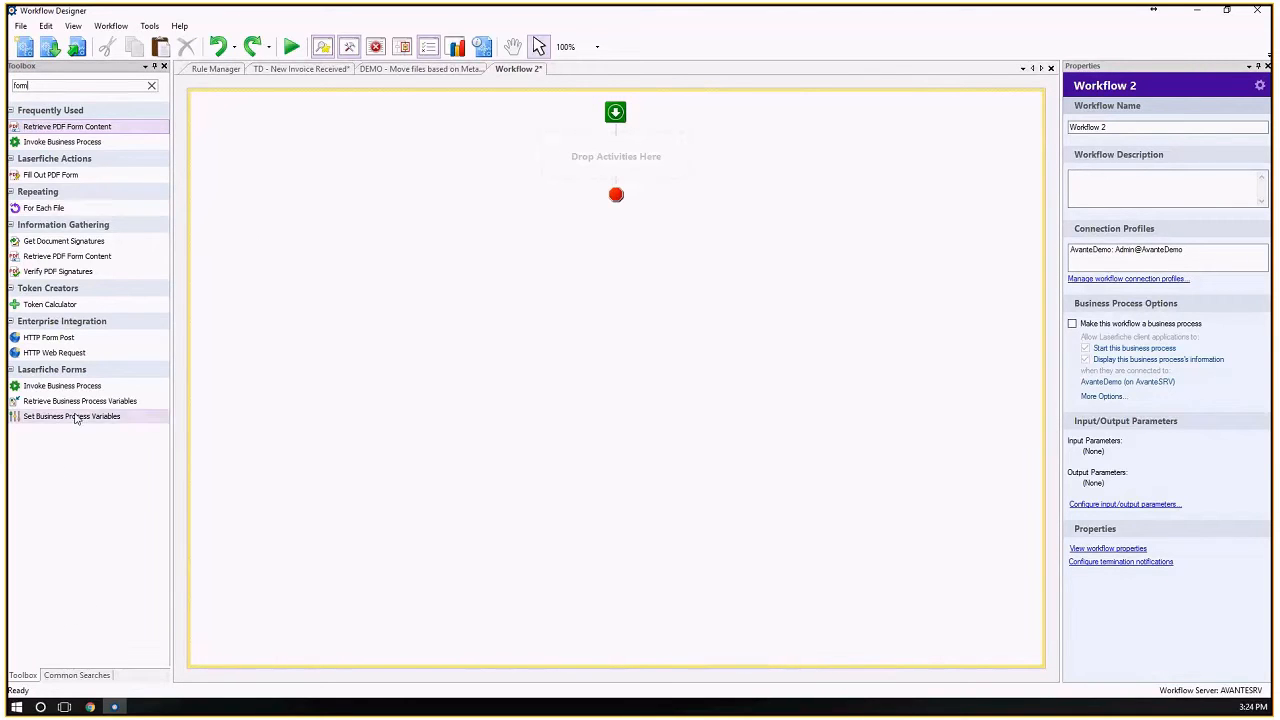
pyautogui.doubleClick(34, 87)
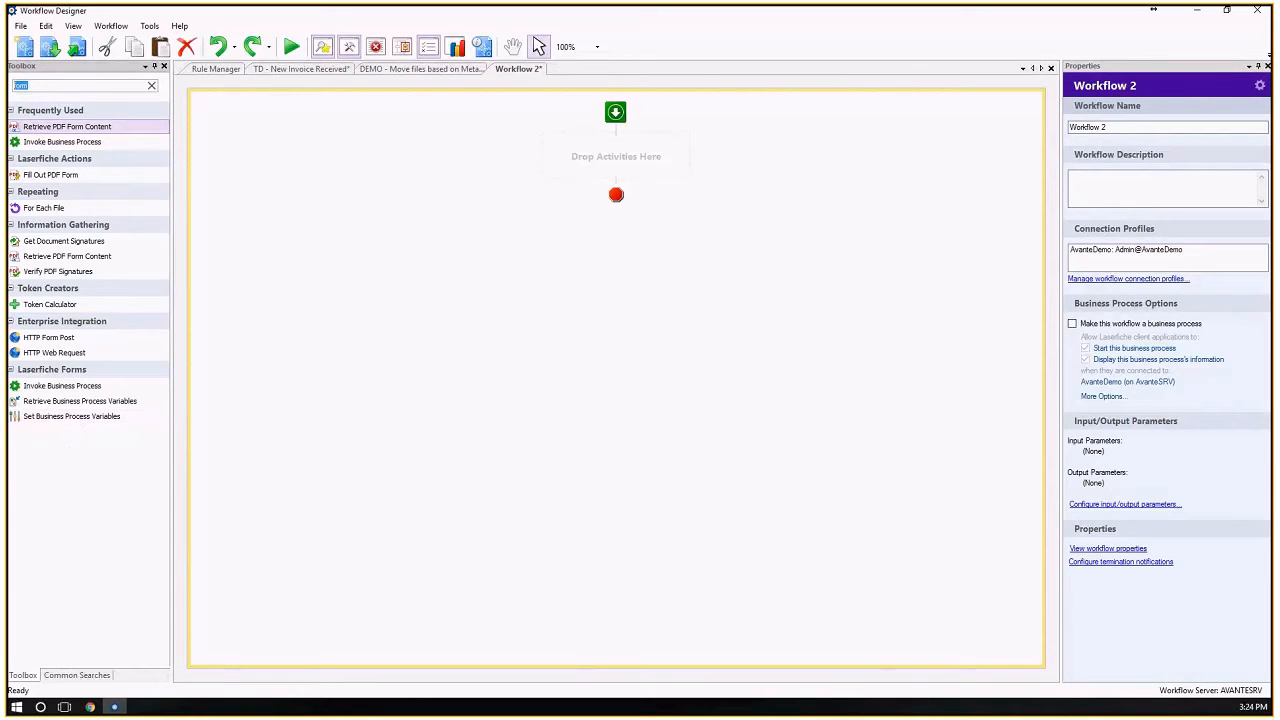
pyautogui.write('process')
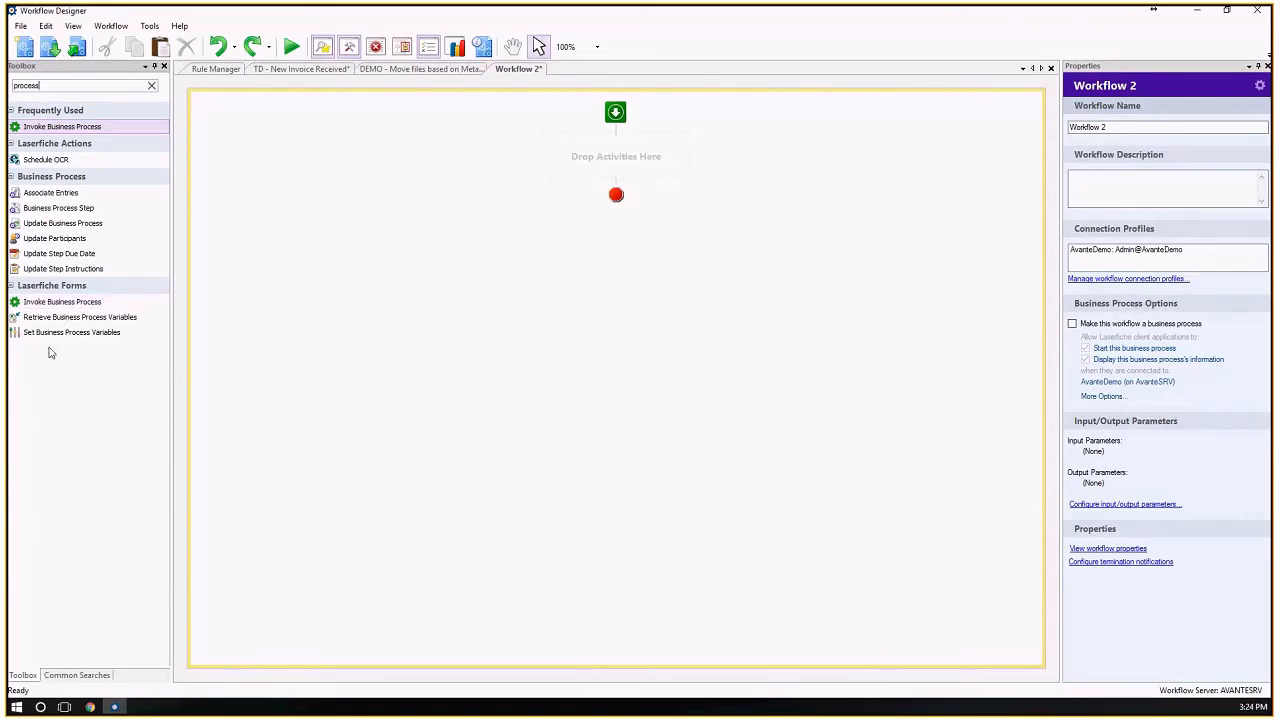
pyautogui.moveTo(58, 322); pyautogui.dragTo(620, 158)
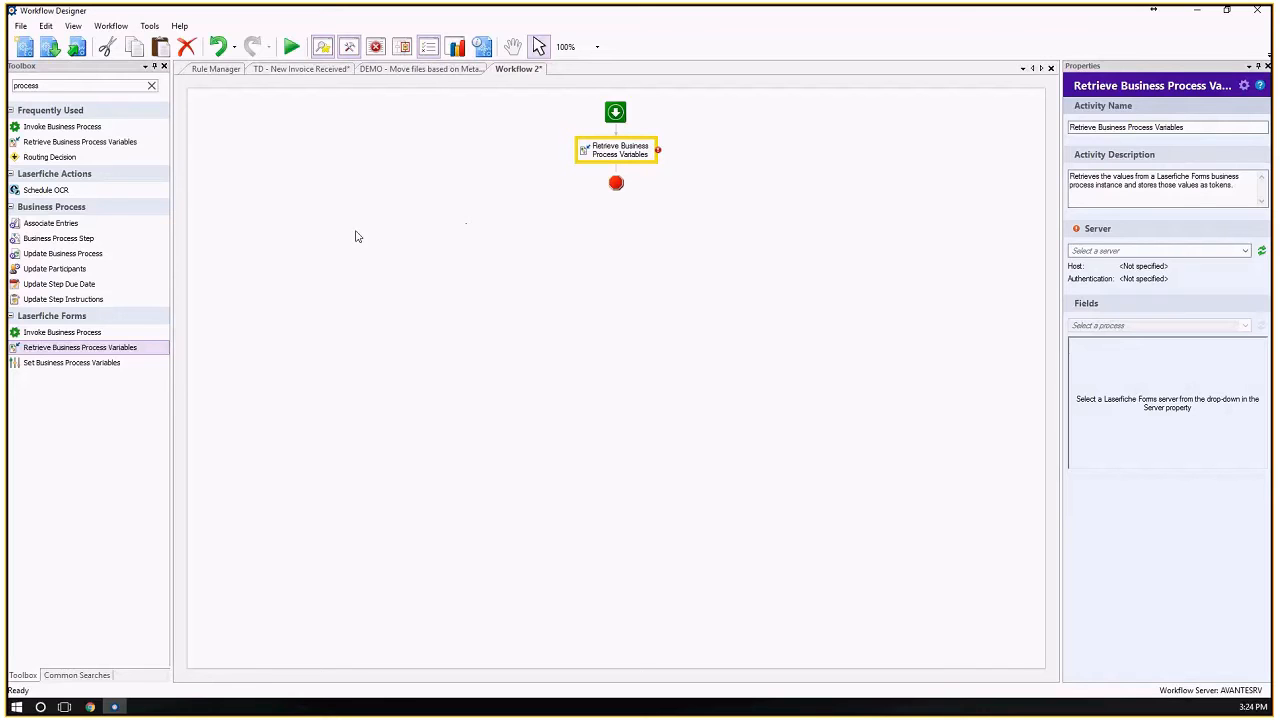
# Switch to the Chrome window with the repository search results and open avantesrv/forms in a new tab.
pyautogui.moveTo(92, 707)
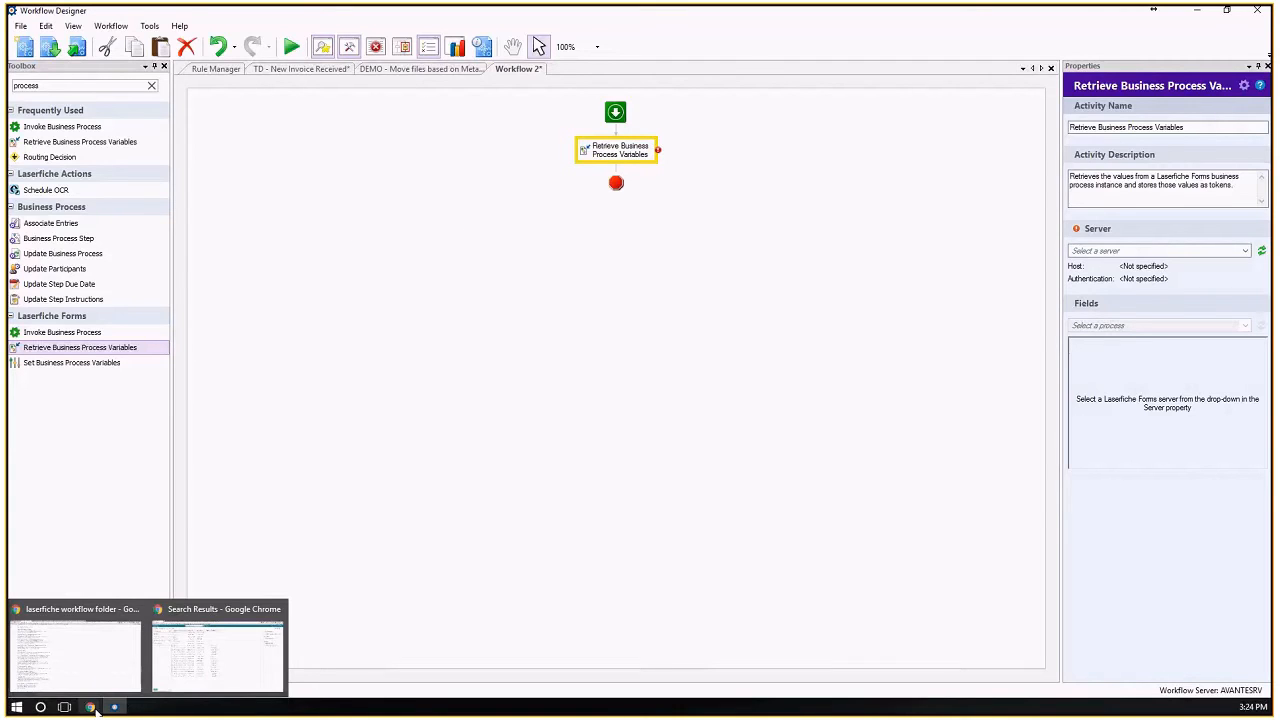
pyautogui.click(213, 646)
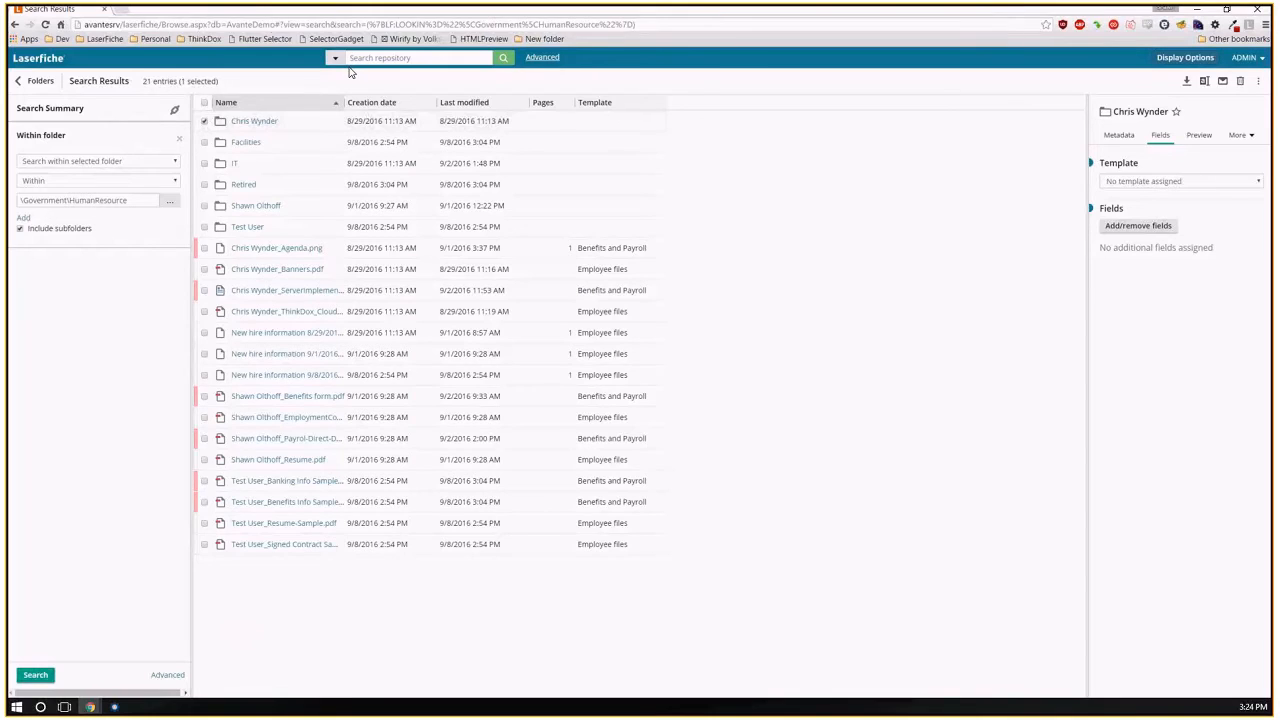
pyautogui.hotkey('ctrl', 't')
pyautogui.write('avante')
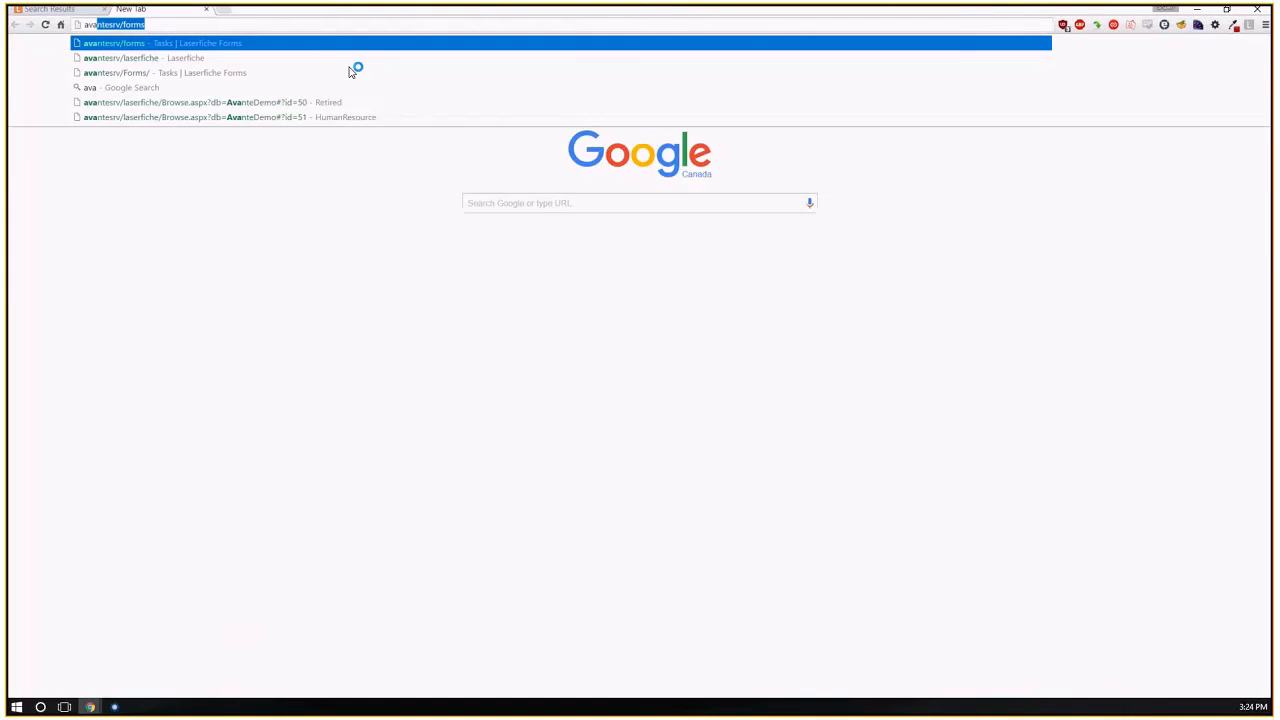
pyautogui.write('srv/form')
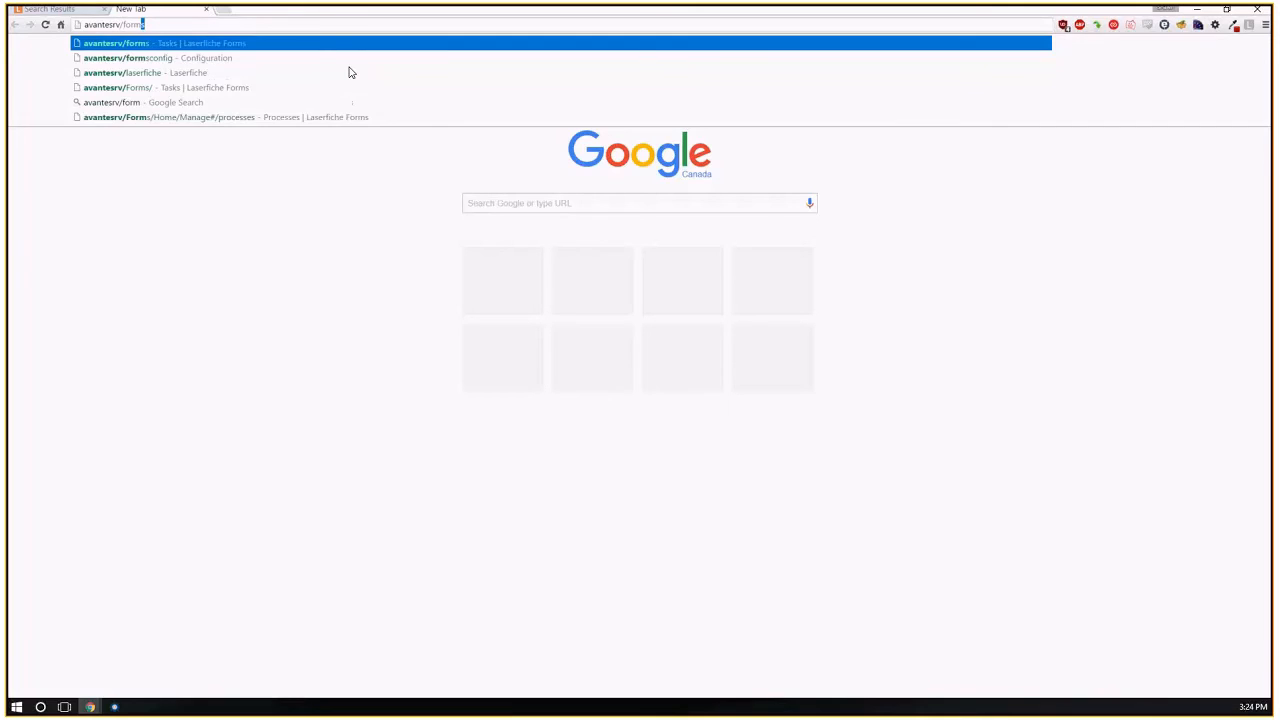
pyautogui.press('Return')
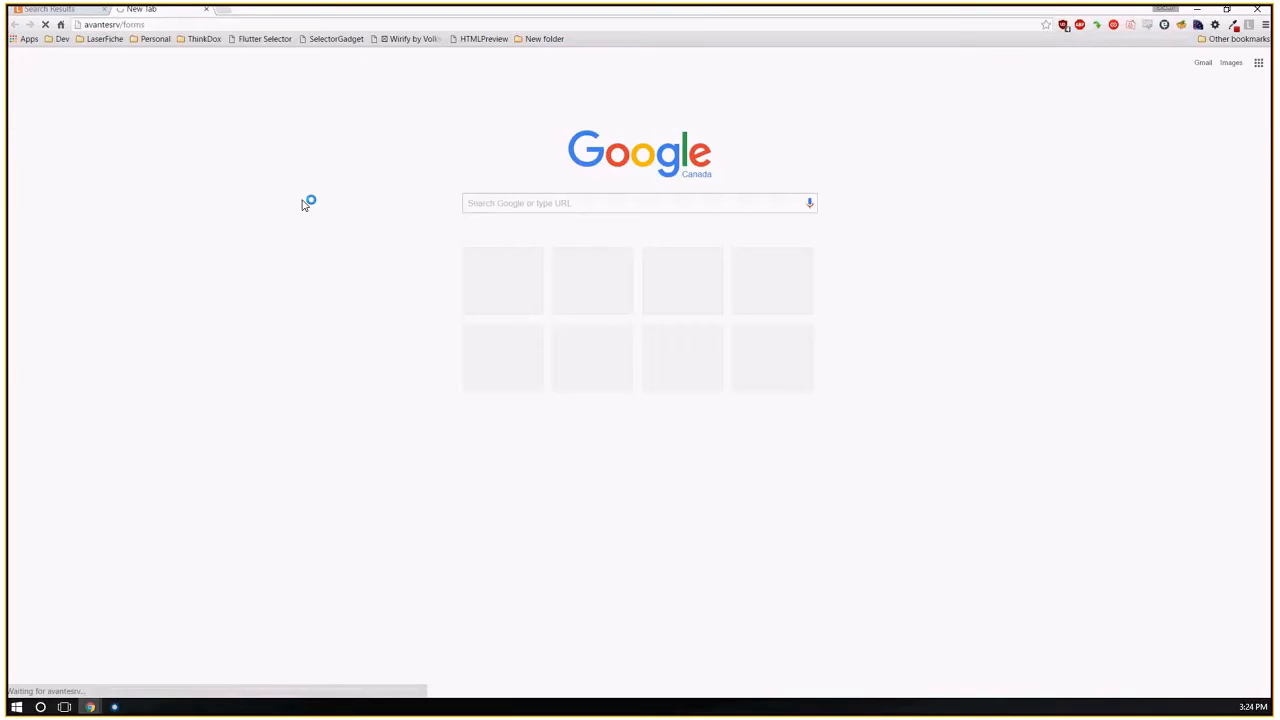
# Switch back to Workflow Designer, look at the DEMO workflow's starting rule in the Rule Manager, and return to Workflow 2.
pyautogui.click(116, 708)
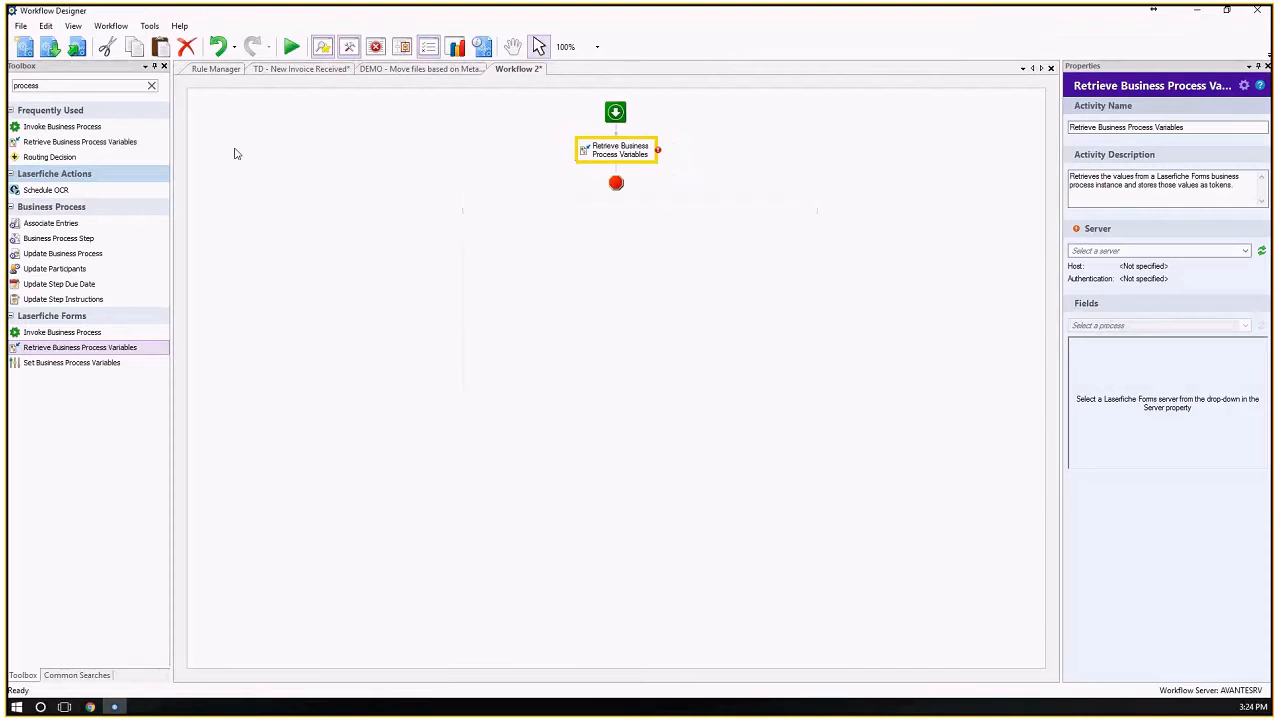
pyautogui.click(216, 69)
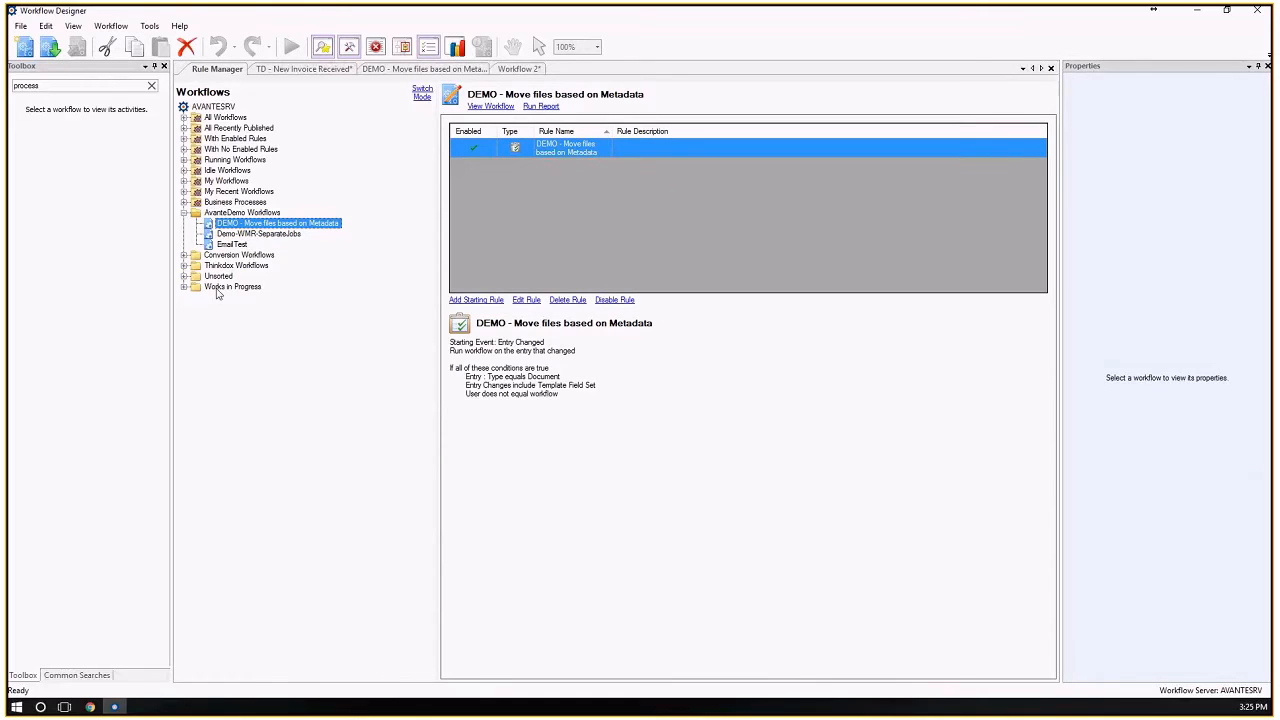
pyautogui.click(519, 69)
pyautogui.click(215, 650)
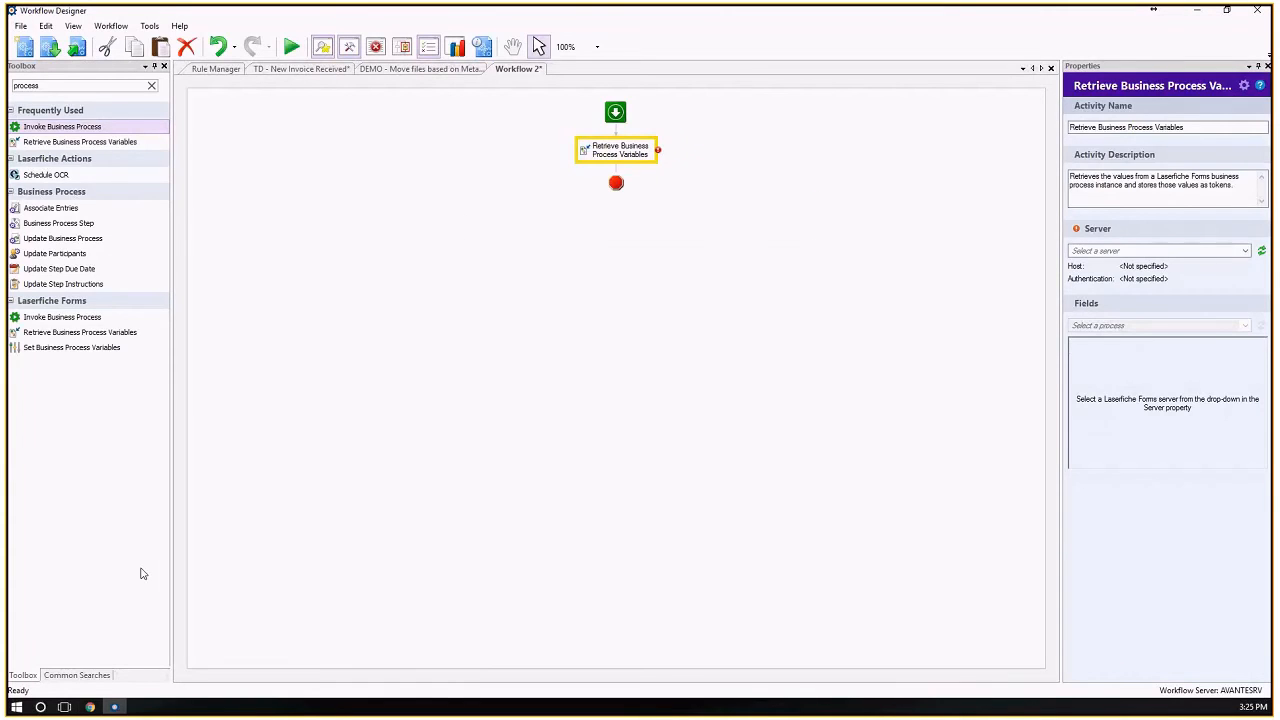
pyautogui.click(217, 69)
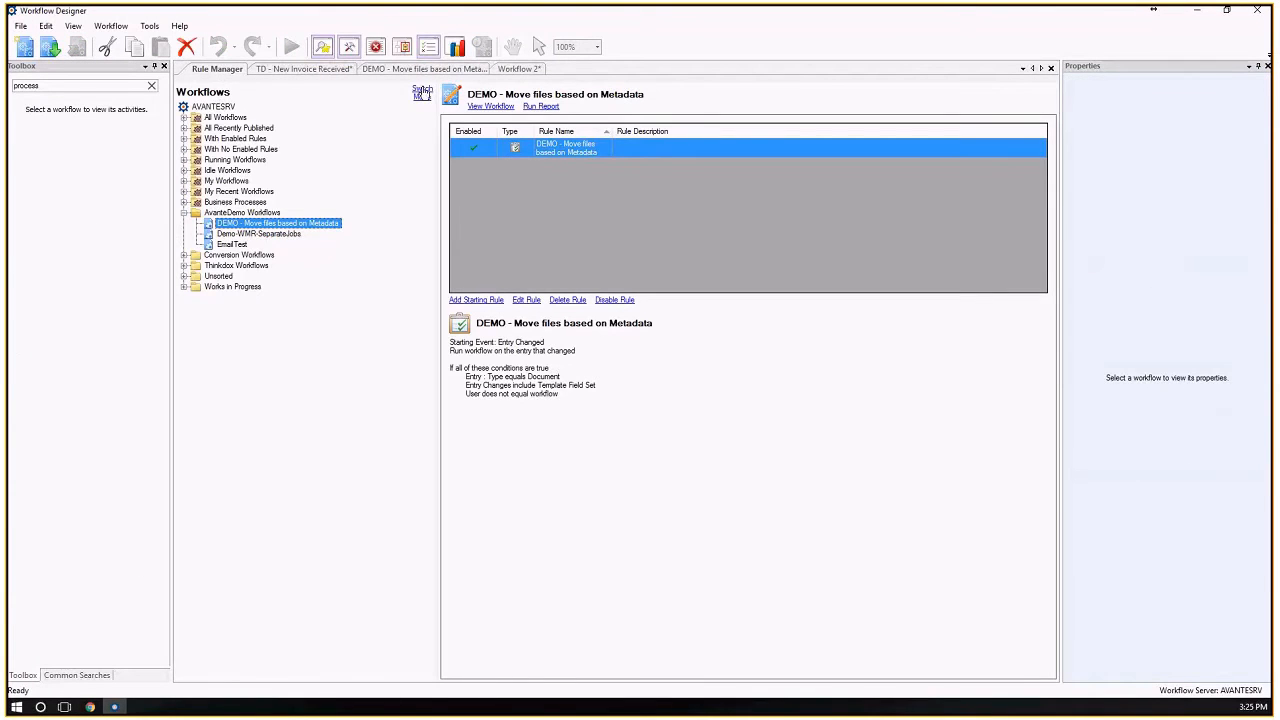
pyautogui.click(528, 70)
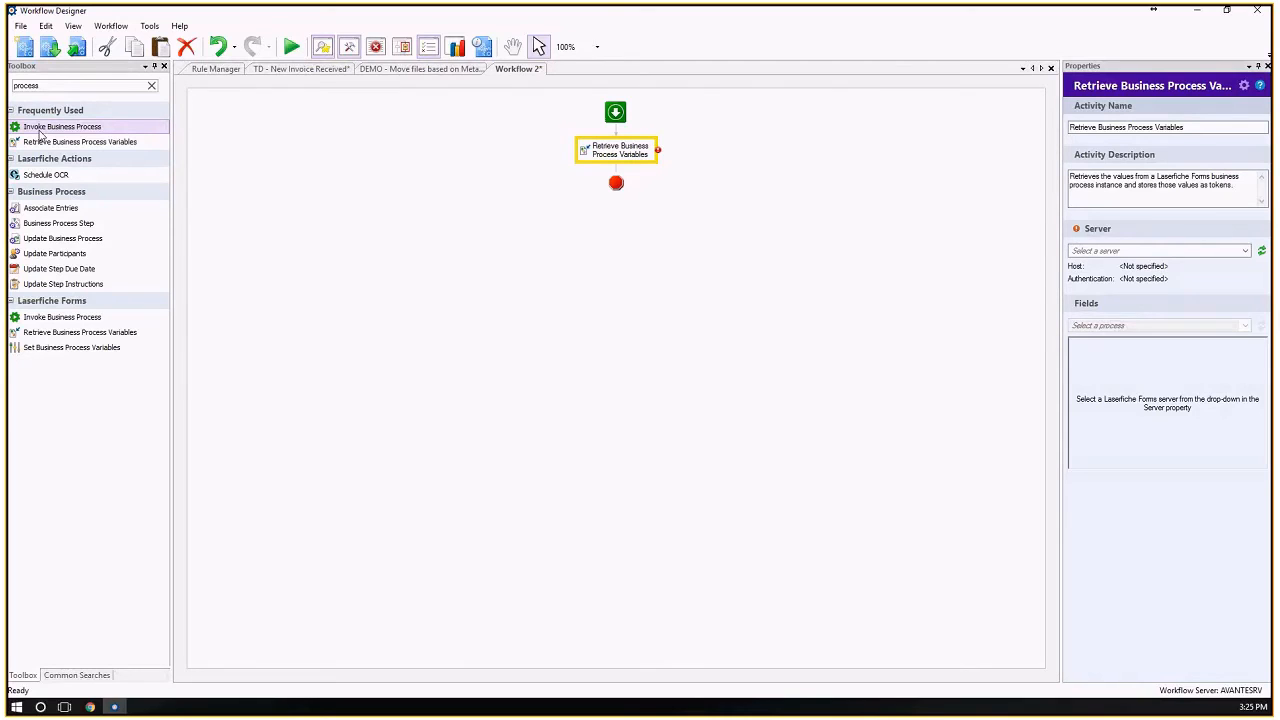
# Set the Retrieve Business Process Variables server to Forms and its process to Demo - New Hire on-boarding.
pyautogui.doubleClick(47, 86)
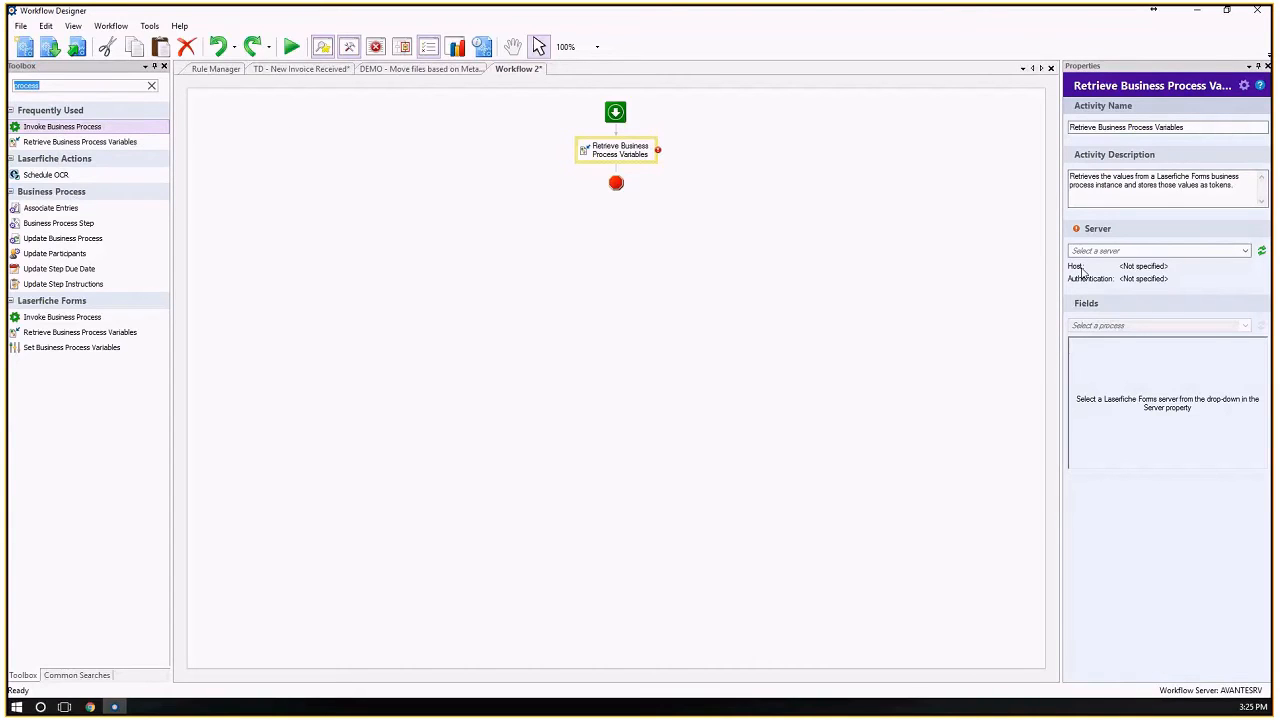
pyautogui.click(1147, 251)
pyautogui.click(1092, 266)
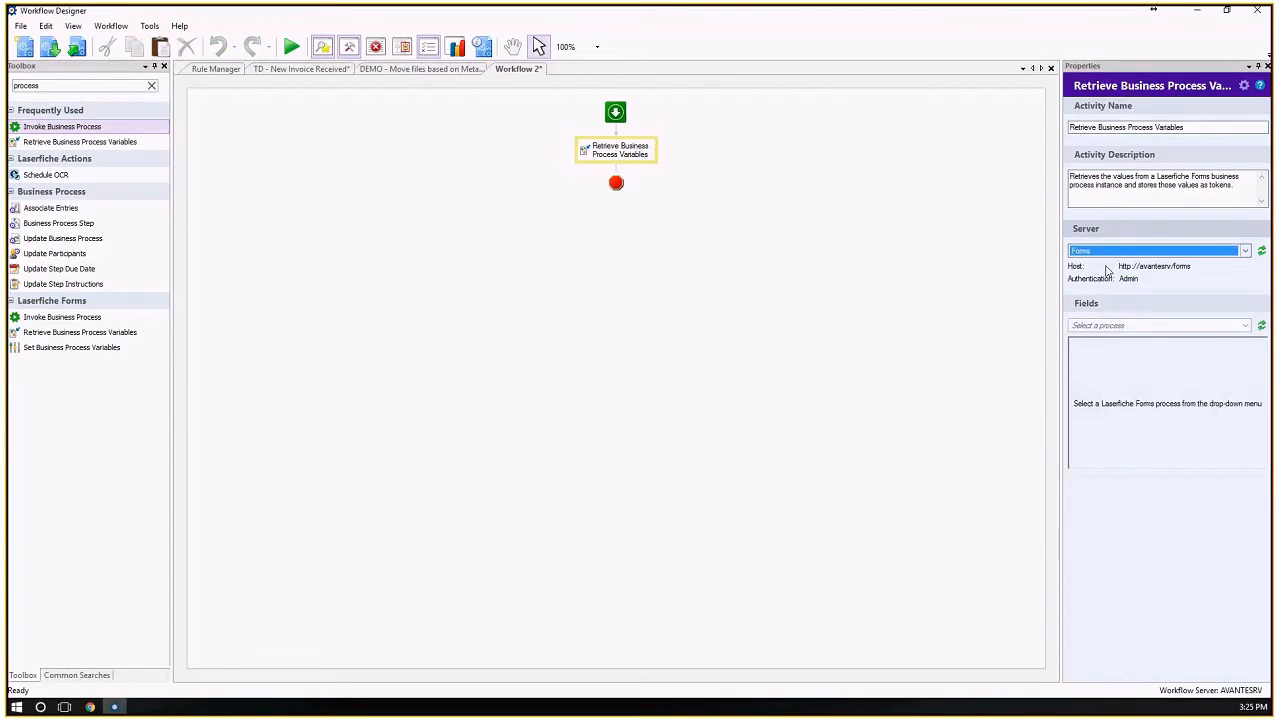
pyautogui.click(1121, 326)
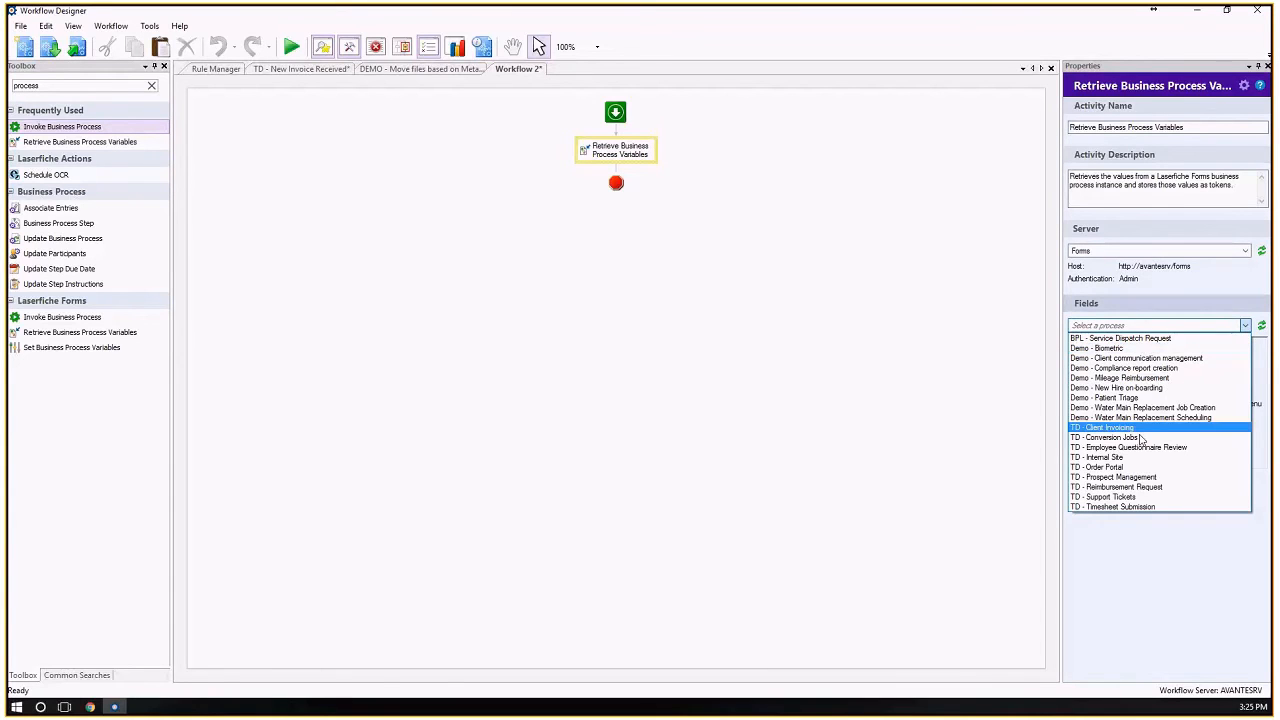
pyautogui.click(1128, 388)
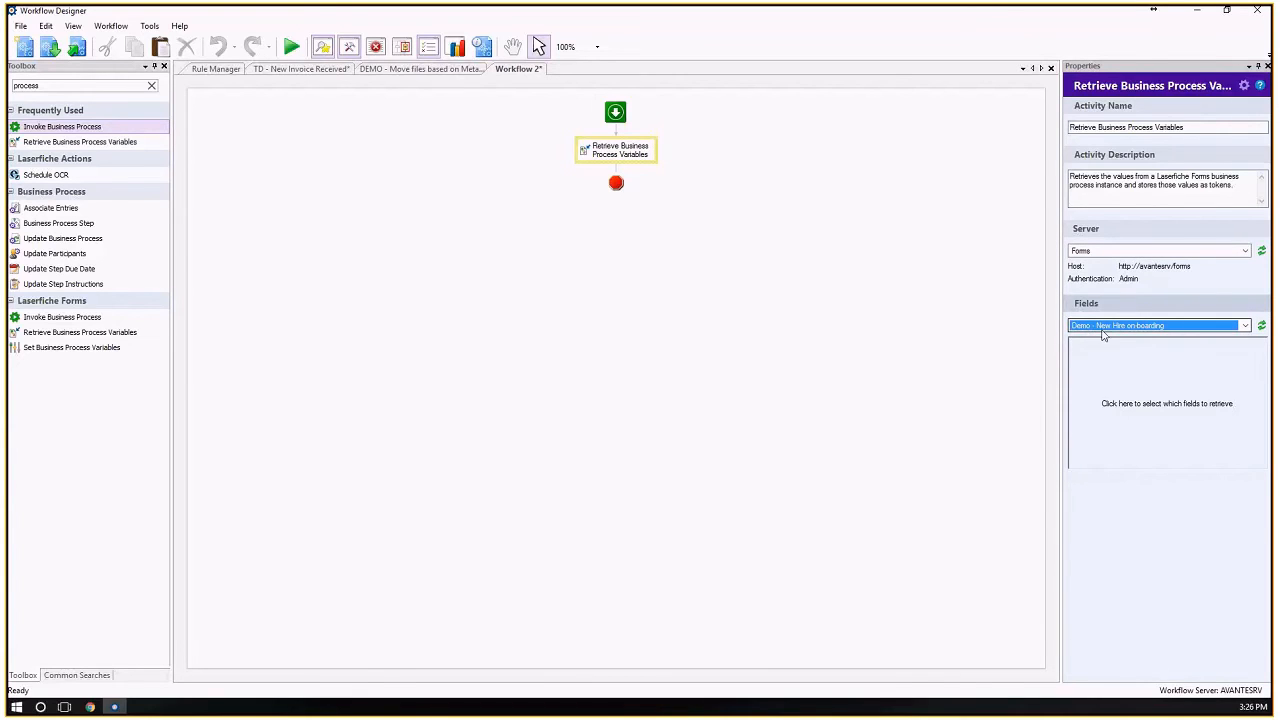
# Choose Employee Birthday and Employee name as the fields to retrieve from the New Hire on-boarding process.
pyautogui.click(1154, 384)
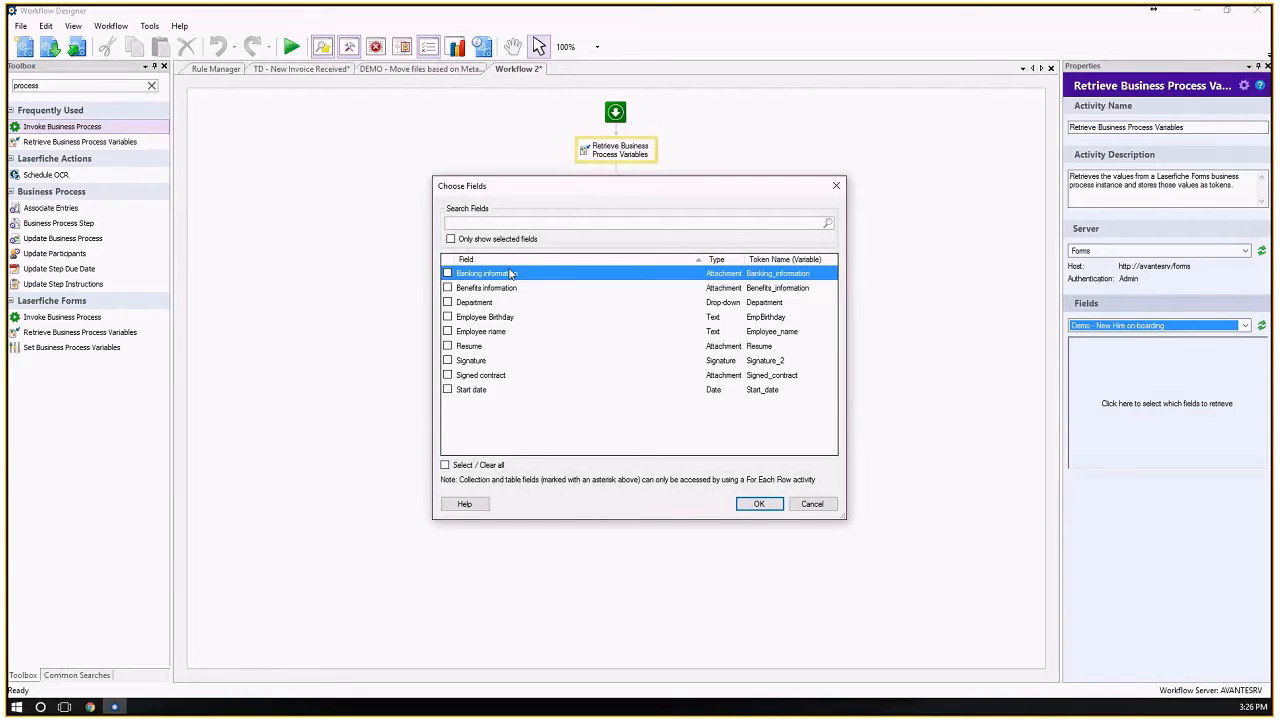
pyautogui.click(448, 318)
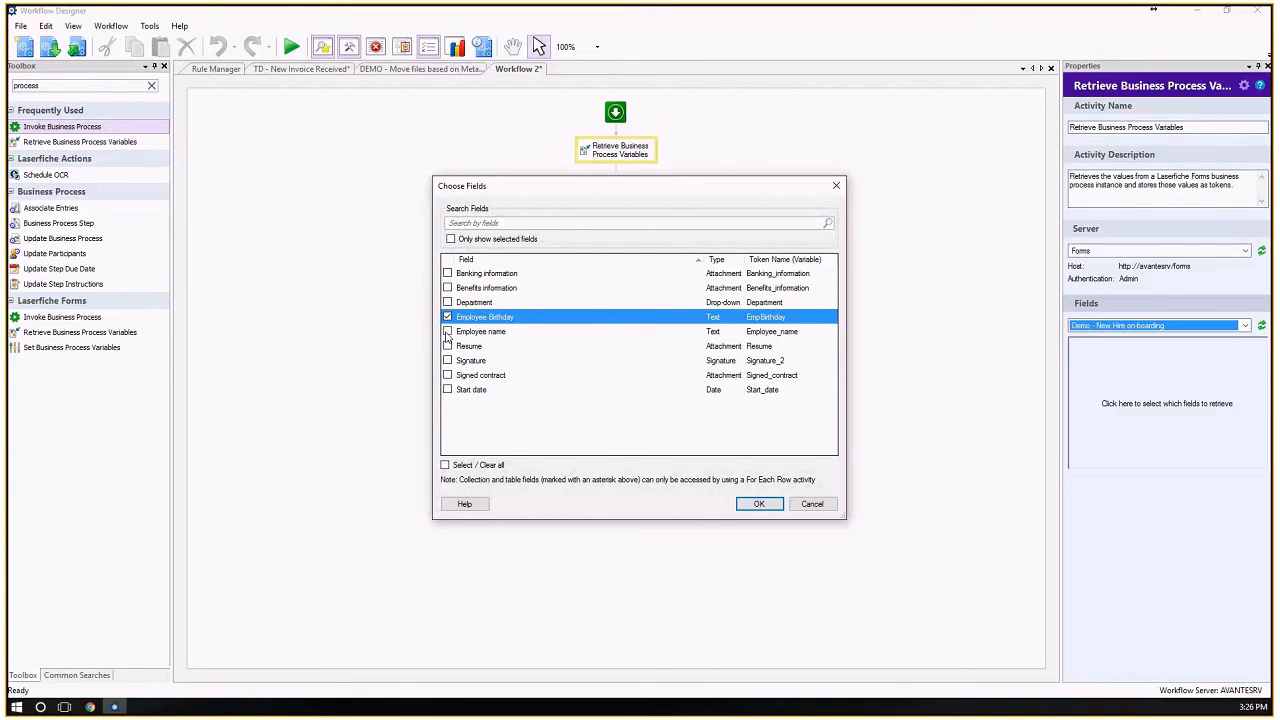
pyautogui.click(448, 331)
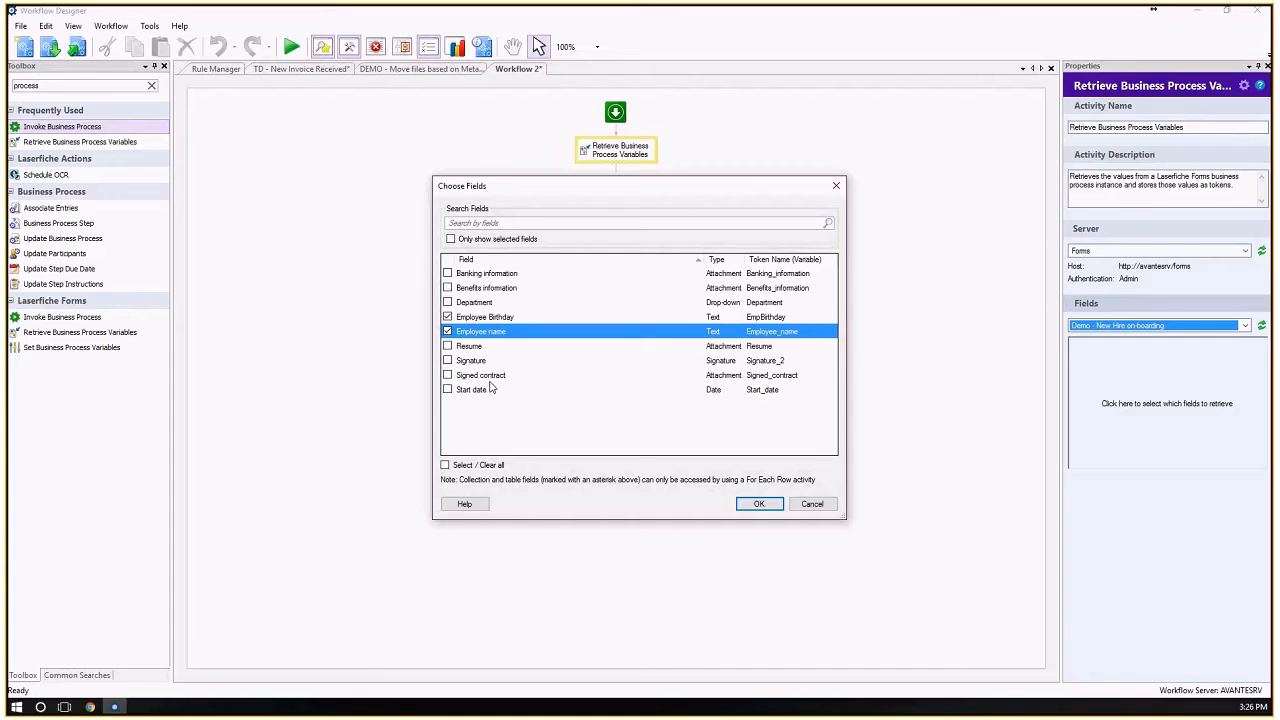
pyautogui.click(760, 504)
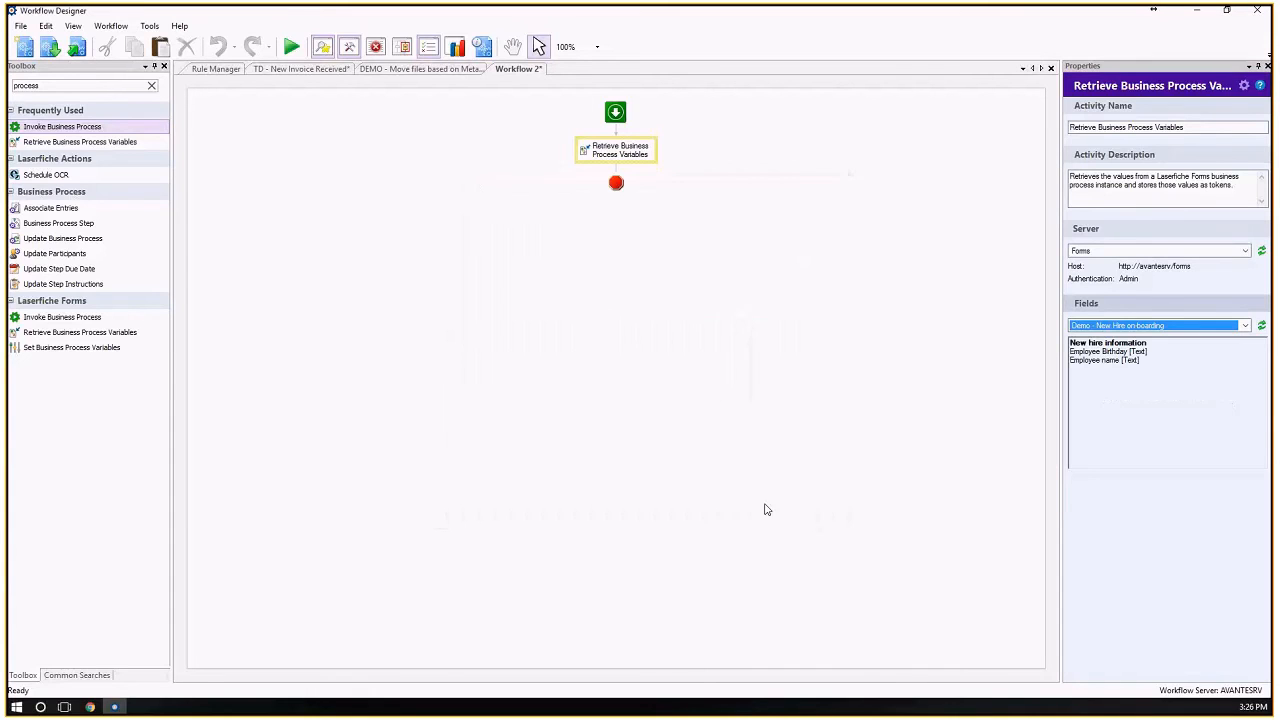
# Find the token activities in the toolbox and add Assign Token Values after Retrieve Business Process Variables.
pyautogui.doubleClick(55, 86)
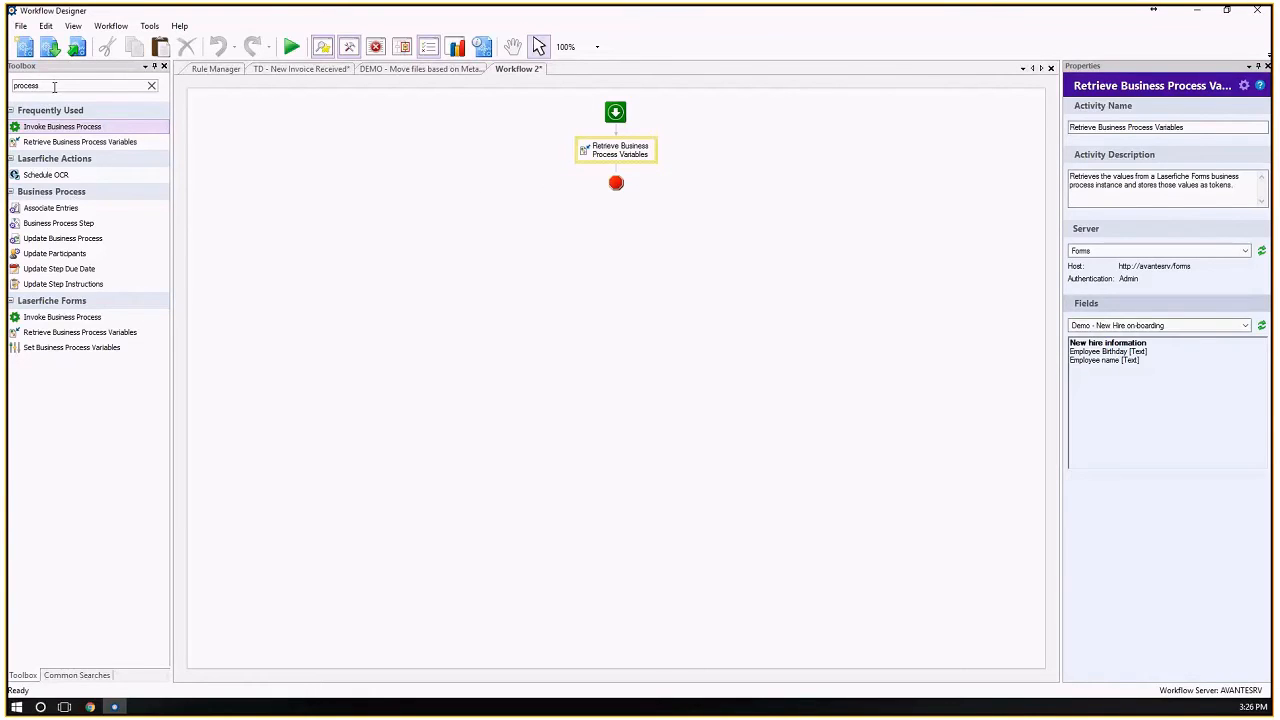
pyautogui.write('token')
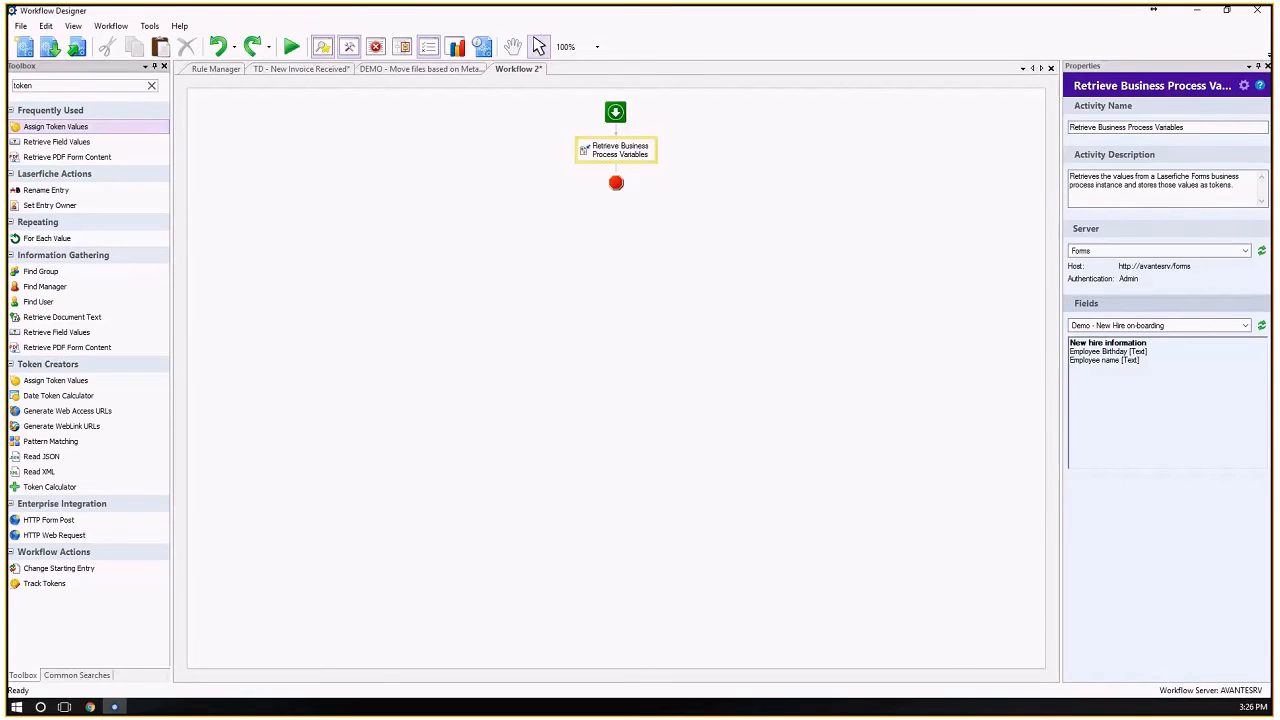
pyautogui.moveTo(60, 127); pyautogui.dragTo(614, 178)
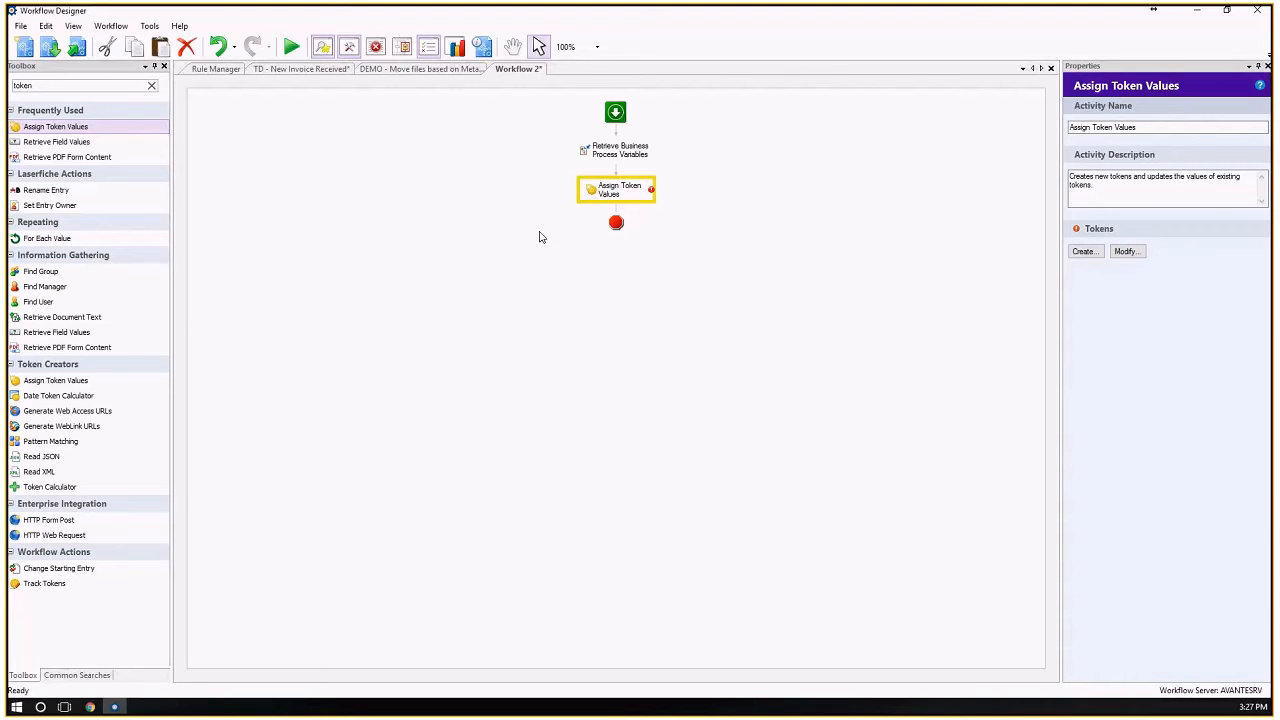
# Create a token named Birthday in Assign Token Values, with the retrieved EmpBirthday process variable as its value.
pyautogui.click(622, 158)
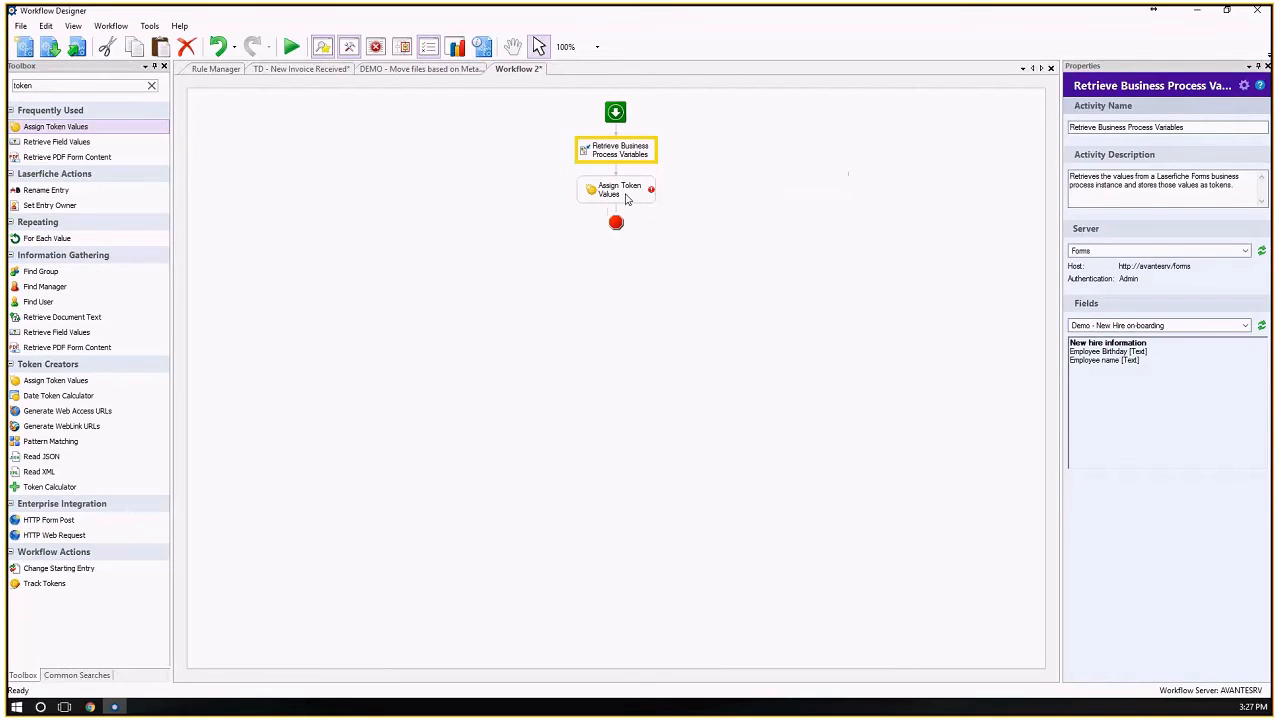
pyautogui.click(640, 192)
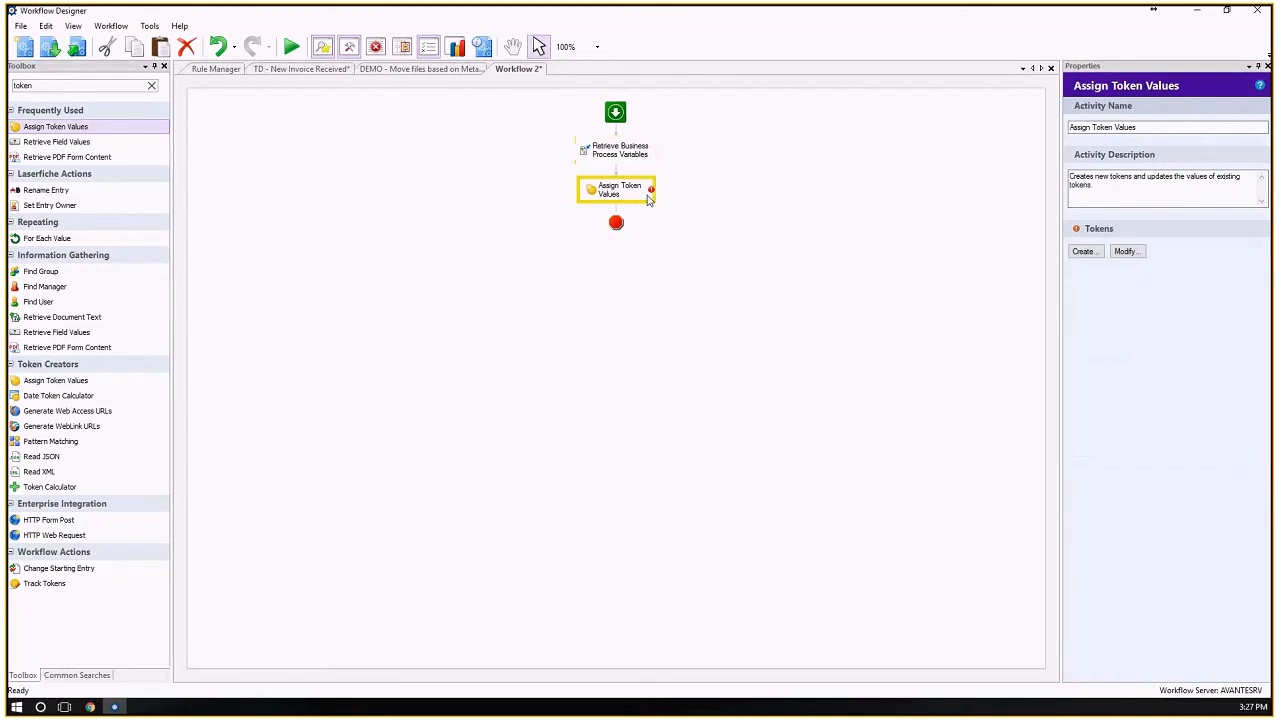
pyautogui.click(1083, 251)
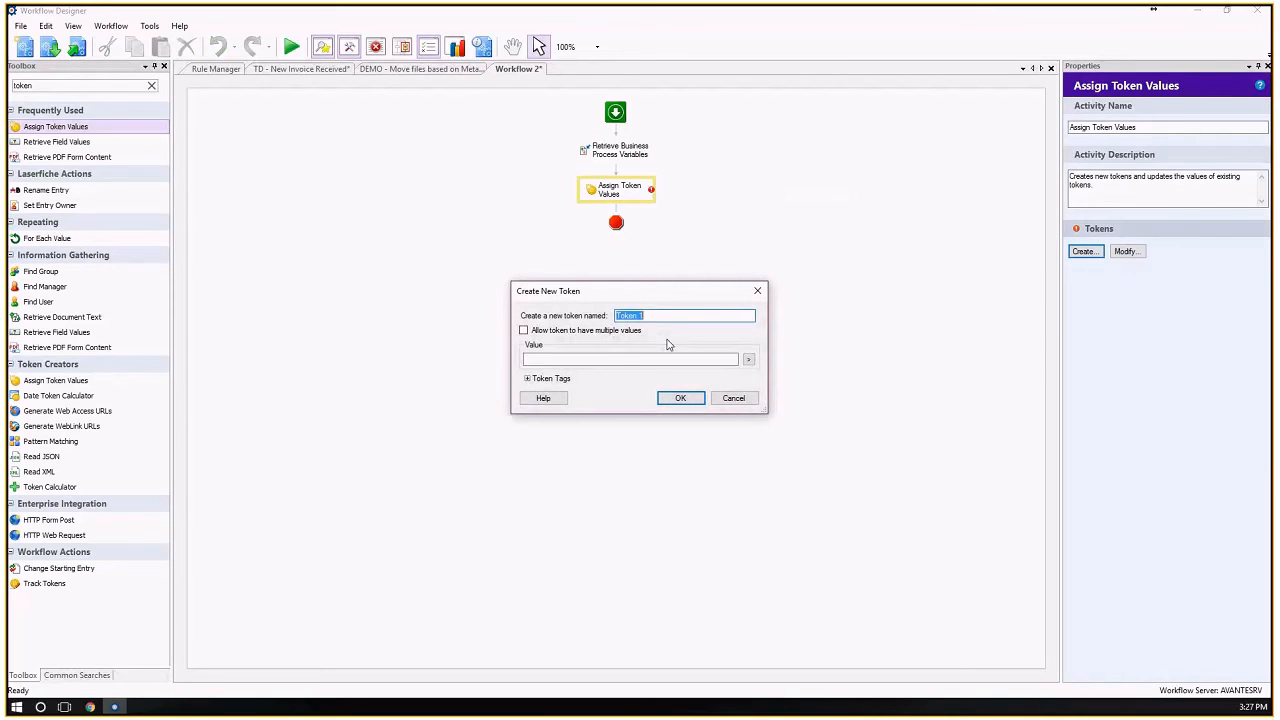
pyautogui.write('Bie')
pyautogui.write('thday')
pyautogui.press('Tab')
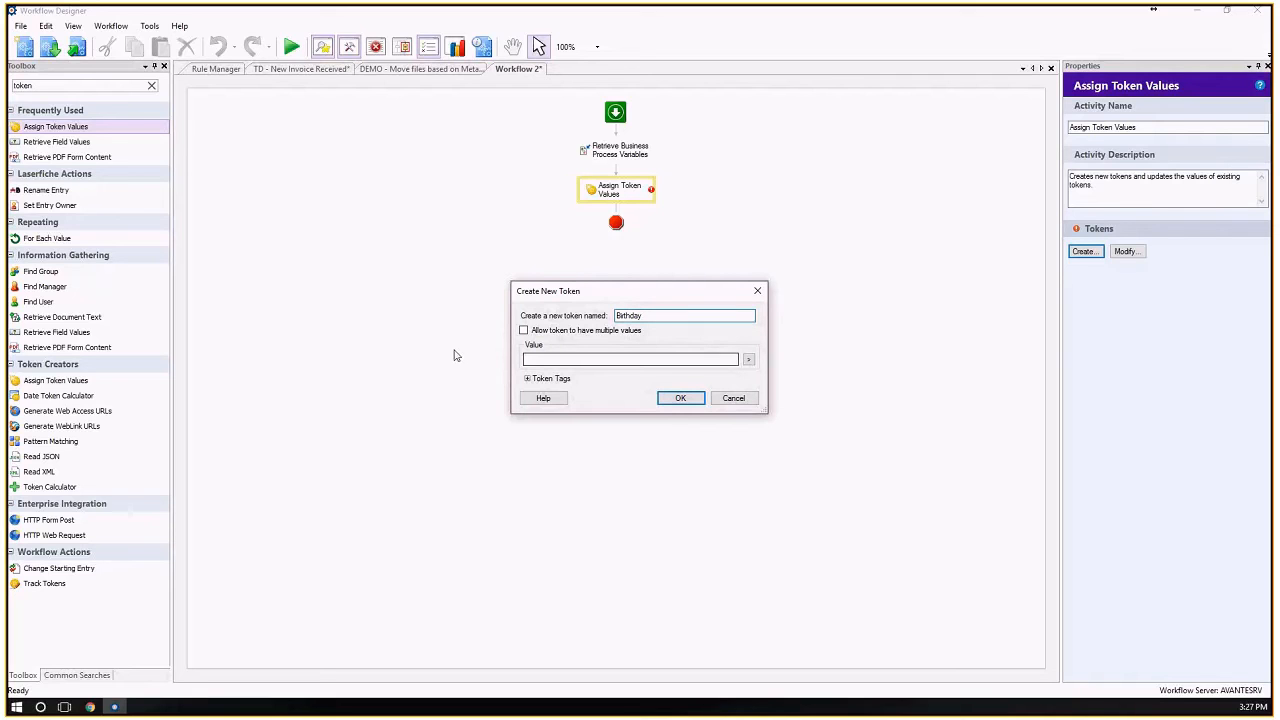
pyautogui.click(748, 360)
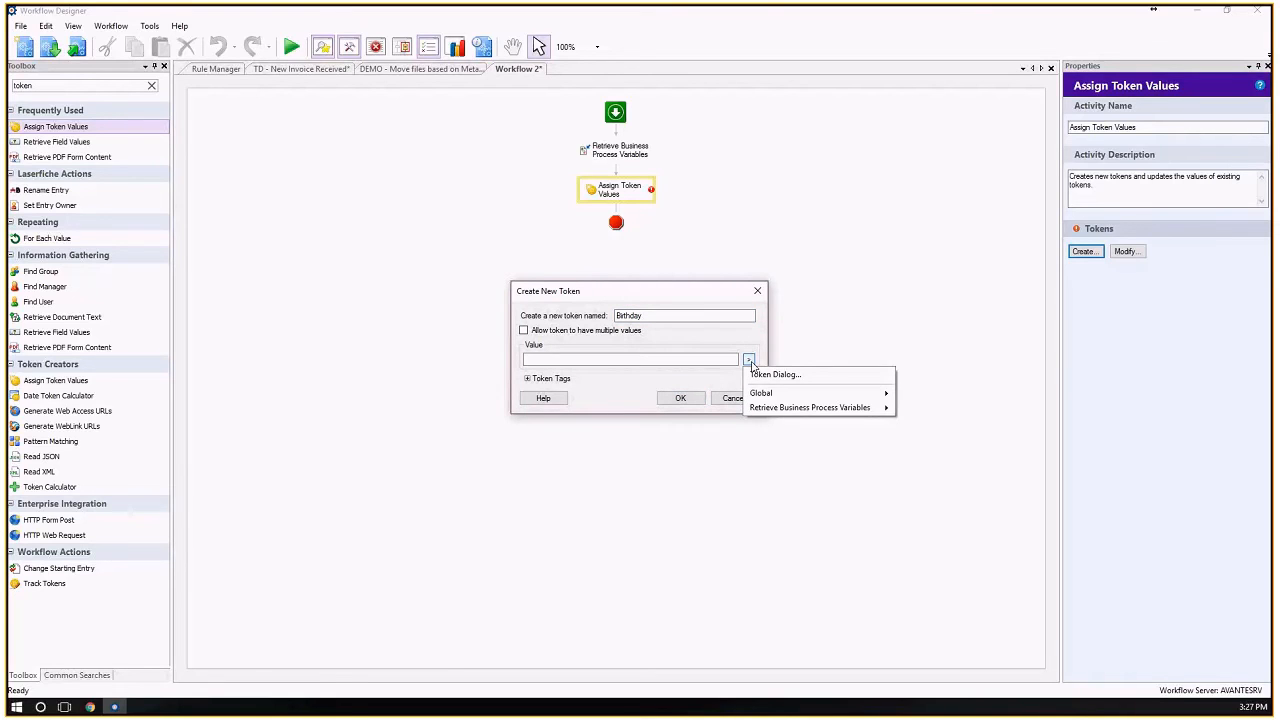
pyautogui.moveTo(810, 407)
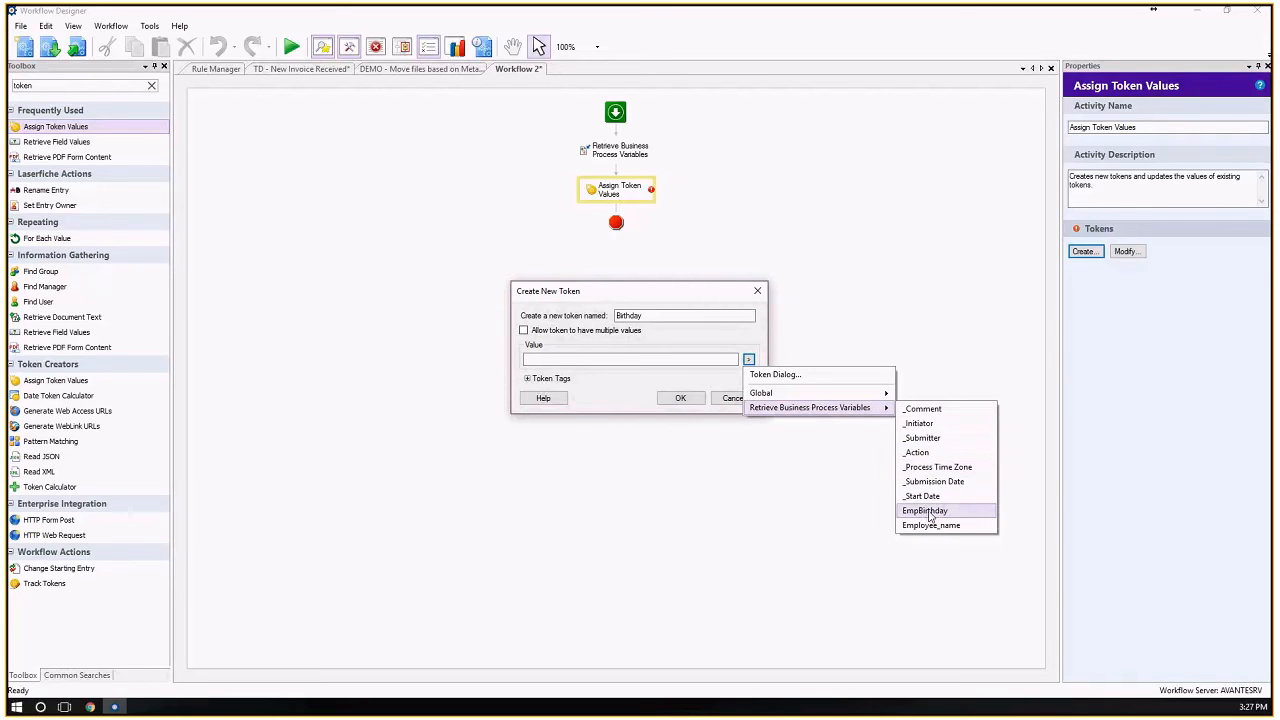
pyautogui.click(925, 511)
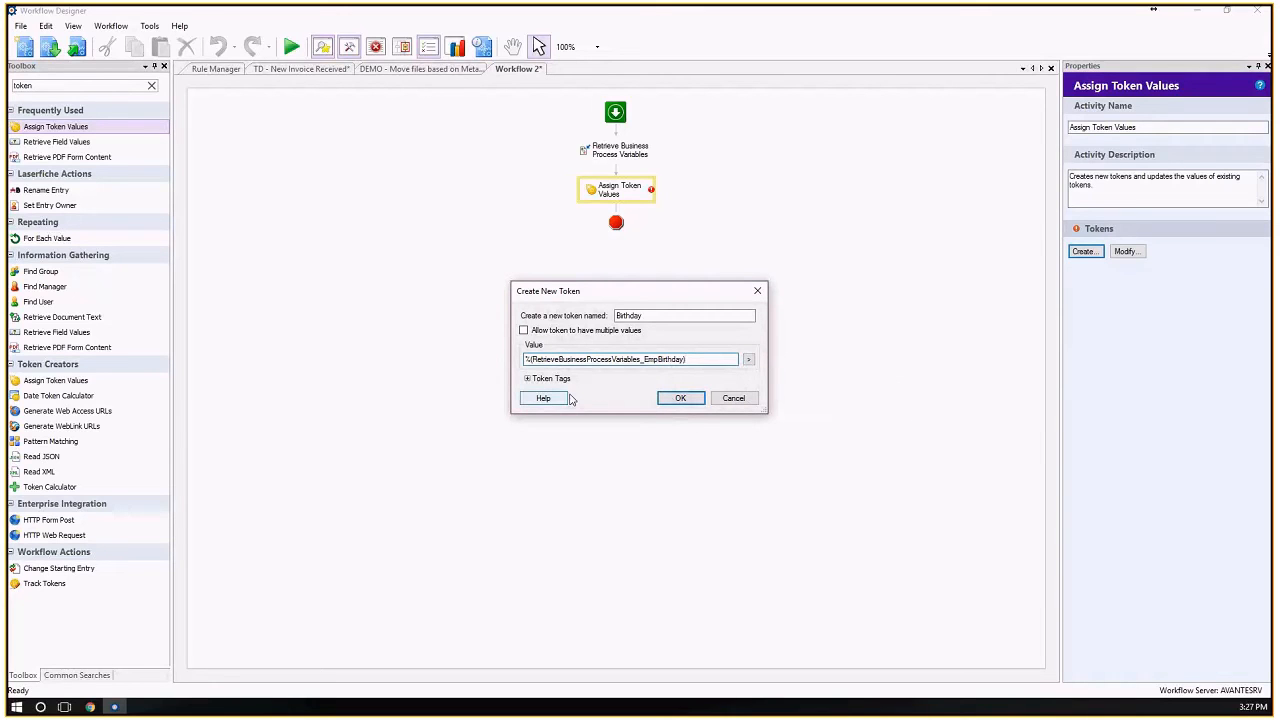
pyautogui.click(527, 378)
pyautogui.click(527, 378)
pyautogui.click(680, 398)
# Create a second token named Name in Assign Token Values, with the retrieved Employee_name process variable as its value.
pyautogui.click(1090, 301)
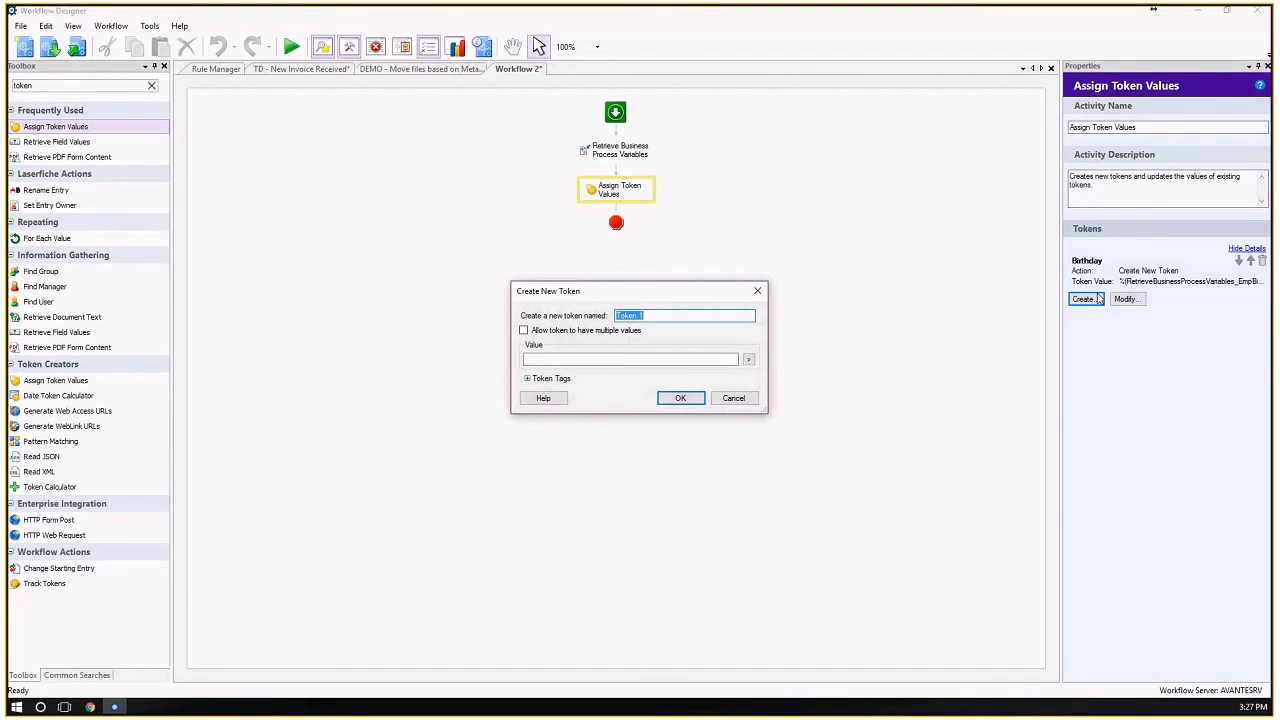
pyautogui.write('Name')
pyautogui.click(748, 359)
pyautogui.moveTo(783, 425)
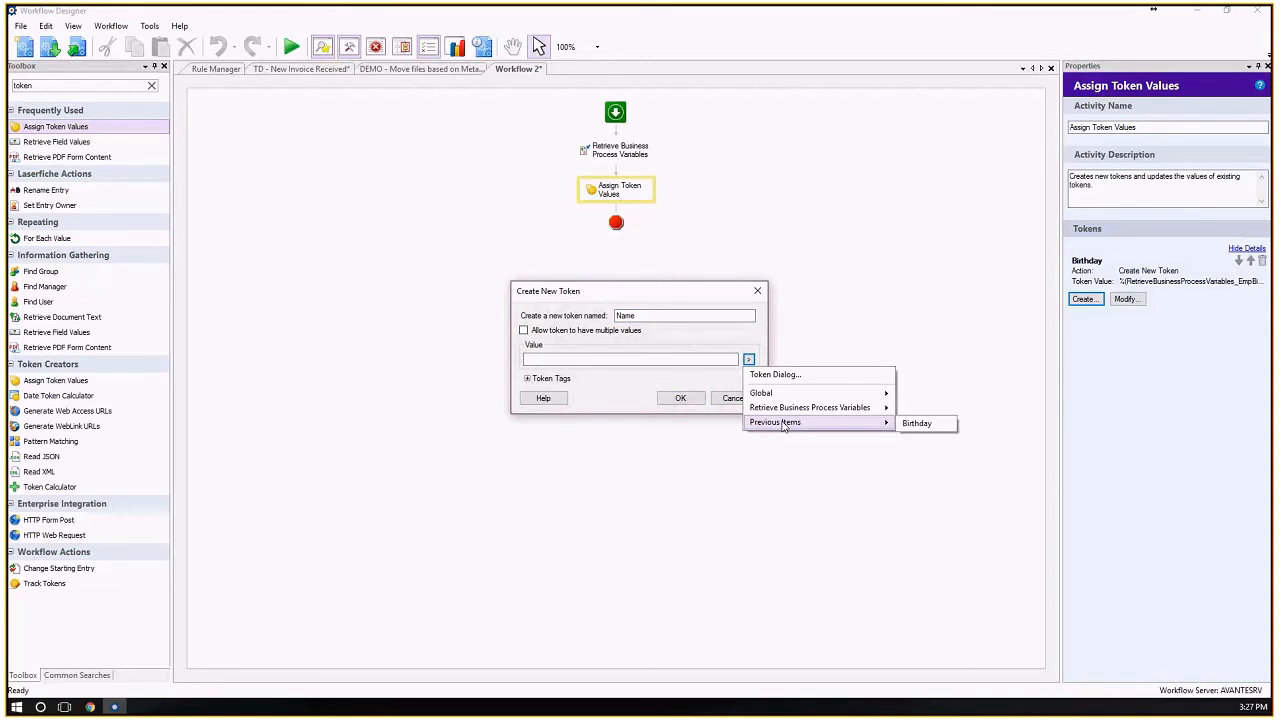
pyautogui.click(933, 526)
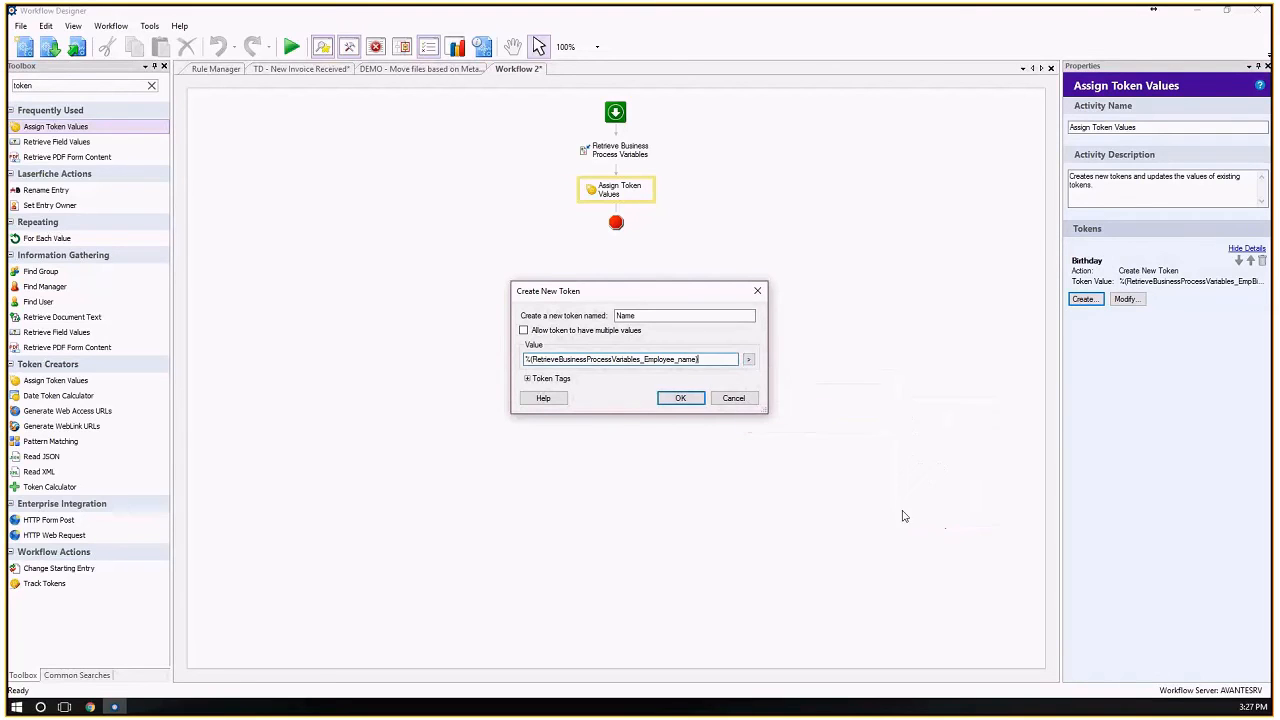
pyautogui.click(680, 398)
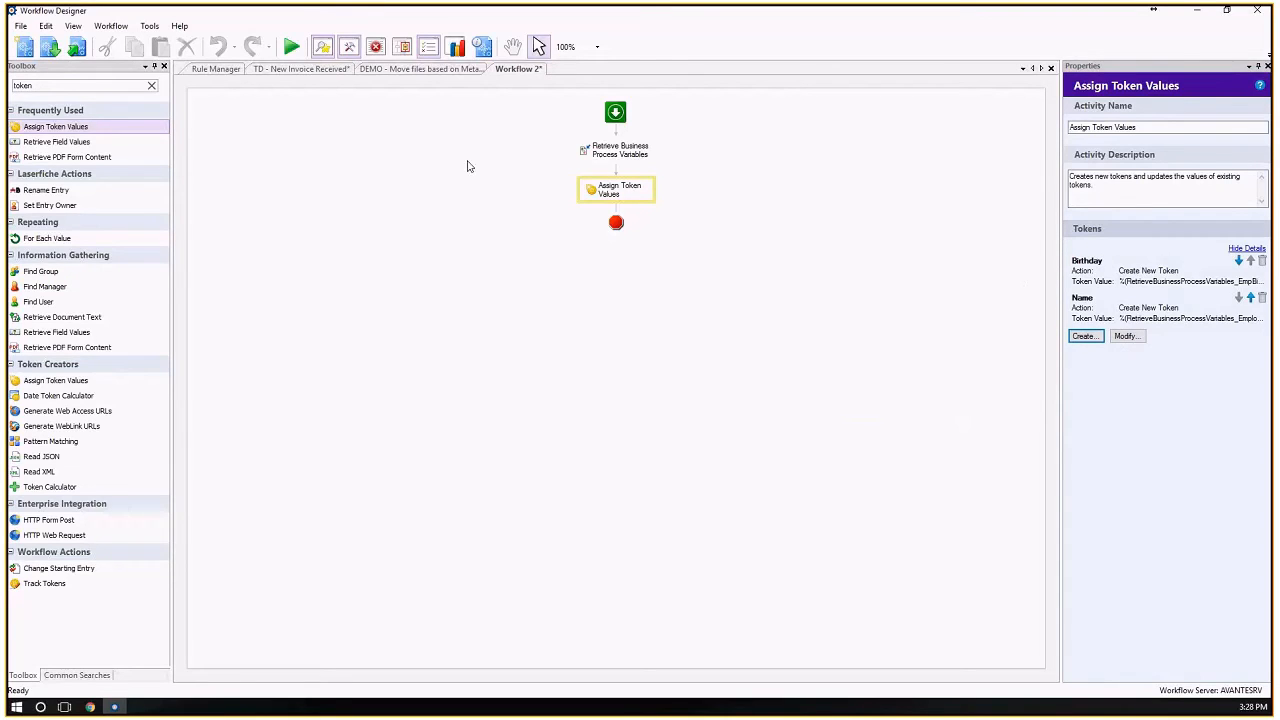
# Review the settings of the workflow's two activities and search the toolbox for excel, export and pdf activities.
pyautogui.click(634, 156)
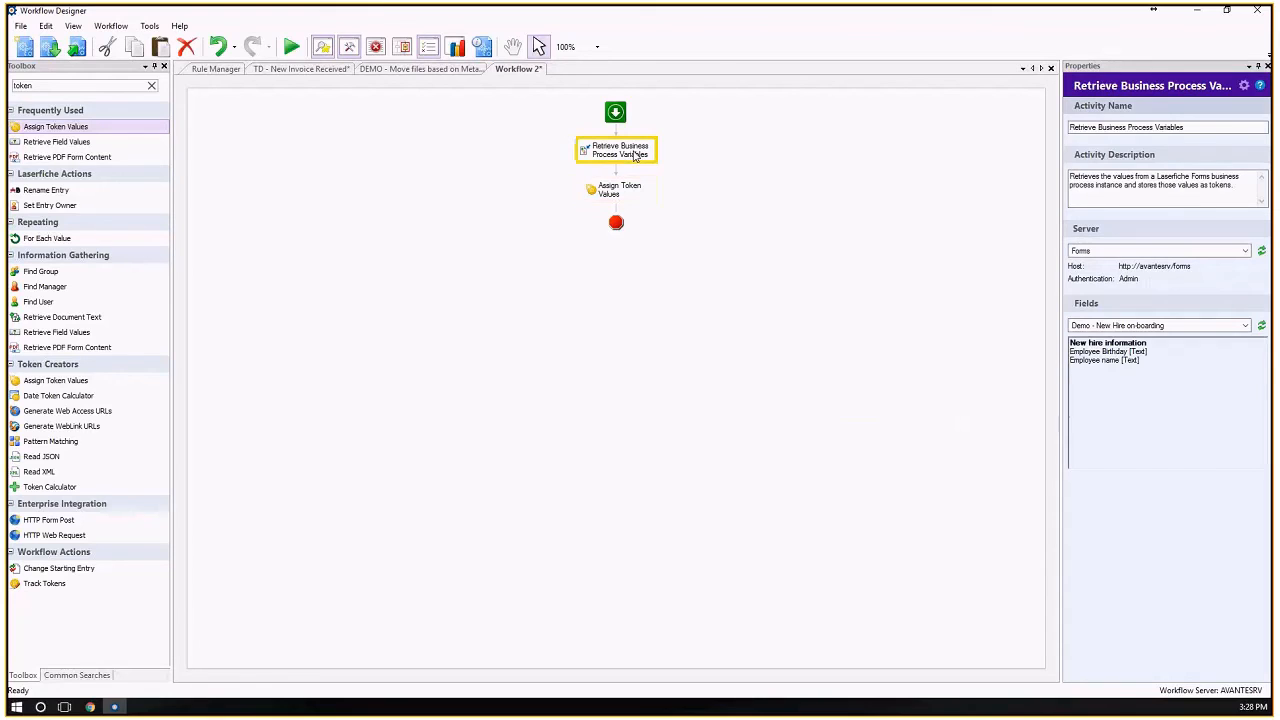
pyautogui.click(613, 200)
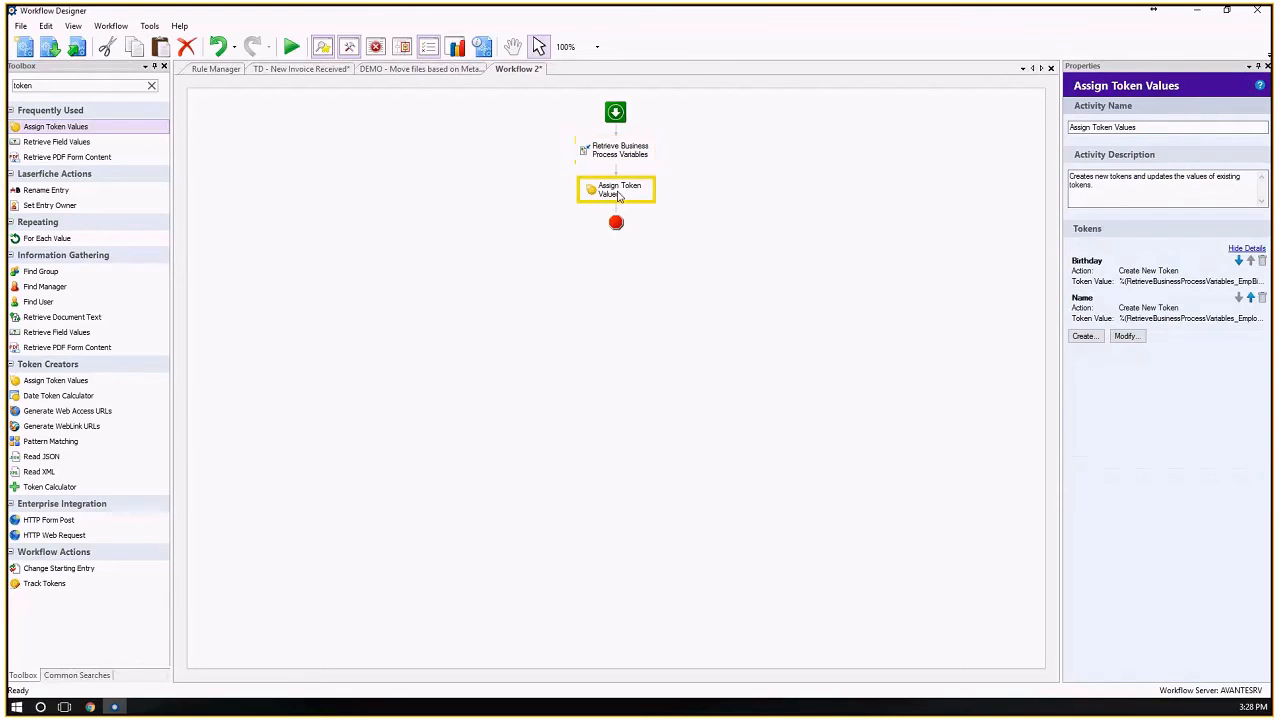
pyautogui.click(57, 86)
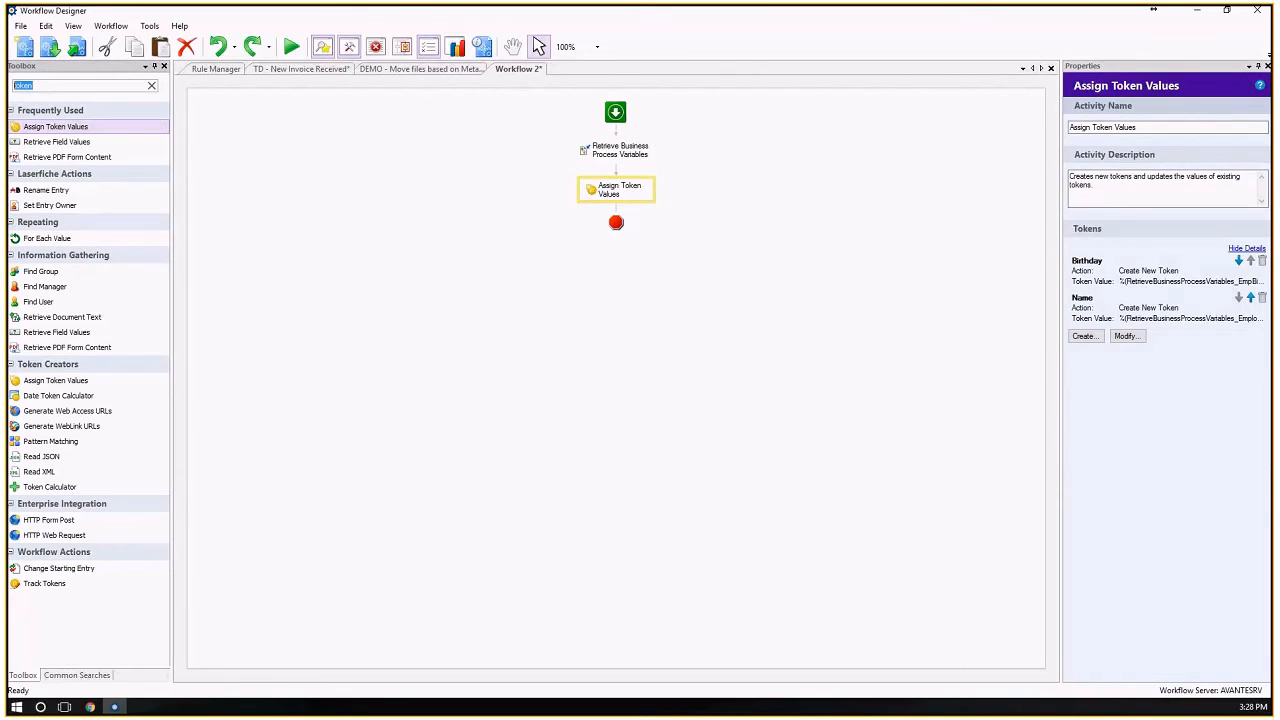
pyautogui.write('excel')
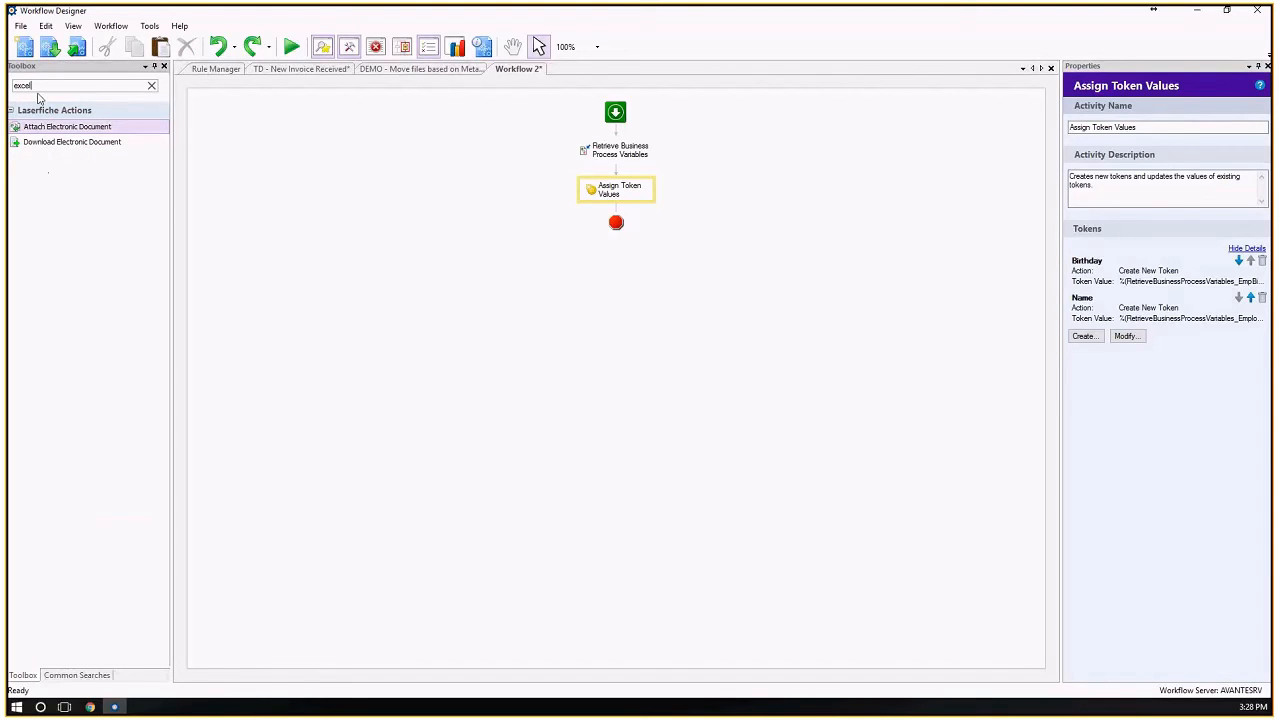
pyautogui.moveTo(39, 94); pyautogui.dragTo(7, 97)
pyautogui.write('export')
pyautogui.moveTo(43, 86); pyautogui.dragTo(15, 86)
pyautogui.press('BackSpace')
pyautogui.write('pdf')
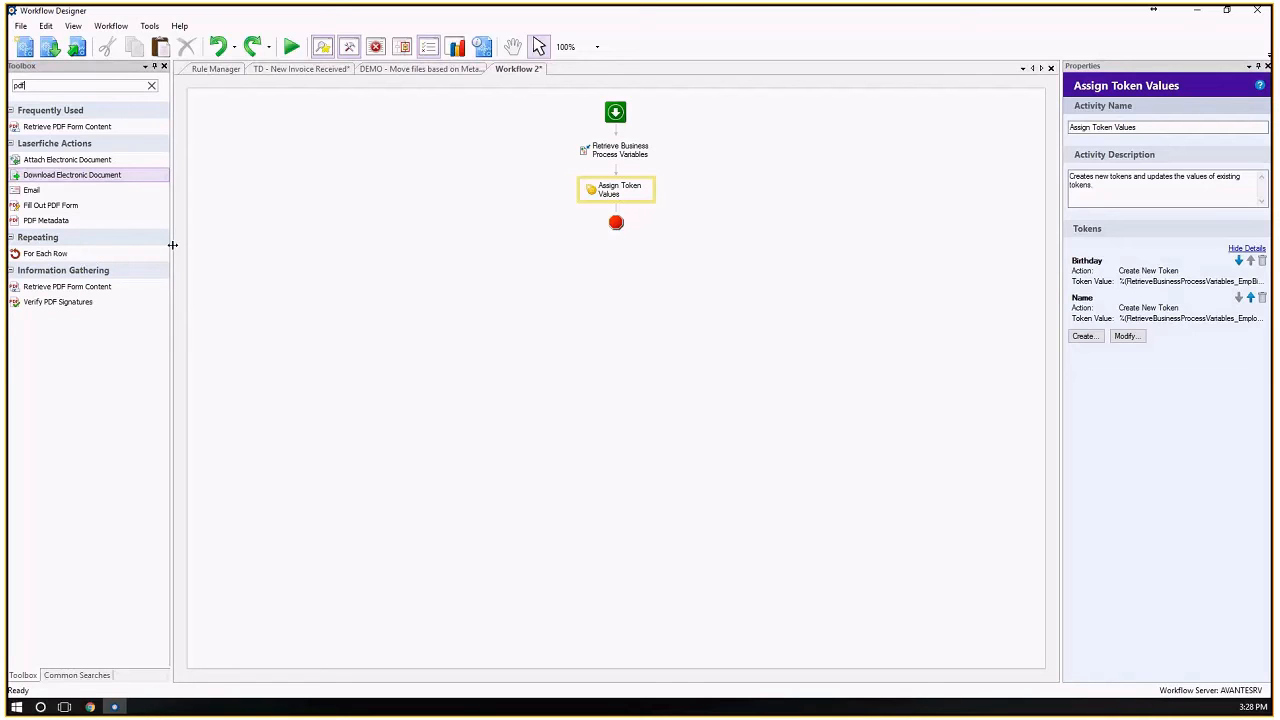
# Search the toolbox for sdk and add the SDK Script activity after Assign Token Values.
pyautogui.doubleClick(20, 85)
pyautogui.write('sdk')
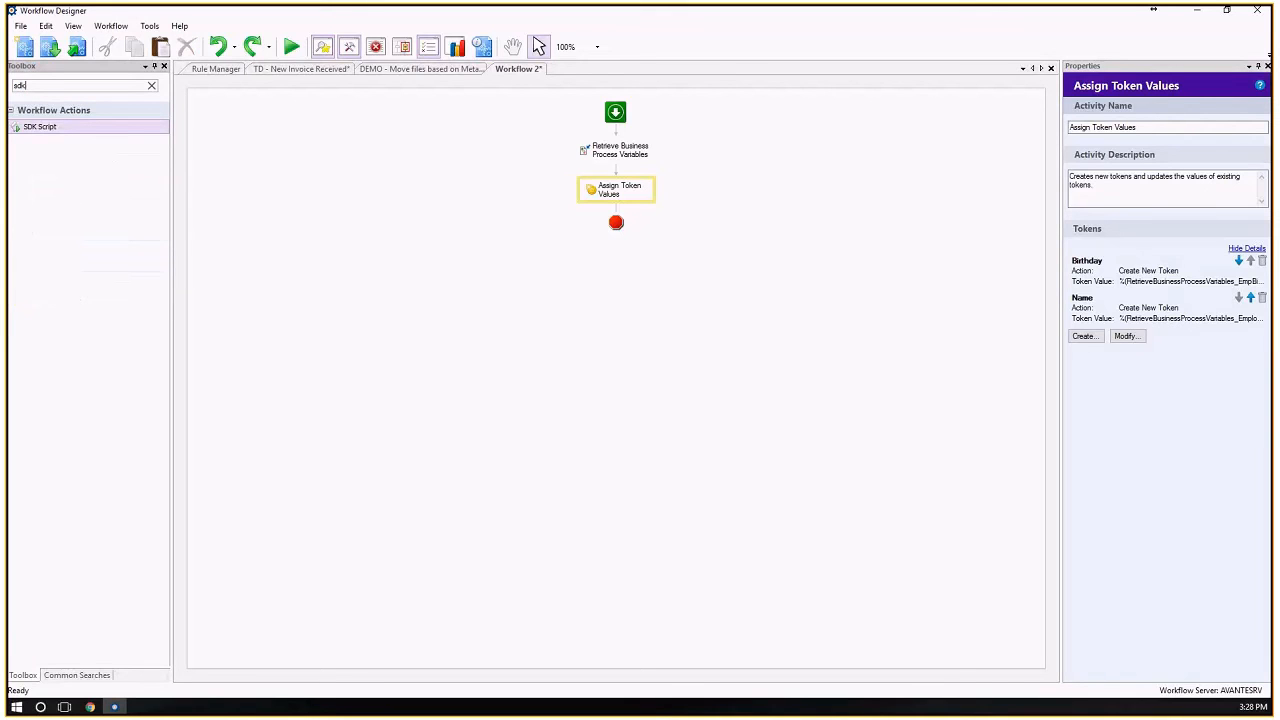
pyautogui.click(47, 130)
pyautogui.moveTo(47, 130); pyautogui.dragTo(622, 215)
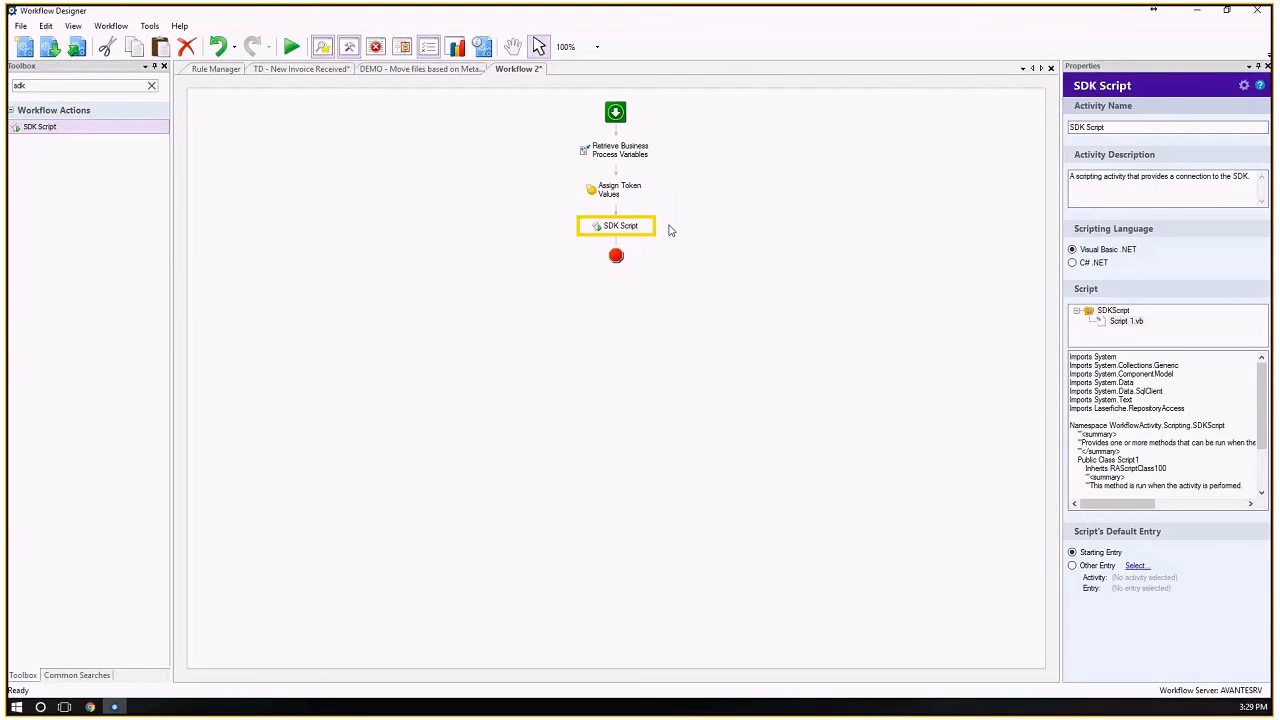
# Look through the default Visual Basic .NET code of the SDK Script activity.
pyautogui.click(1145, 415)
pyautogui.hotkey('ctrl', 'a')
pyautogui.scroll(-3, 1228, 450)
pyautogui.moveTo(1263, 463); pyautogui.dragTo(1265, 400)
# Search the toolbox for sql and add an Insert Data activity between Assign Token Values and SDK Script.
pyautogui.click(58, 85)
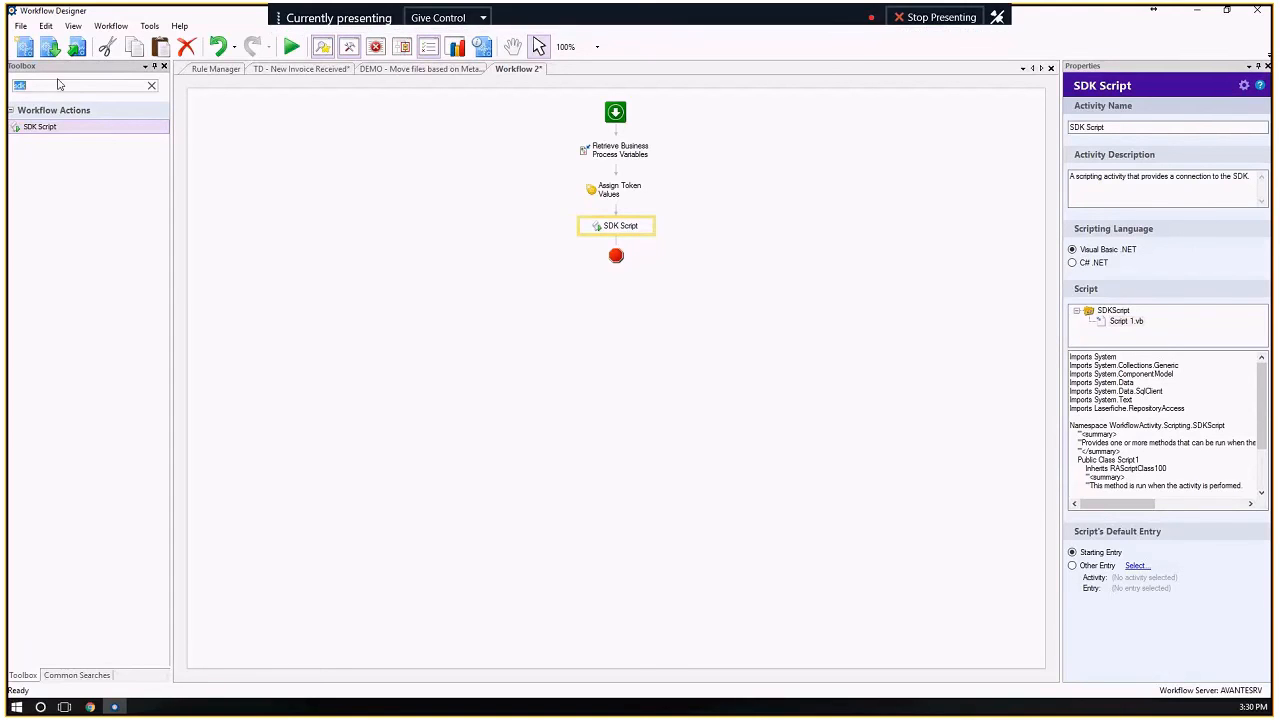
pyautogui.write('sql')
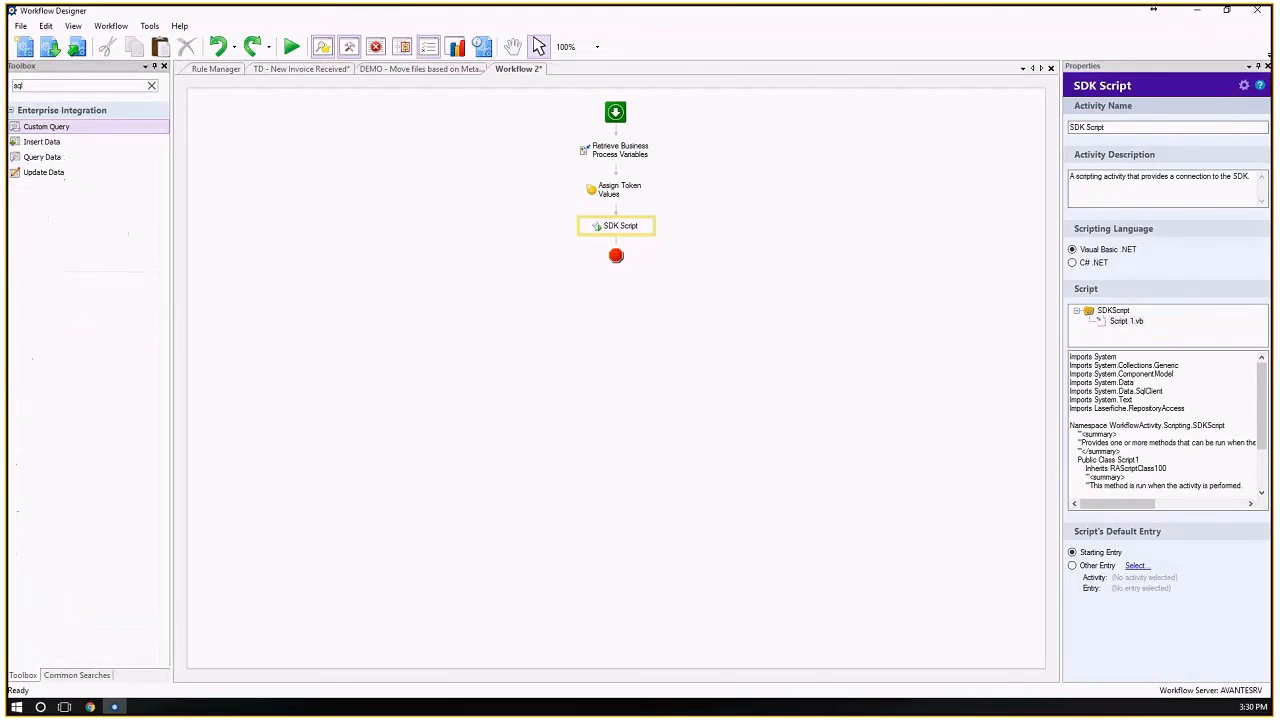
pyautogui.click(39, 145)
pyautogui.moveTo(40, 147); pyautogui.dragTo(621, 220)
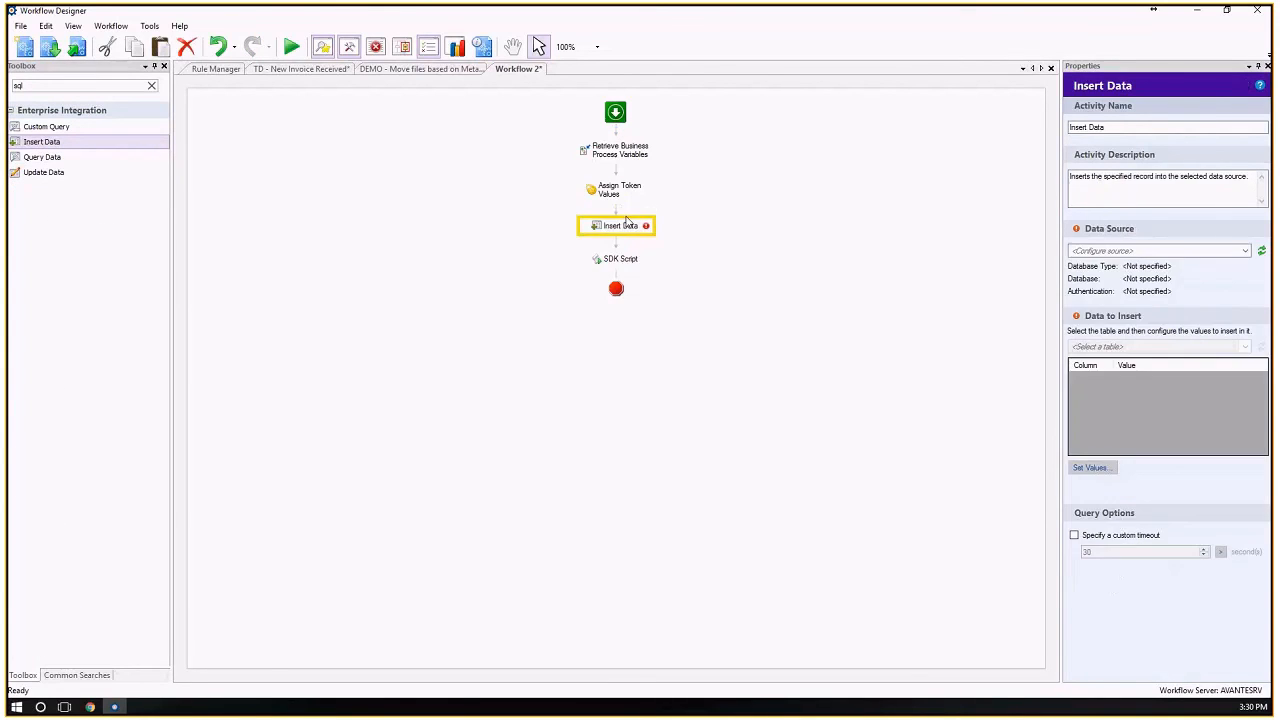
# Try to add a Windows ODBC data source of type System for the Insert Data activity, and close the data source administrator.
pyautogui.click(1113, 250)
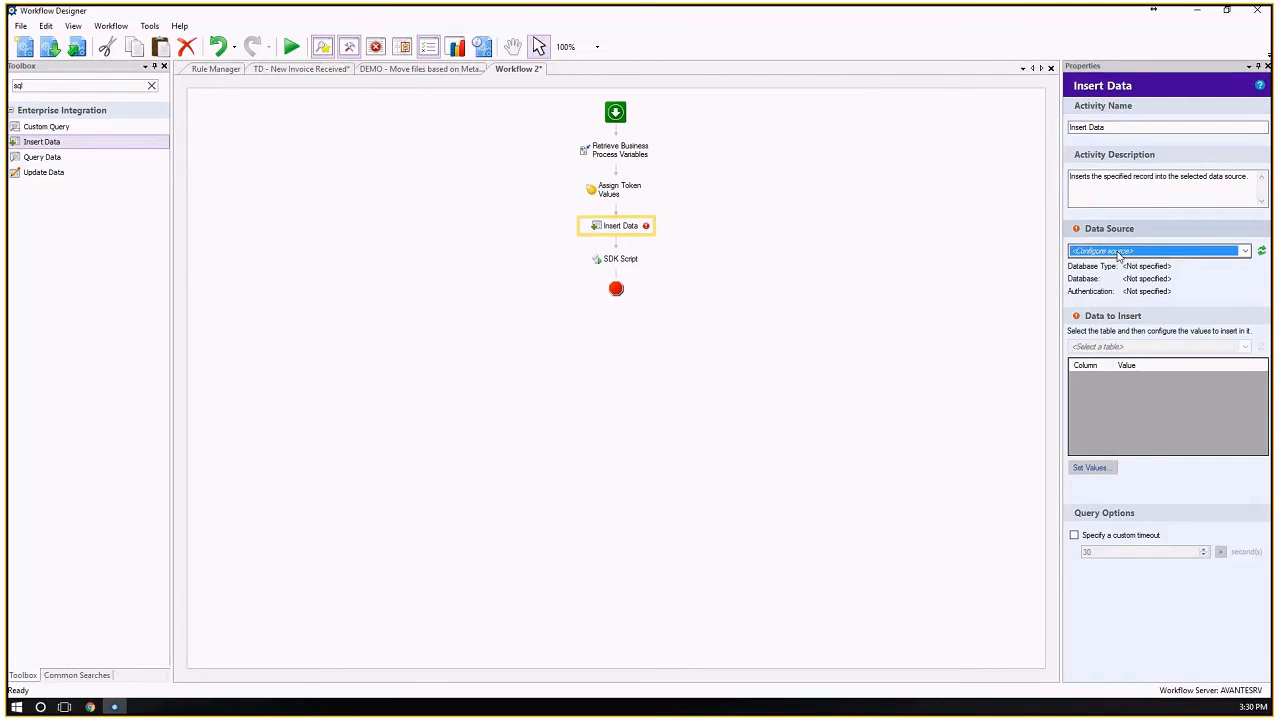
pyautogui.click(1135, 263)
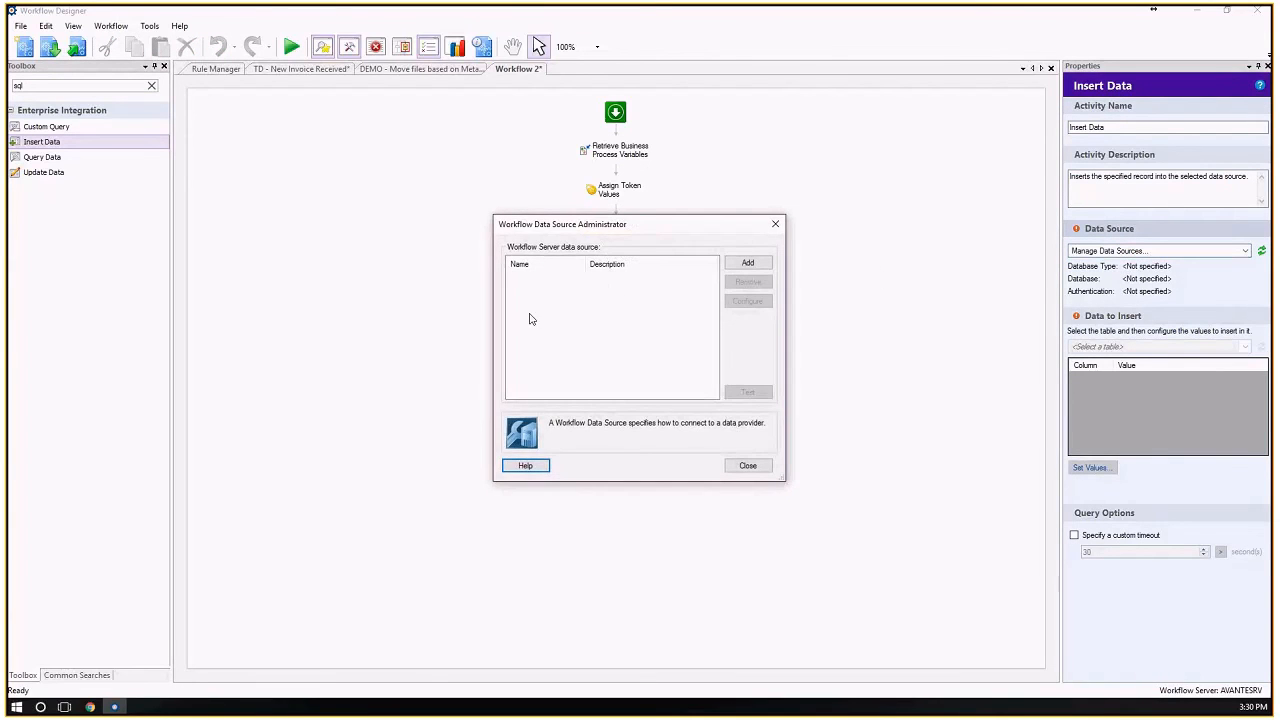
pyautogui.click(747, 263)
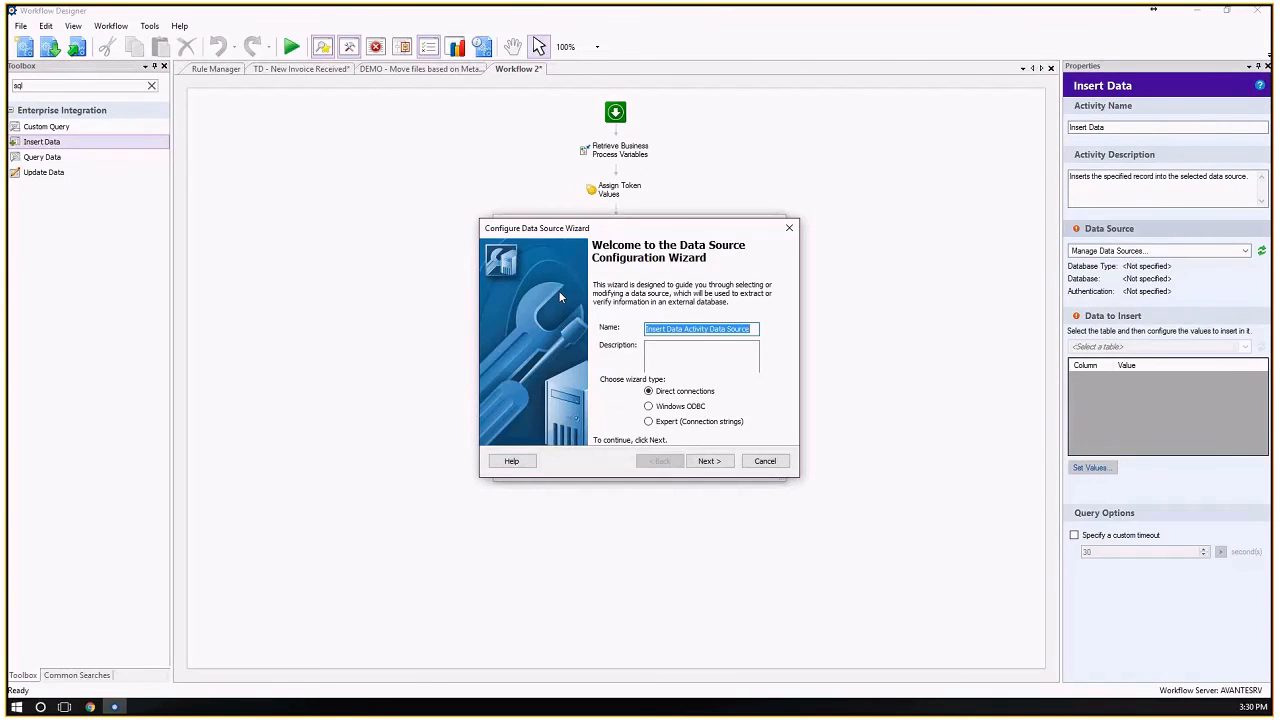
pyautogui.click(681, 411)
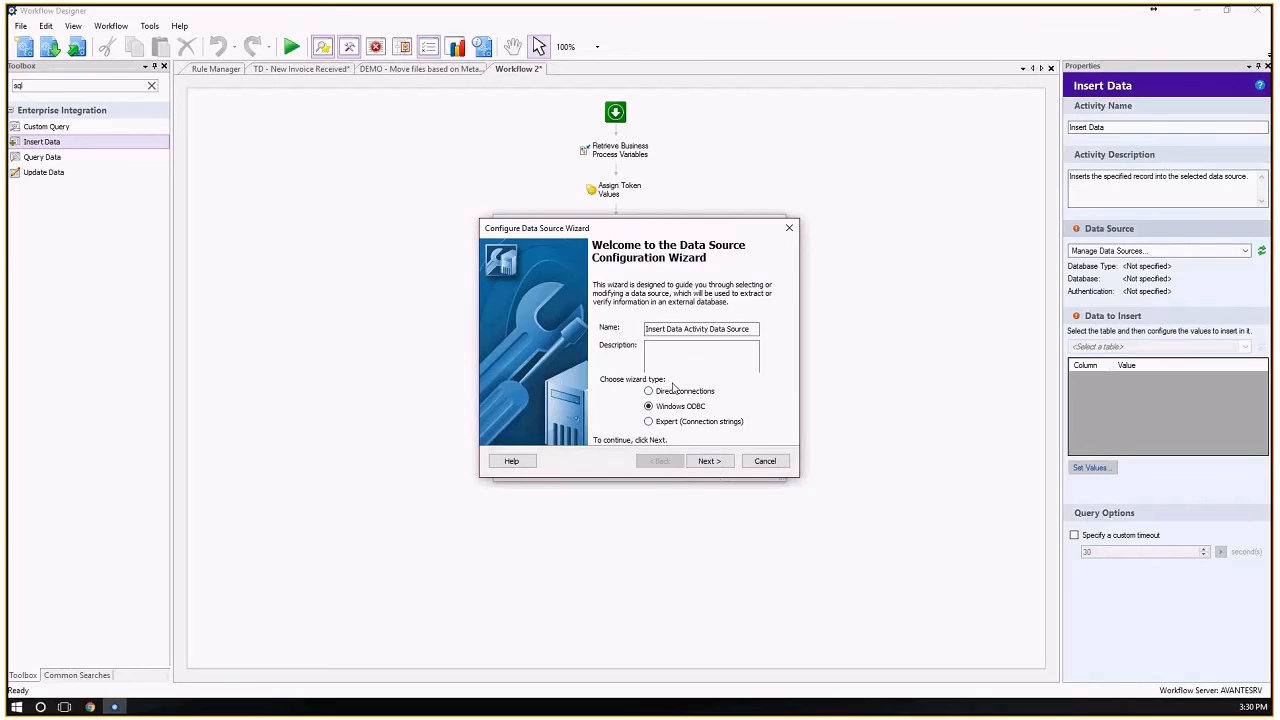
pyautogui.click(710, 461)
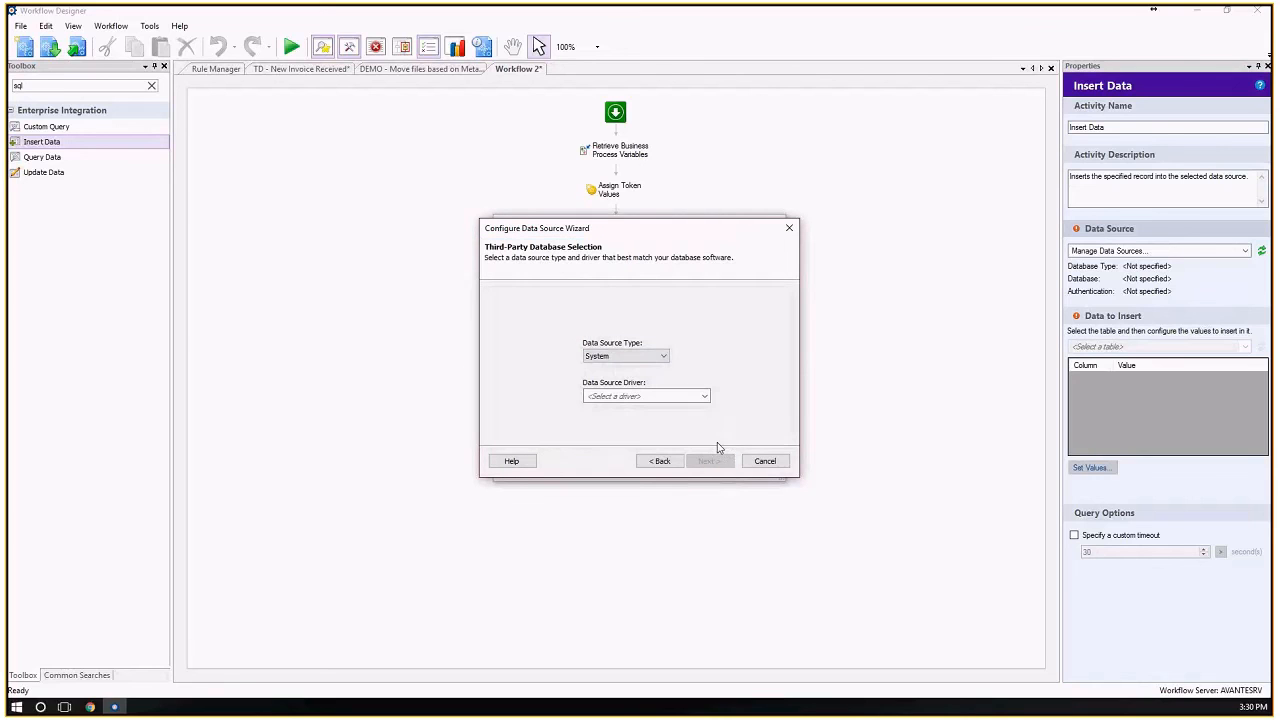
pyautogui.click(669, 395)
pyautogui.click(660, 356)
pyautogui.click(679, 398)
pyautogui.click(764, 461)
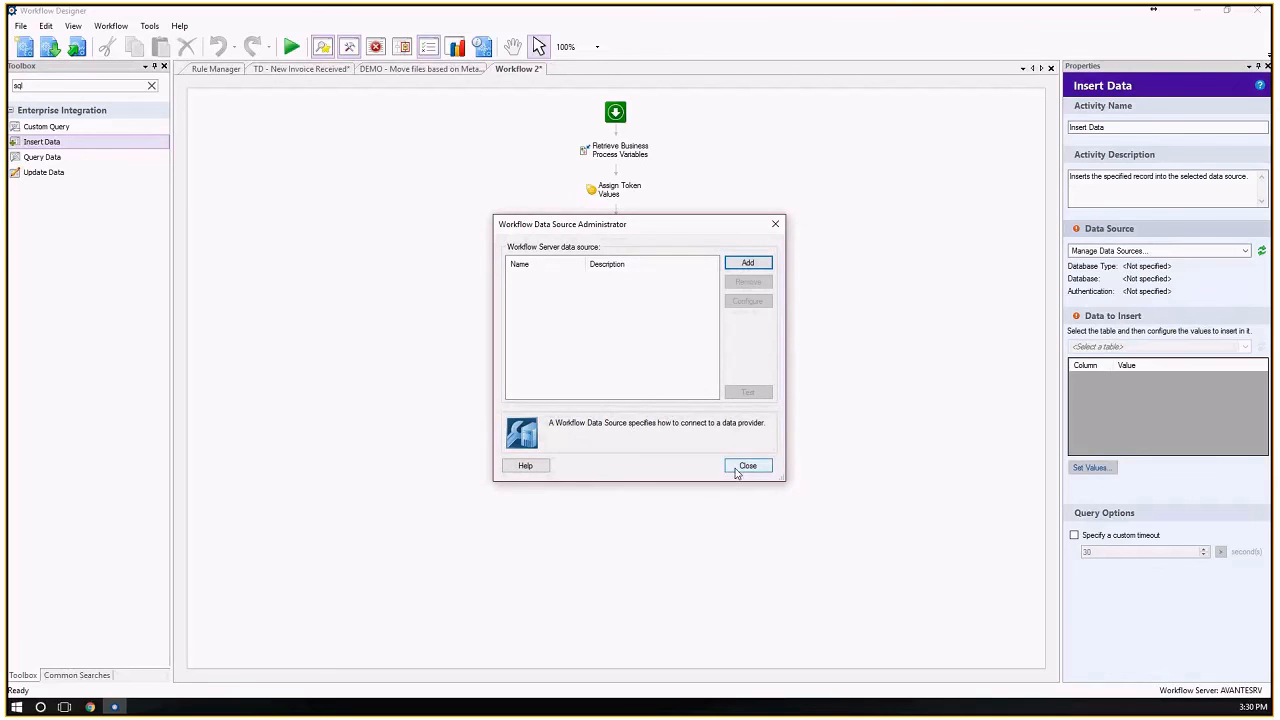
pyautogui.click(737, 470)
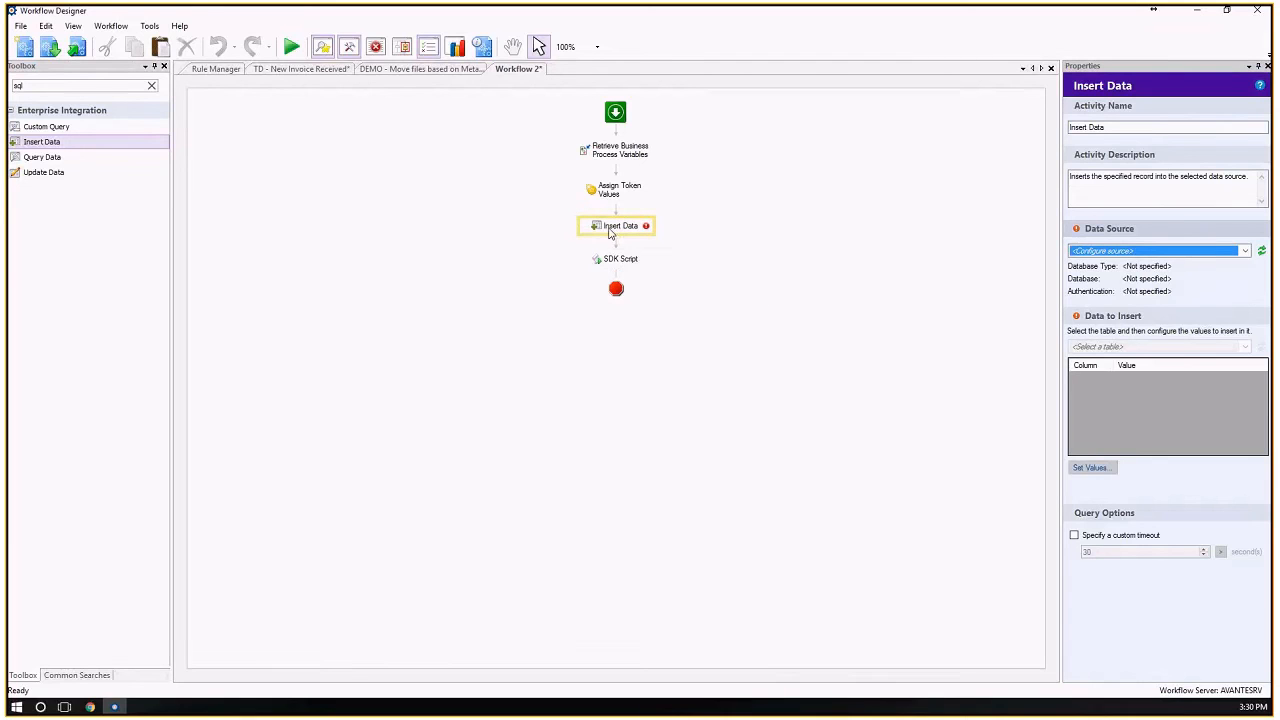
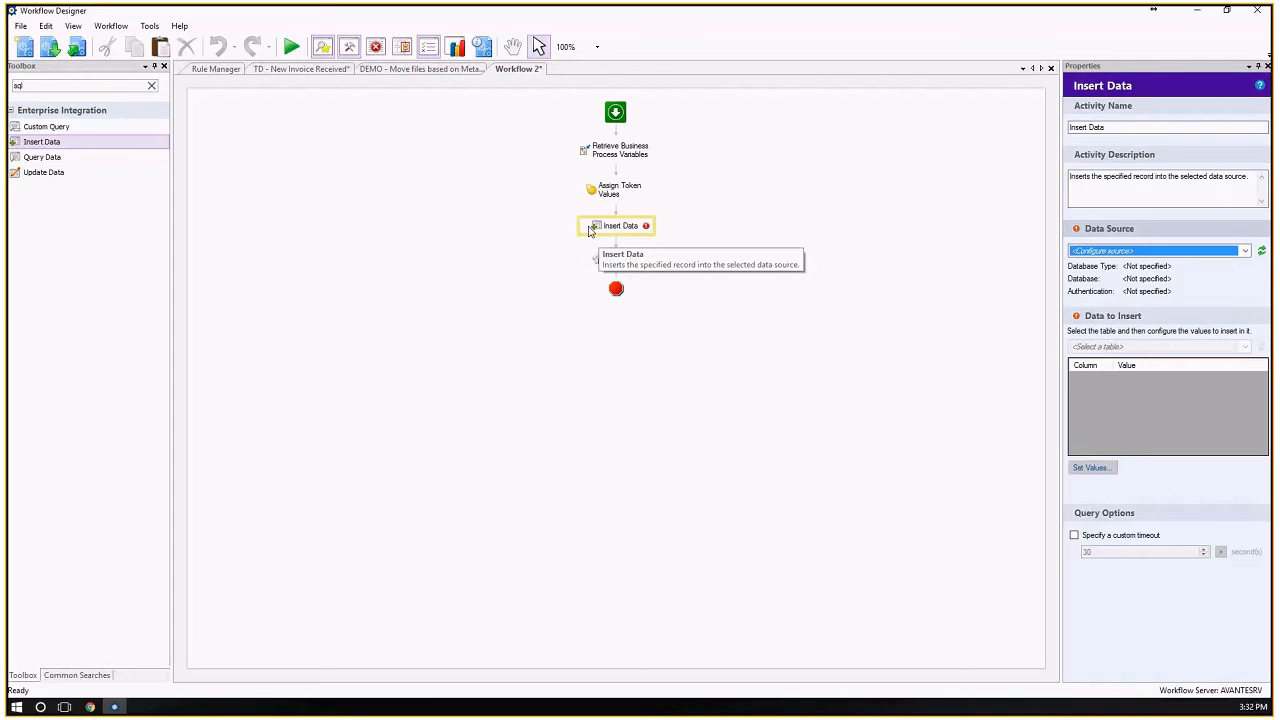
# Switch to Chrome to check the HumanResource search results in the Laserfiche repository, including the server implementation document, and return to Workflow Designer.
pyautogui.moveTo(90, 707)
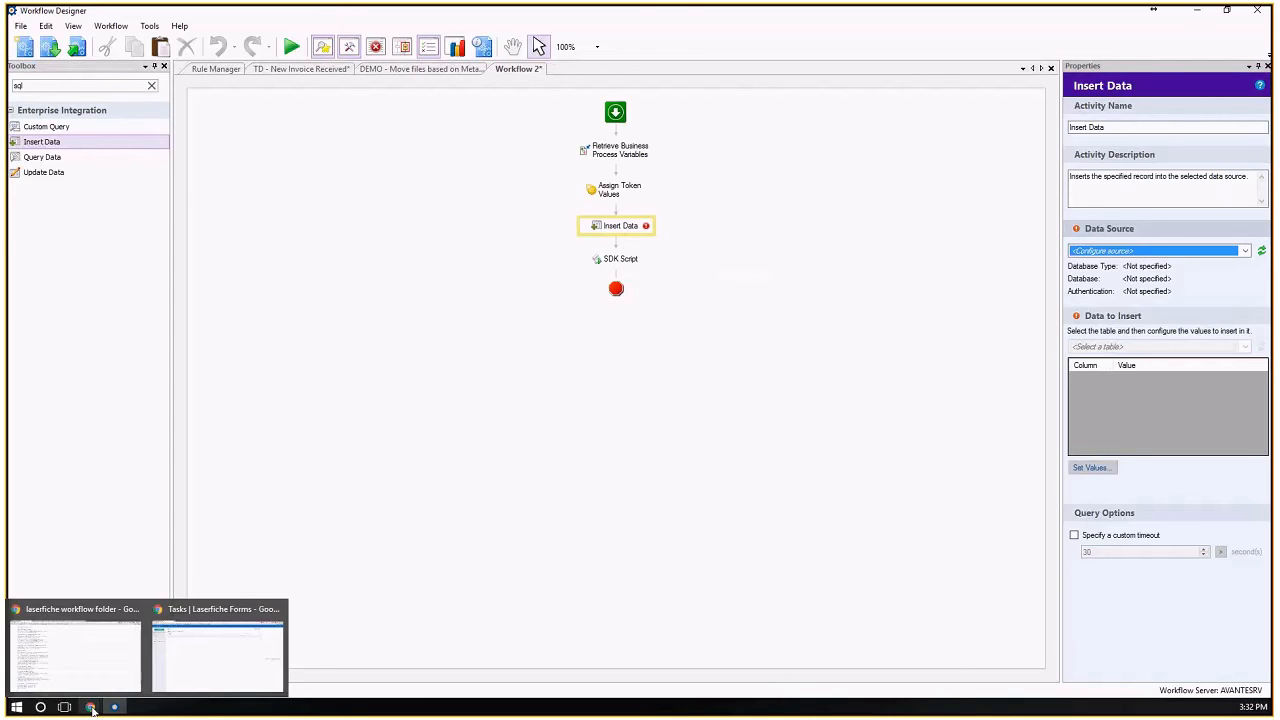
pyautogui.click(190, 660)
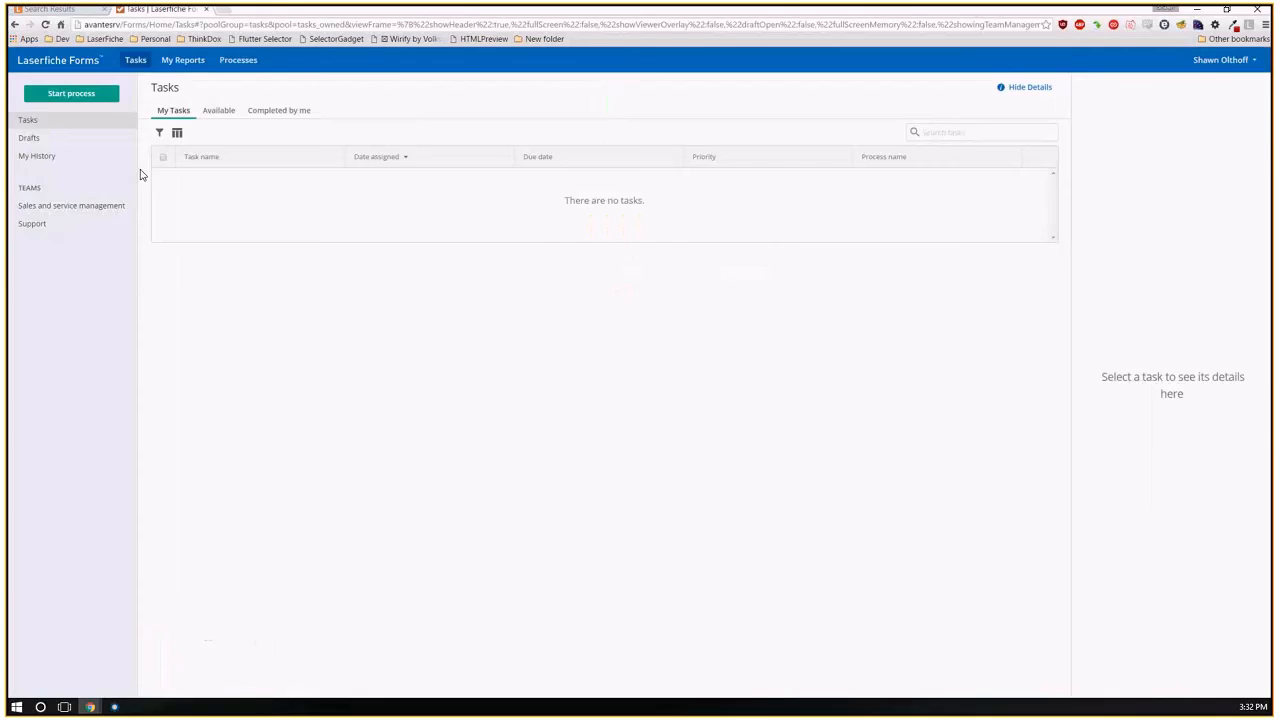
pyautogui.click(48, 10)
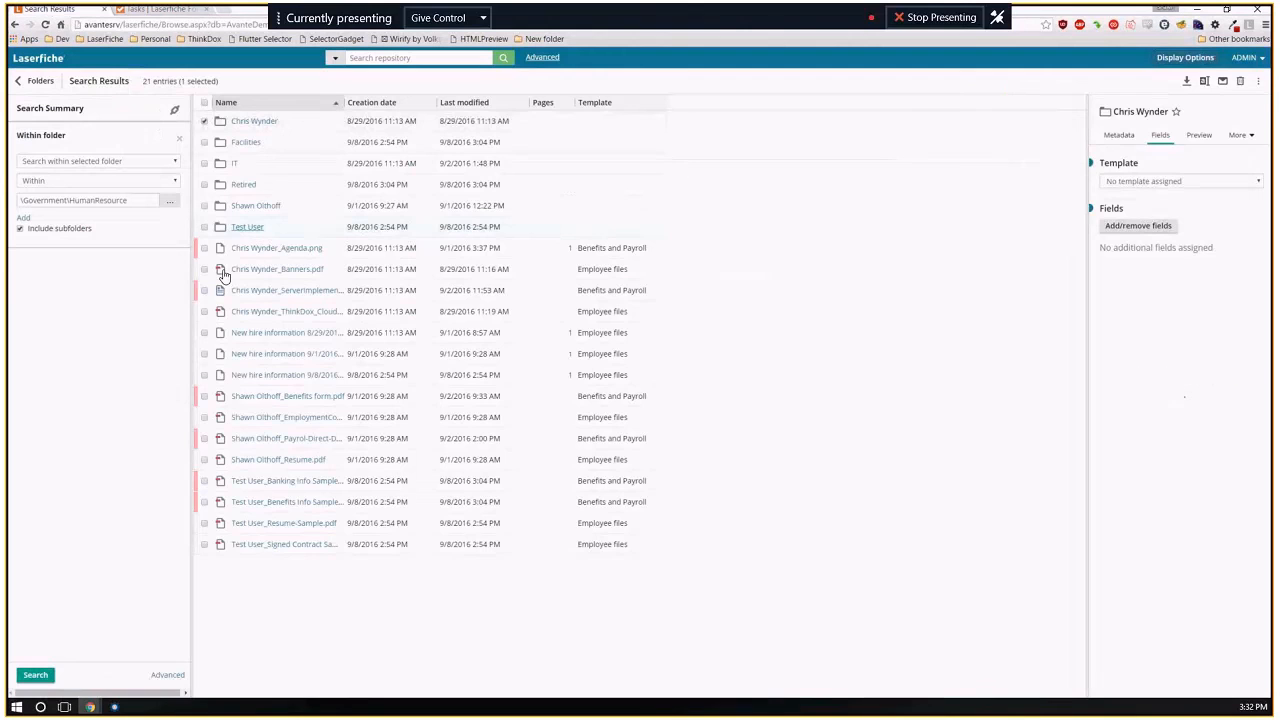
pyautogui.click(222, 290)
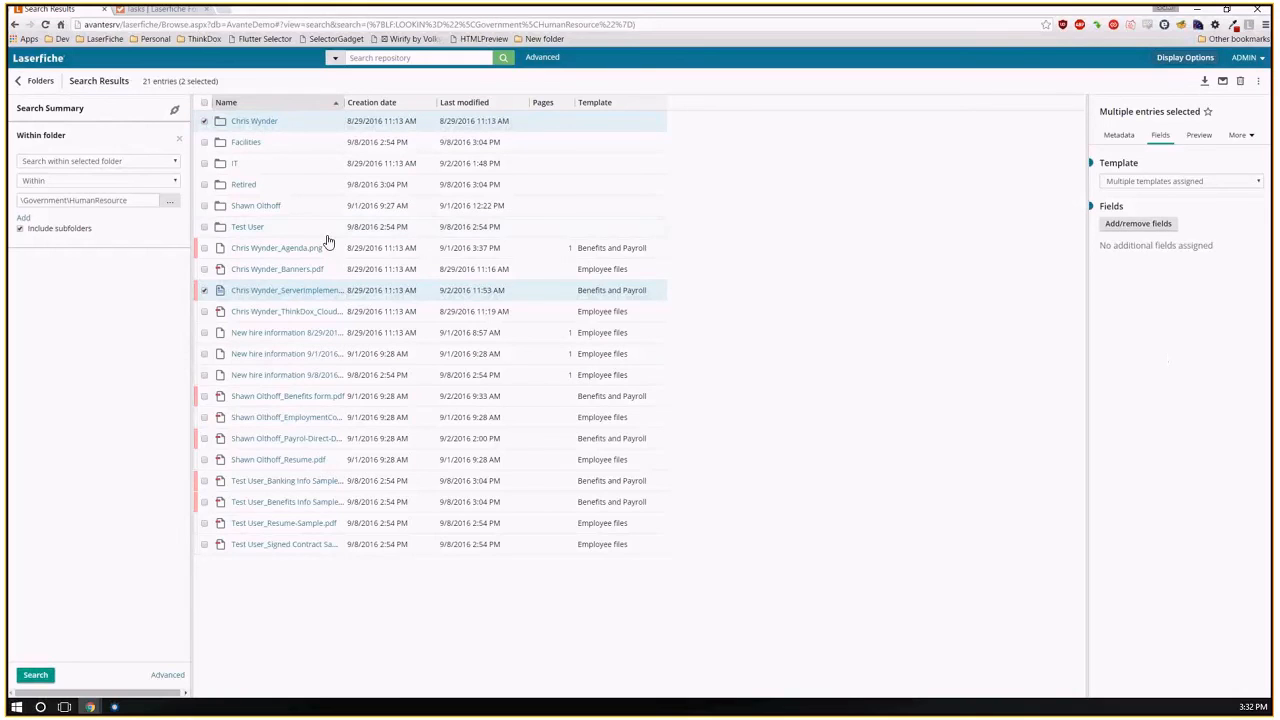
pyautogui.click(113, 707)
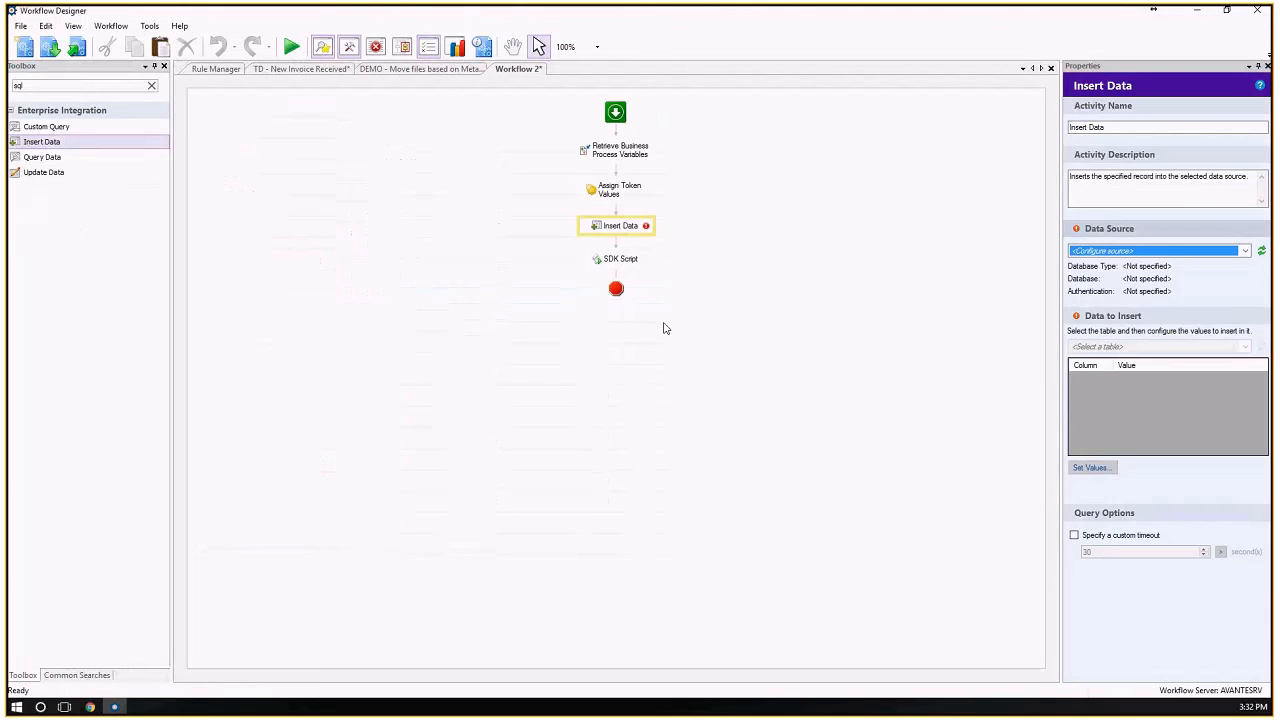
# Close Workflow 2 and return to the Rule Manager.
pyautogui.click(1051, 68)
pyautogui.click(665, 381)
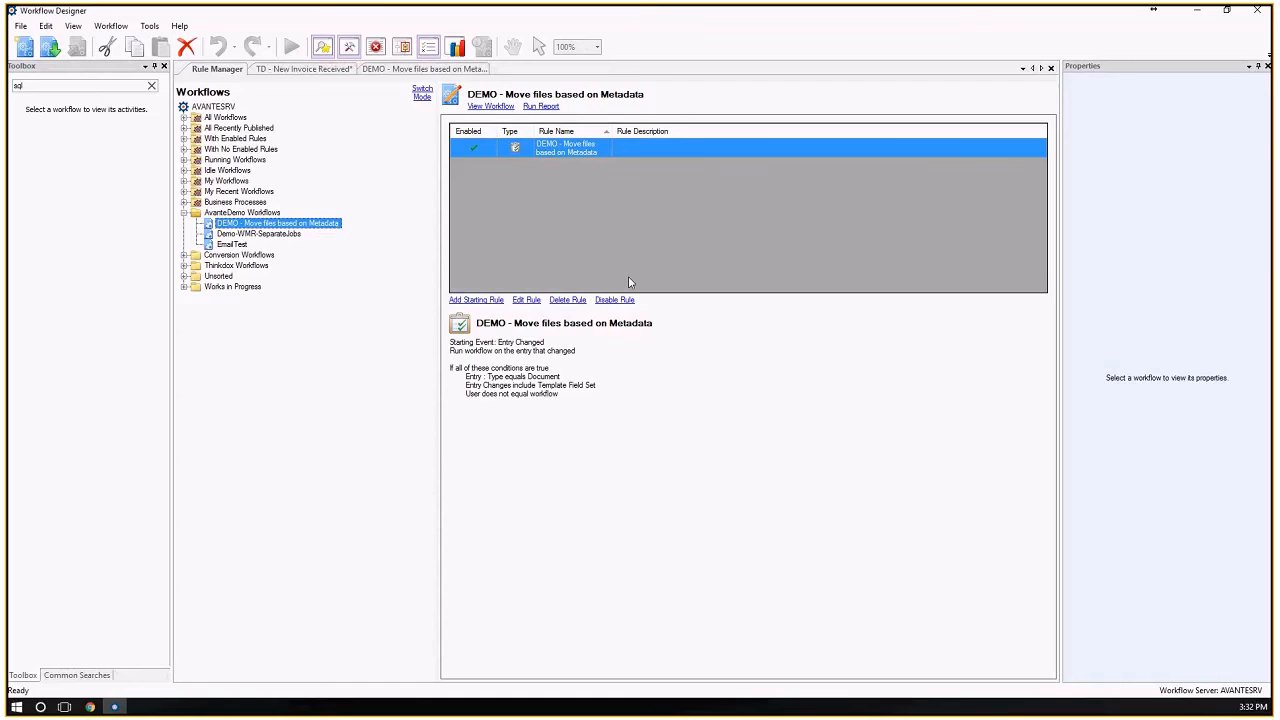
# Review the starting conditions and available event types of the DEMO - Move files based on Metadata rule, leaving the wizard without publishing.
pyautogui.click(529, 302)
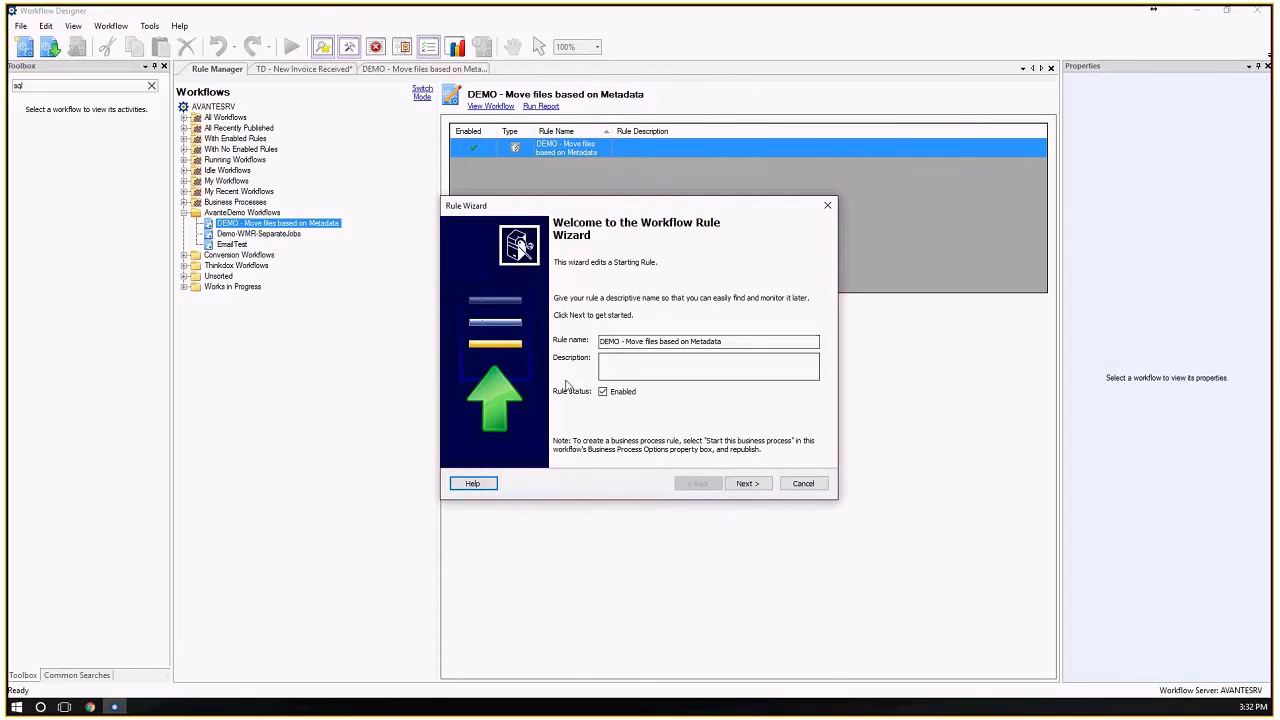
pyautogui.click(750, 484)
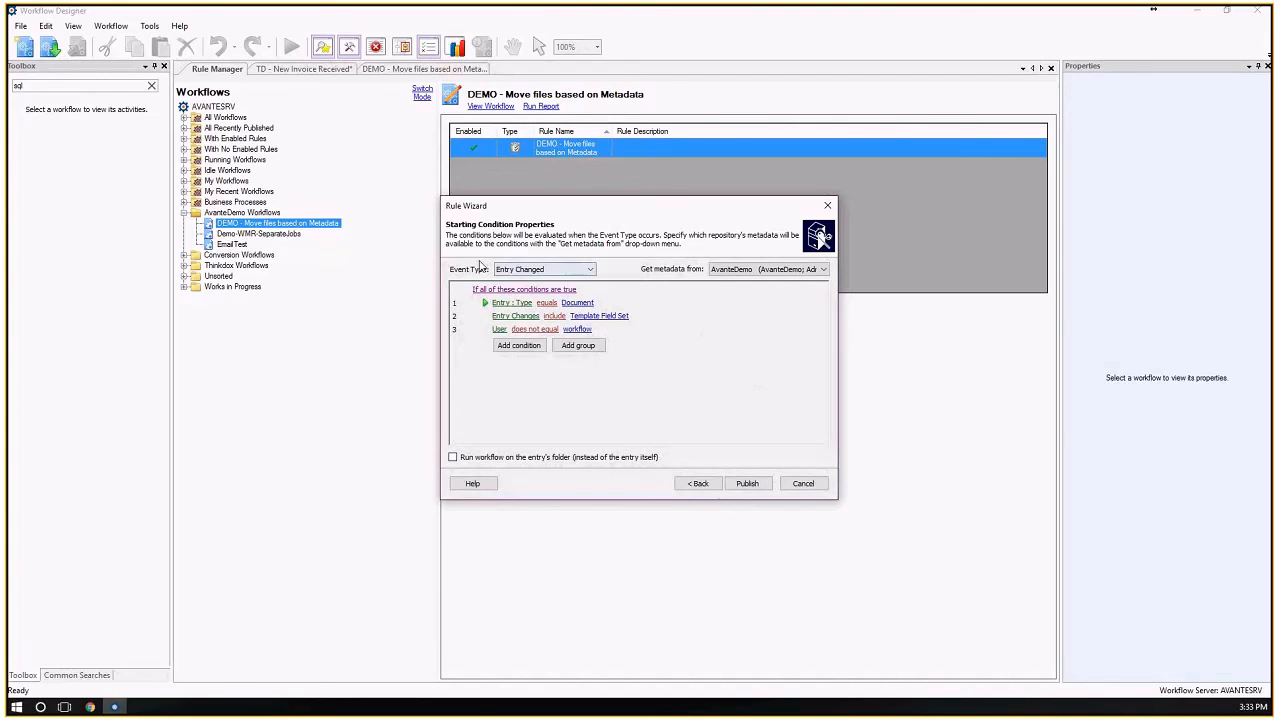
pyautogui.click(578, 275)
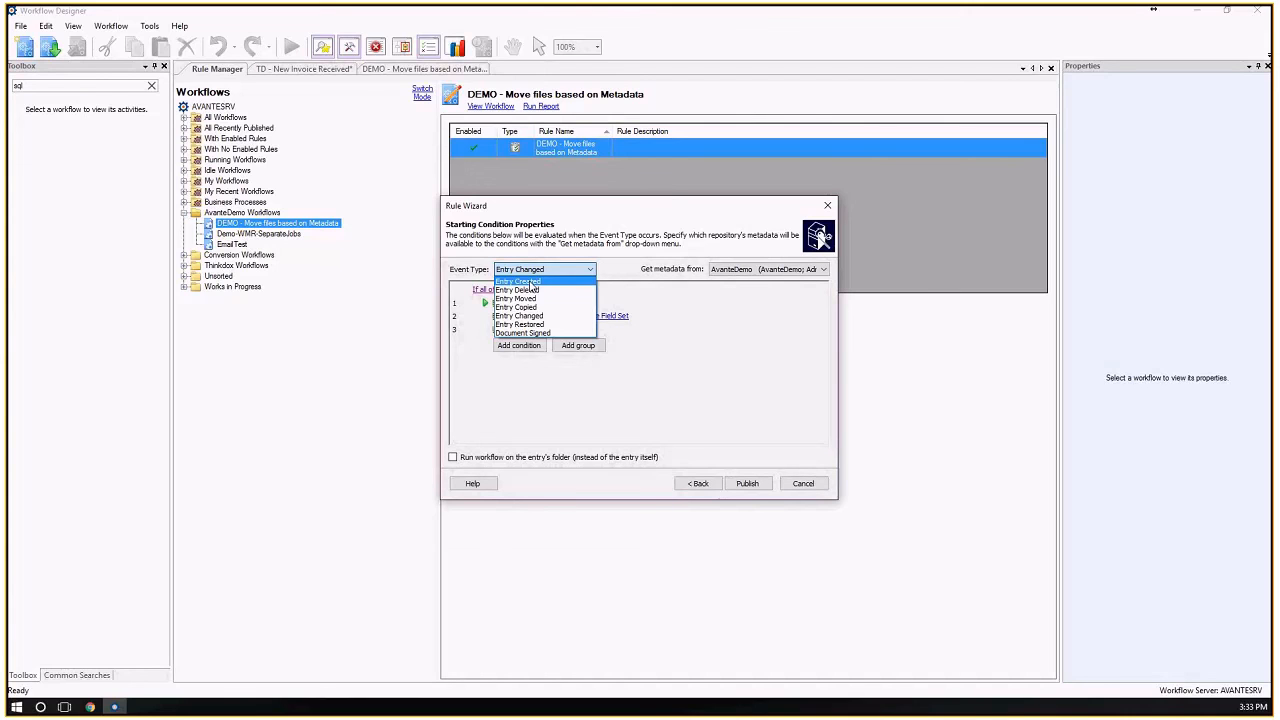
pyautogui.click(679, 337)
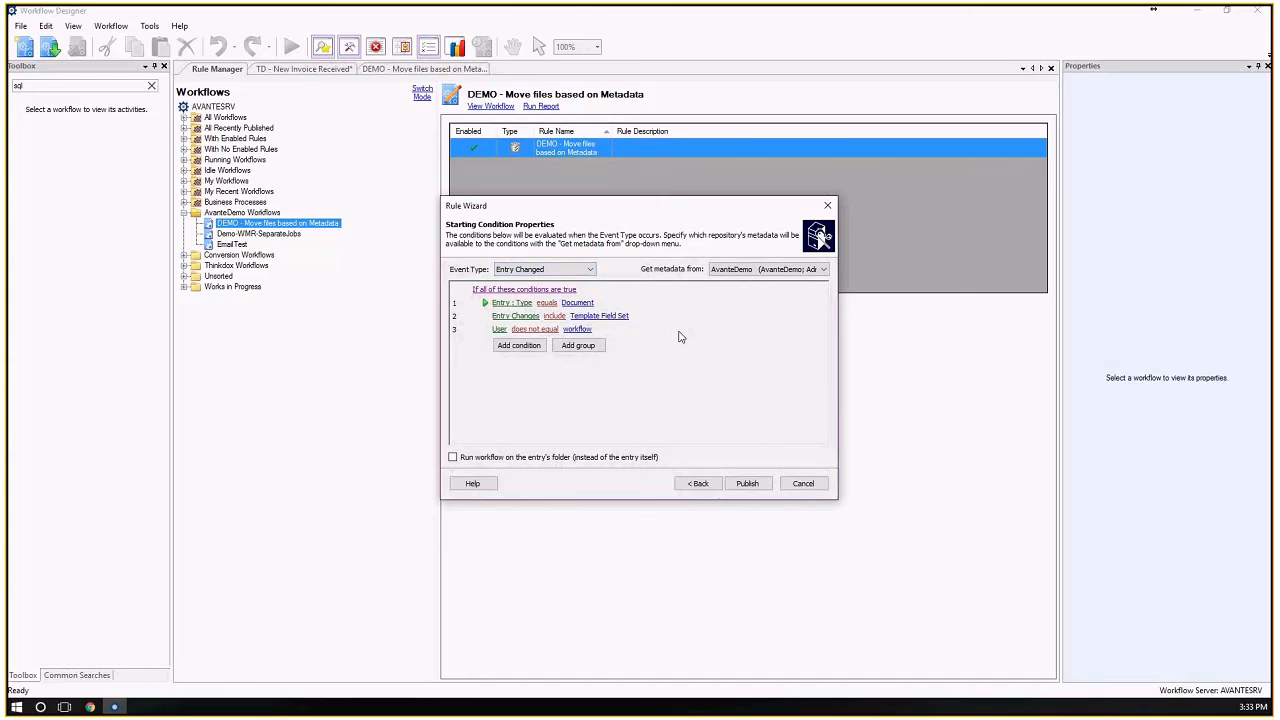
pyautogui.click(803, 484)
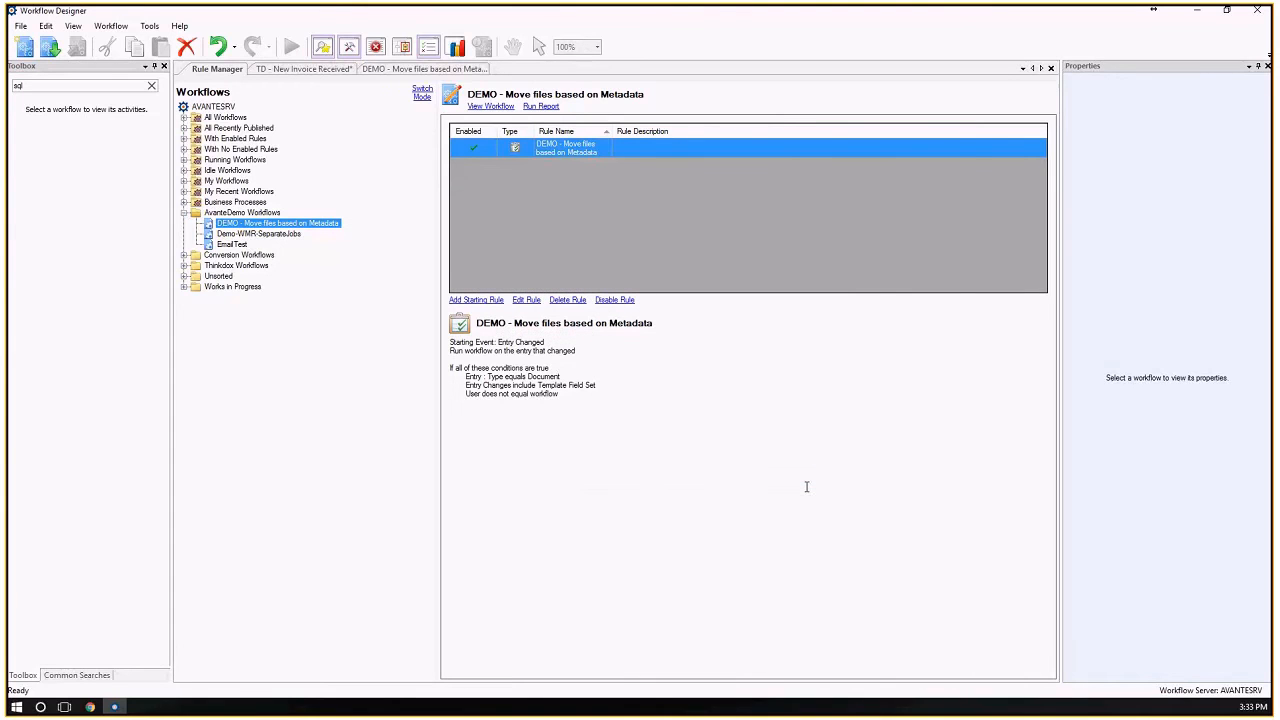